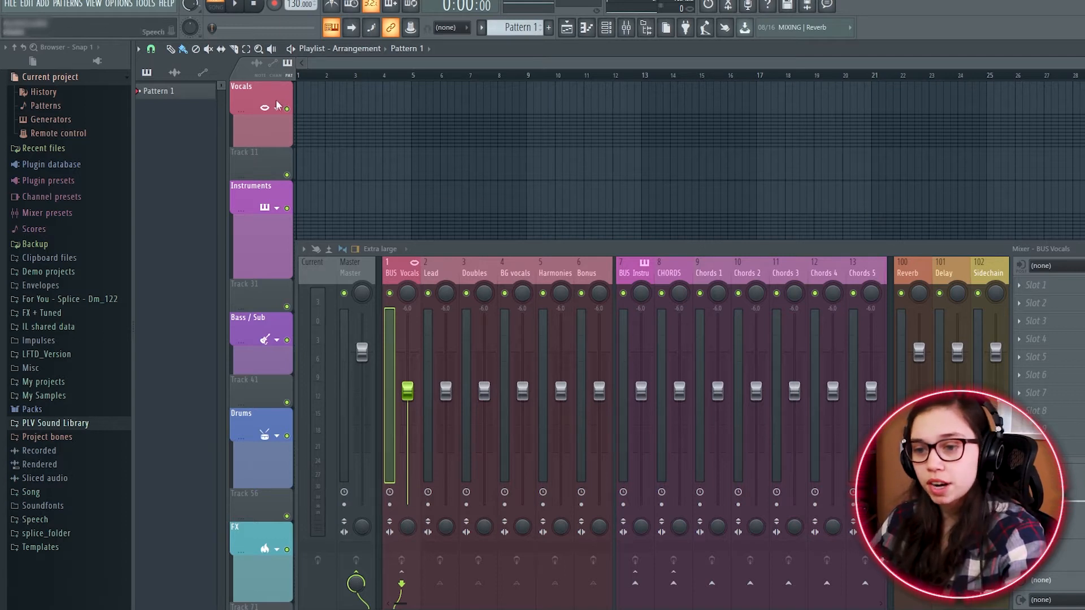
# - Examine the template's colour-coded playlist groups and the matching mixer tracks from the vocal bus through Ambiance
pyautogui.press('F9')
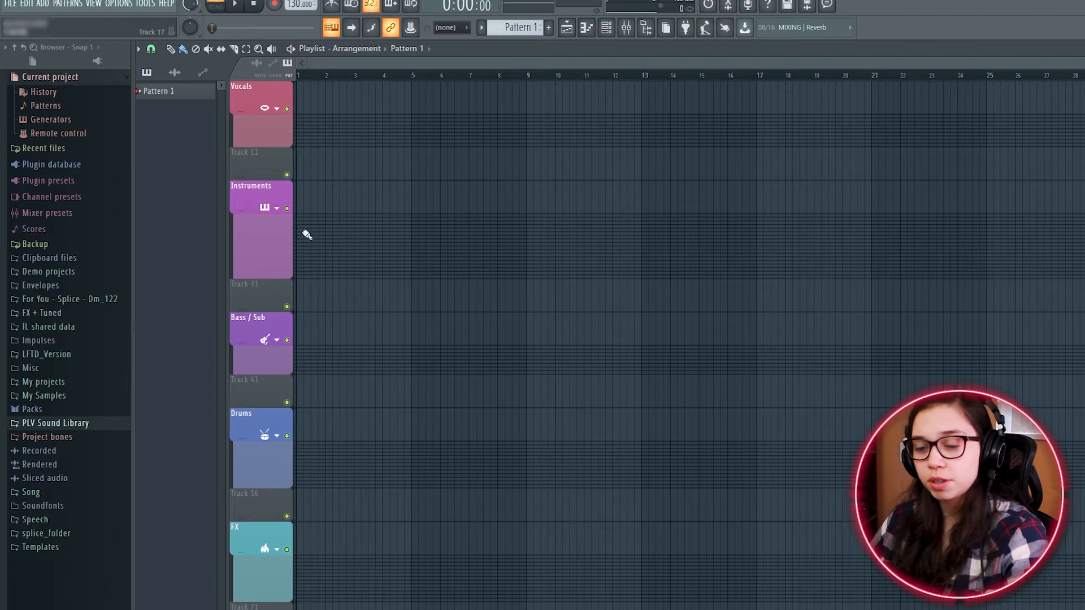
pyautogui.scroll(-3, 273, 415)
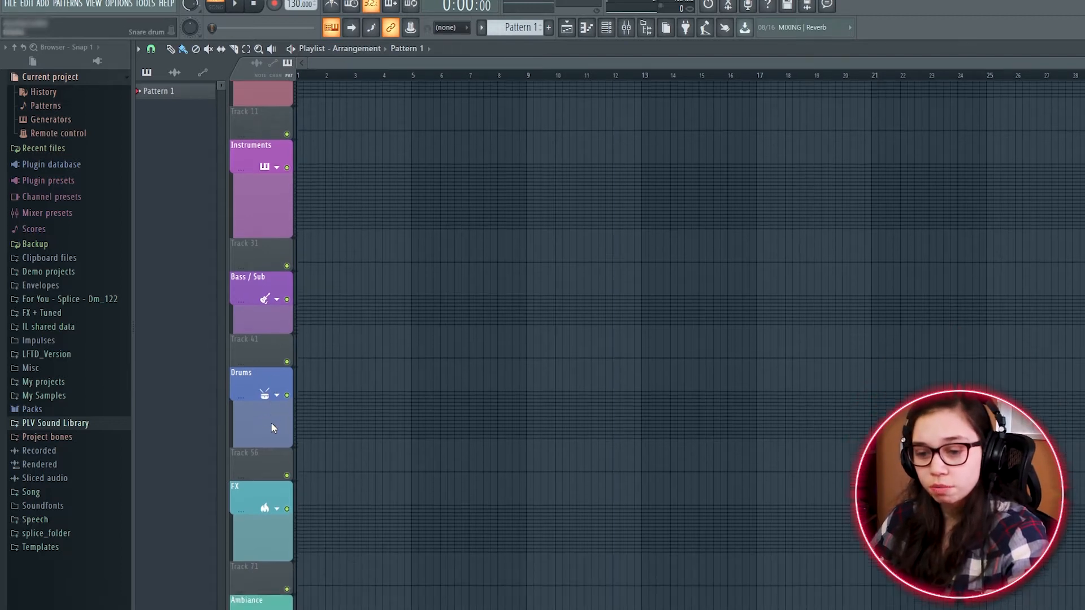
pyautogui.scroll(-2, 271, 423)
pyautogui.press('F9')
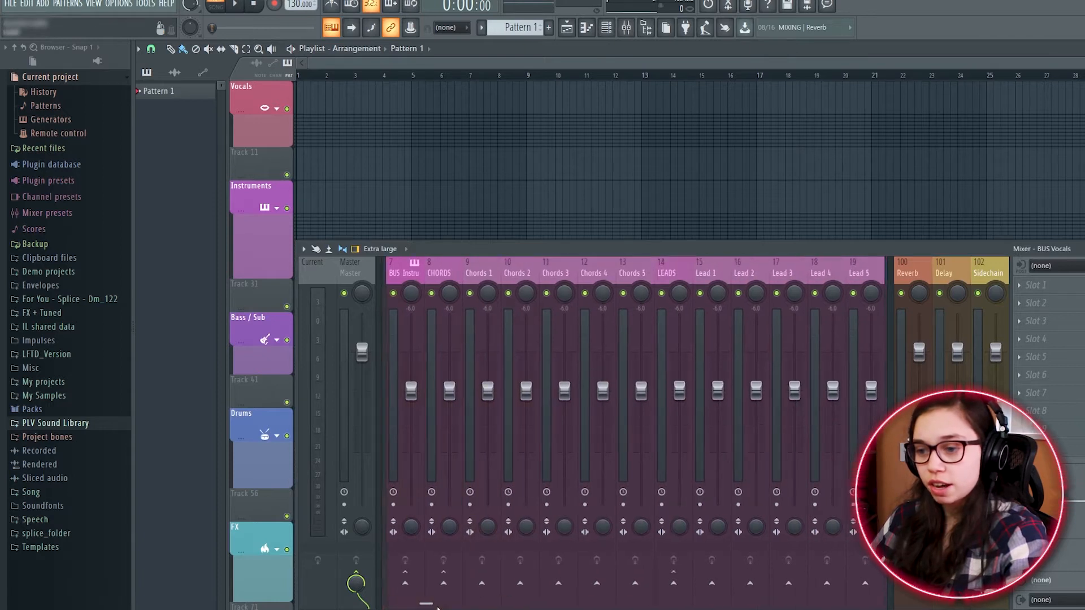
pyautogui.hscroll(10, 438, 605)
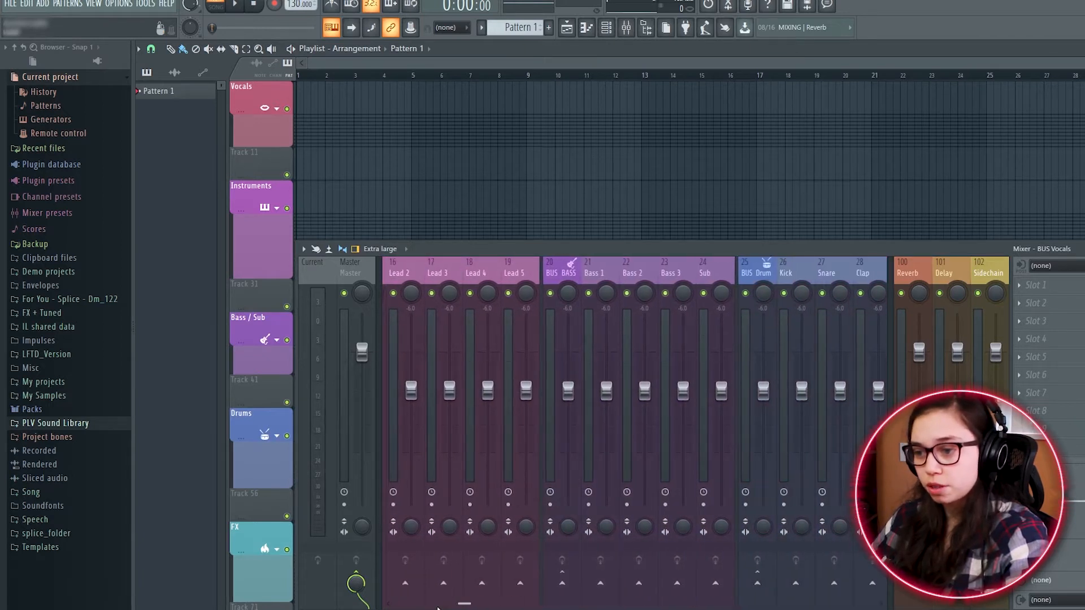
pyautogui.hscroll(12, 438, 605)
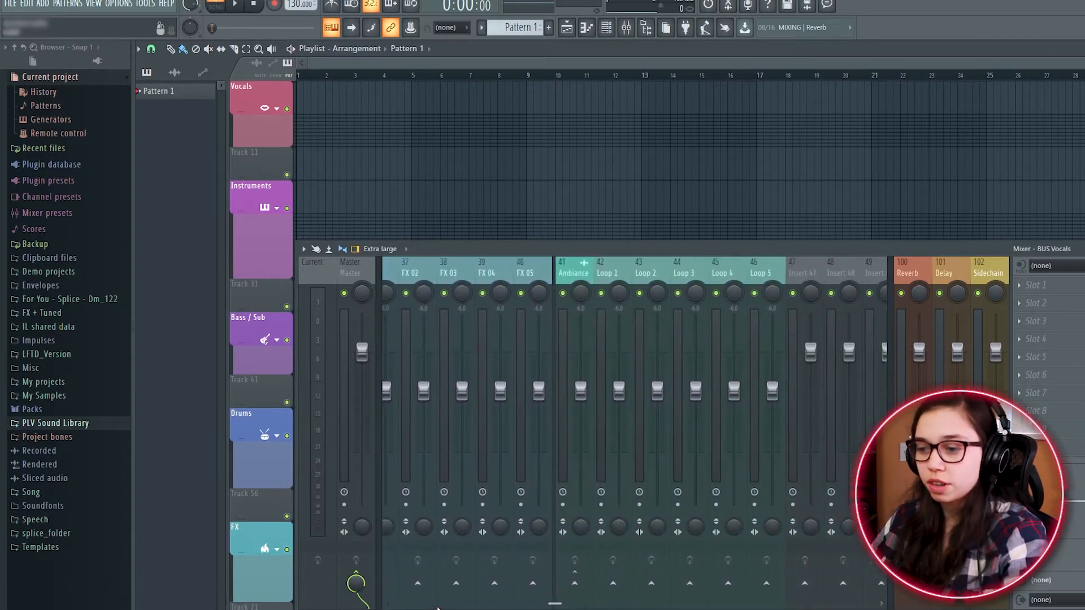
pyautogui.hscroll(-20, 438, 605)
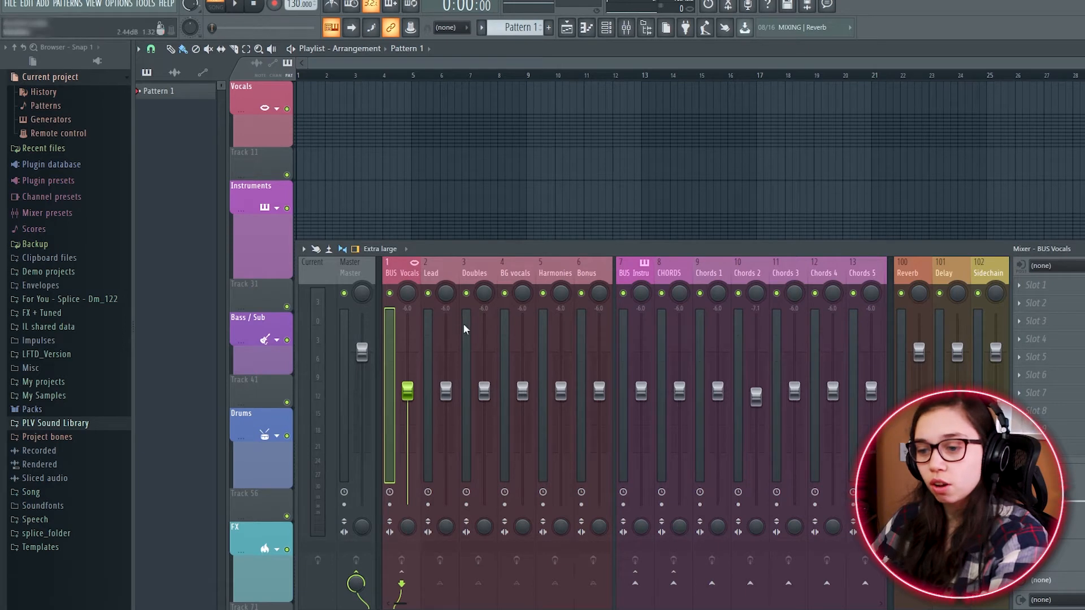
# - Step through the vocal mixer tracks from BUS Vocals to Bonus to examine how they are routed
pyautogui.press('Right')
pyautogui.press('Right')
pyautogui.press('Right')
pyautogui.press('Right')
pyautogui.press('Right')
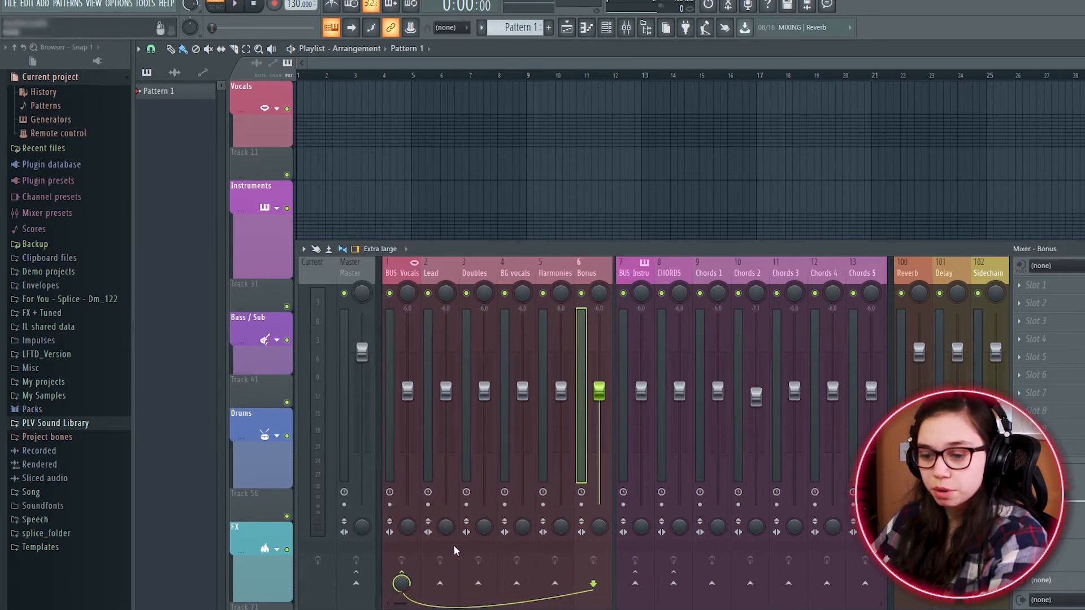
# - Step through the instrument mixer tracks as far as Bass 1 and back to Bonus to examine their routing
pyautogui.scroll(-3, 530, 348)
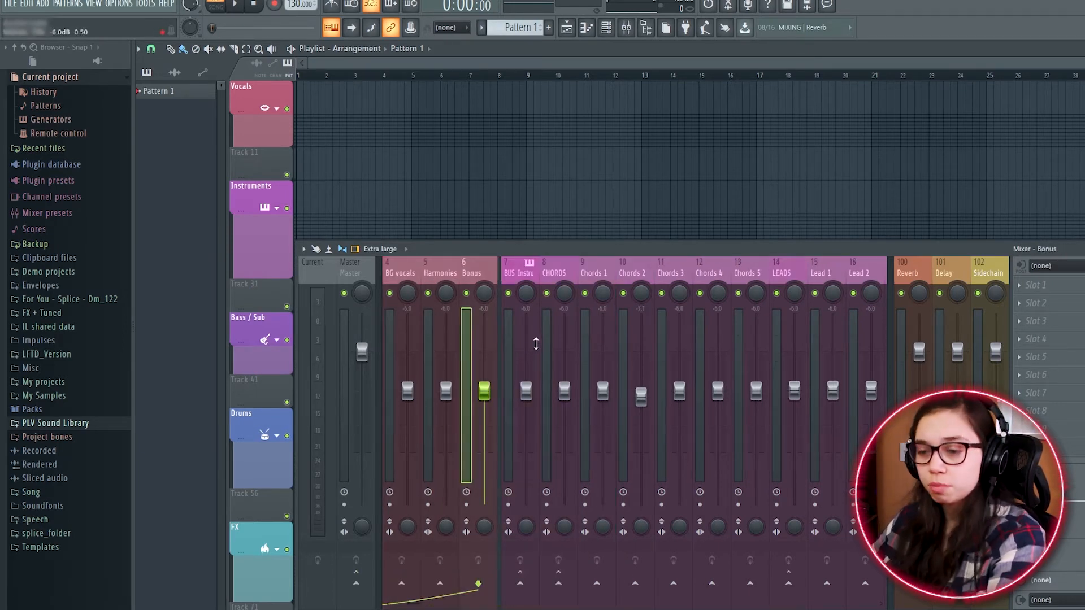
pyautogui.press('Right')
pyautogui.press('Right')
pyautogui.press('Right')
pyautogui.press('Right')
pyautogui.press('Right')
pyautogui.press('Right')
pyautogui.press('Right')
pyautogui.press('Right')
pyautogui.press('Right')
pyautogui.press('Right')
pyautogui.press('Right')
pyautogui.press('Right')
pyautogui.press('Right')
pyautogui.press('Right')
pyautogui.press('Right')
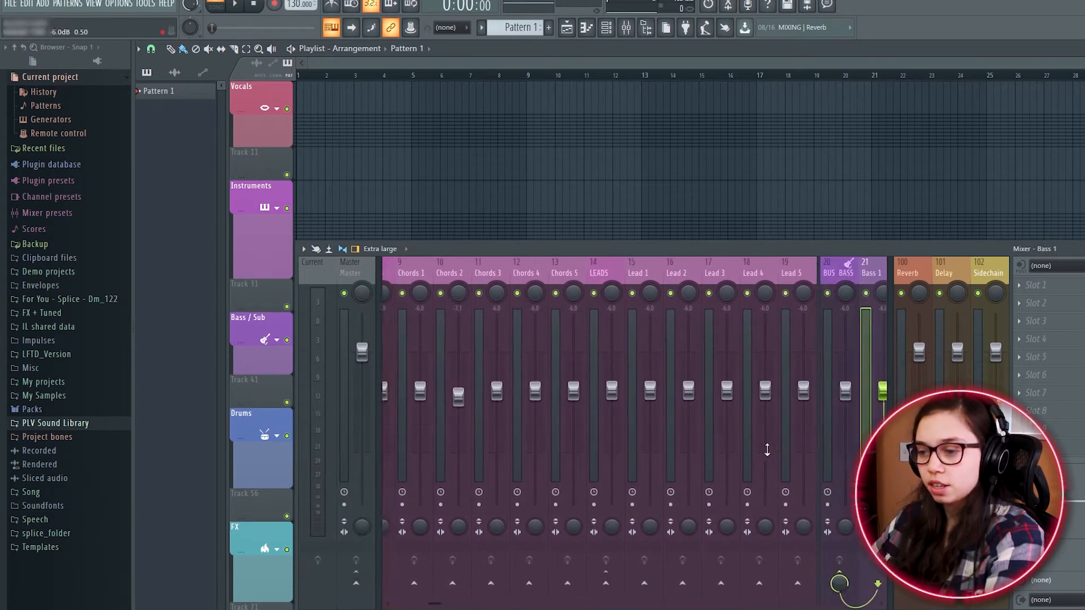
pyautogui.press('Left')
pyautogui.press('Left')
pyautogui.press('Left')
pyautogui.press('Left')
pyautogui.press('Left')
pyautogui.press('Left')
pyautogui.press('Left')
pyautogui.press('Left')
pyautogui.press('Left')
pyautogui.press('Left')
pyautogui.press('Left')
pyautogui.press('Left')
pyautogui.press('Left')
pyautogui.press('Left')
pyautogui.press('Left')
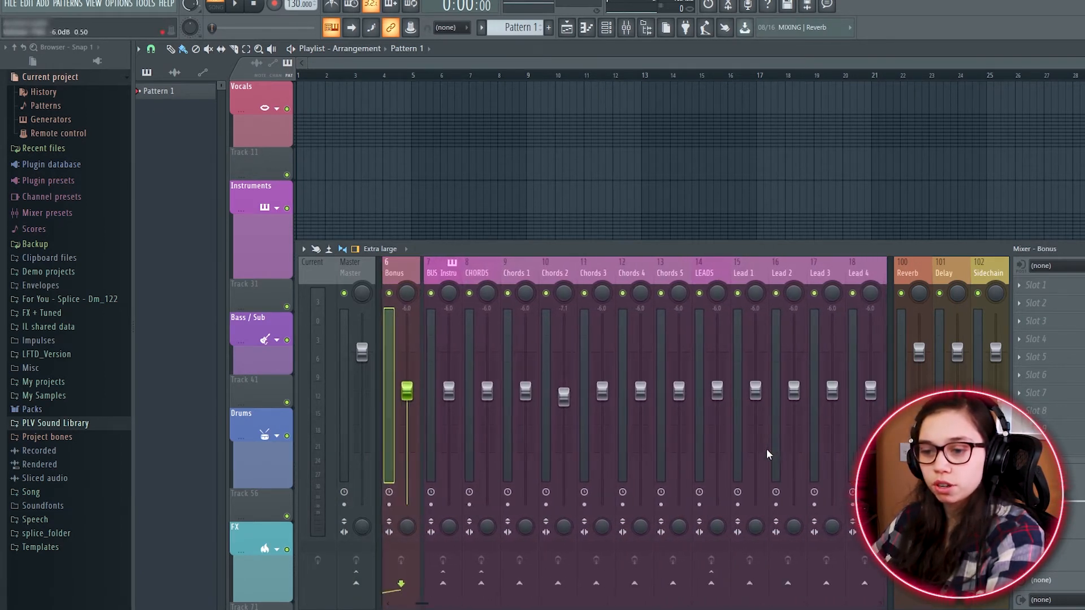
pyautogui.scroll(3, 623, 446)
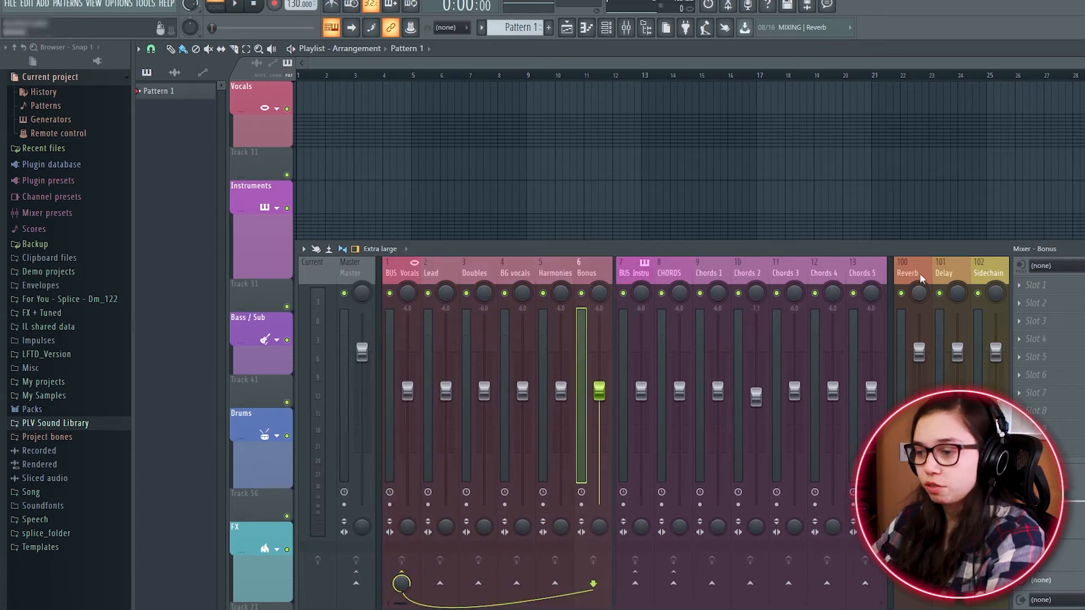
# - Go through the Reverb, Delay and Sidechain mixer tracks in turn, and hide the mixer
pyautogui.click(920, 277)
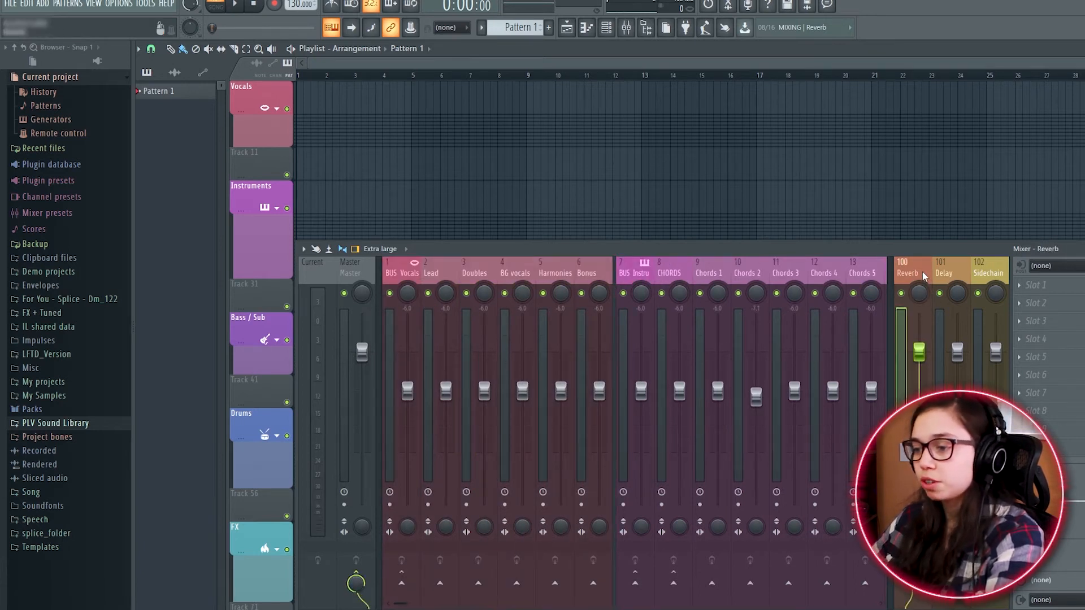
pyautogui.press('Right')
pyautogui.press('Right')
pyautogui.press('F9')
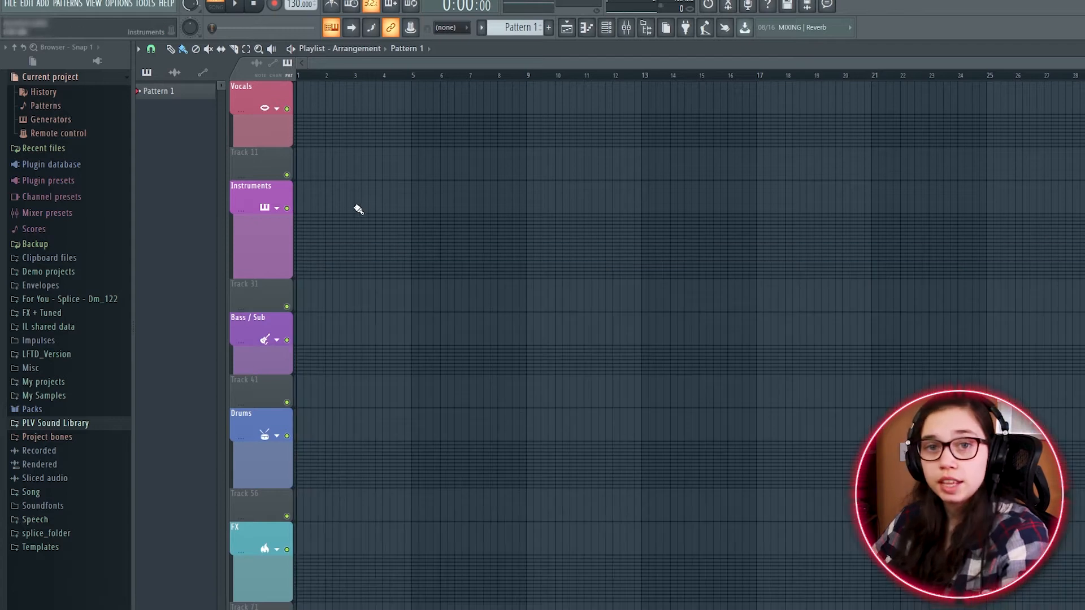
# - Expand the Vocals, Instruments and Bass / Sub track groups in the playlist to reveal their tracks
pyautogui.click(276, 108)
pyautogui.scroll(-3, 363, 407)
pyautogui.click(276, 375)
pyautogui.scroll(-5, 396, 393)
pyautogui.scroll(-8, 395, 393)
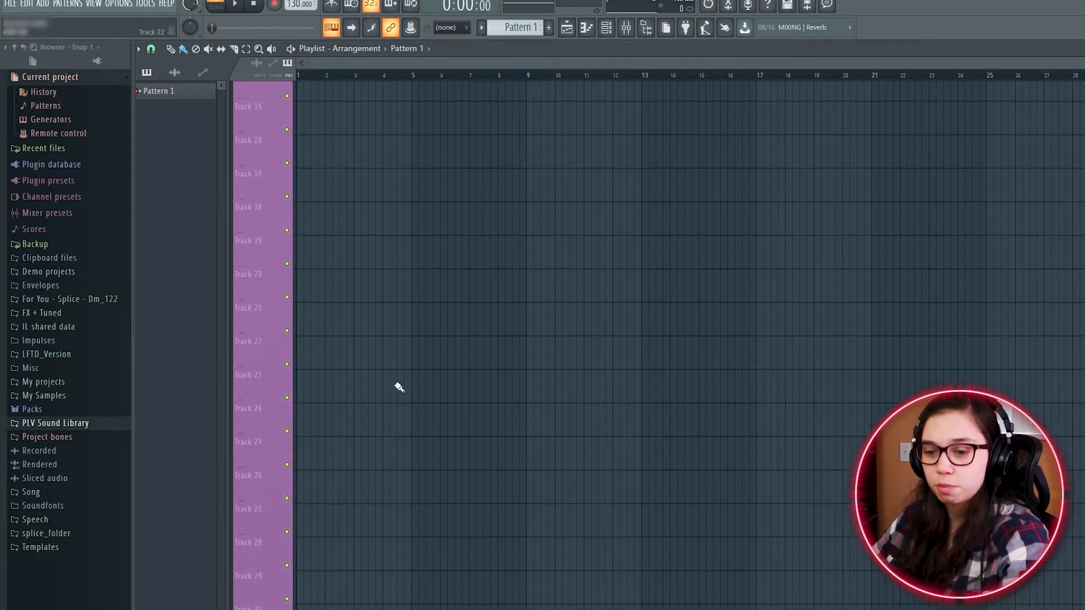
pyautogui.click(287, 319)
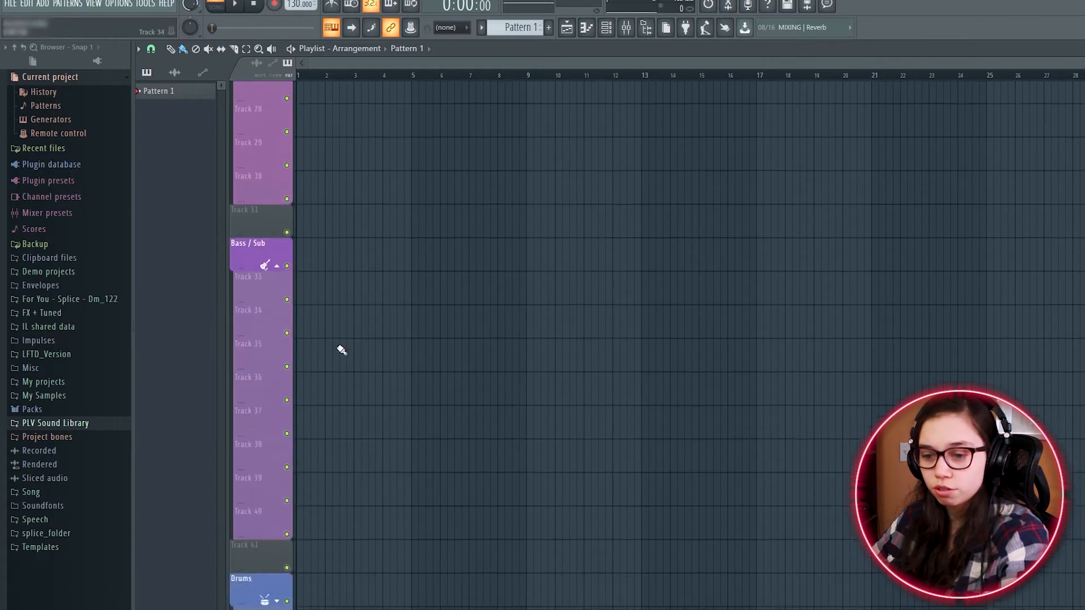
pyautogui.scroll(-5, 339, 346)
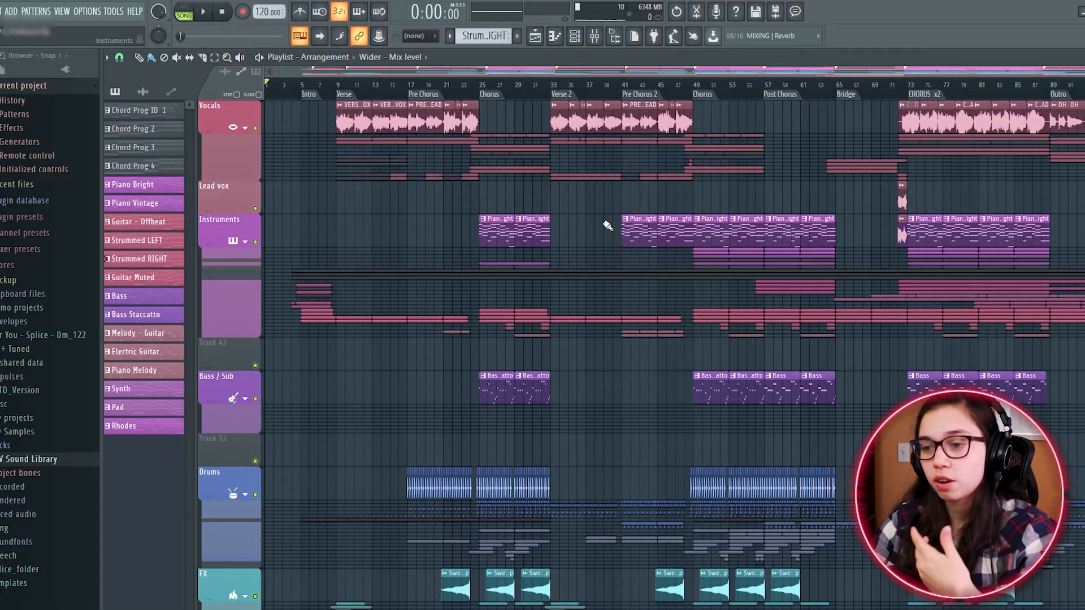
# - Examine the finished song's playlist arrangement across the Vocals, Instruments, Bass / Sub, Drums, FX and Ambiance groups
pyautogui.scroll(-3, 607, 226)
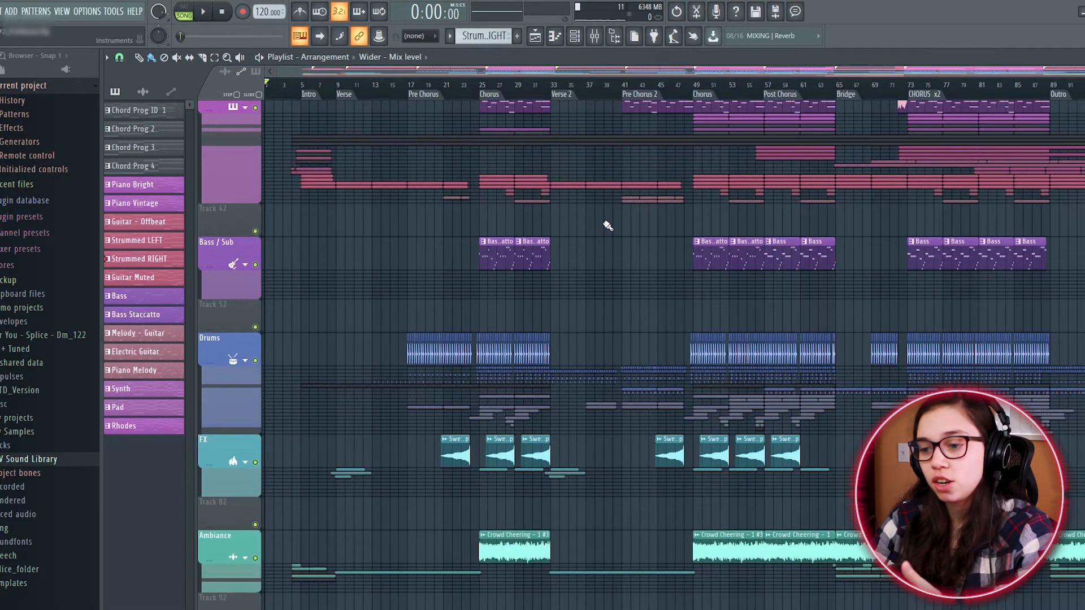
pyautogui.scroll(2, 607, 225)
pyautogui.scroll(2, 607, 225)
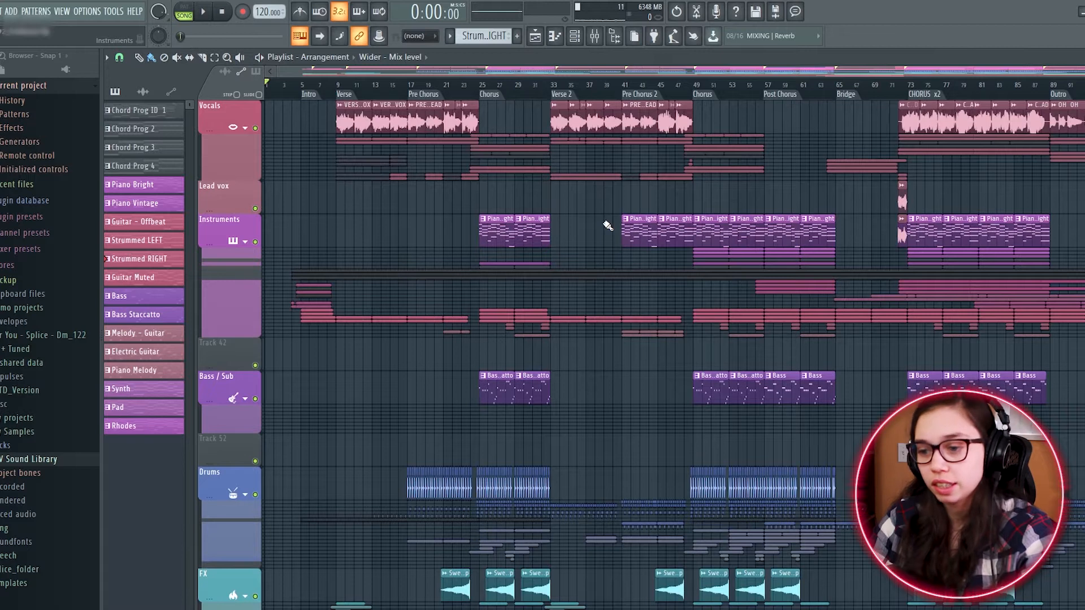
pyautogui.scroll(-3, 608, 225)
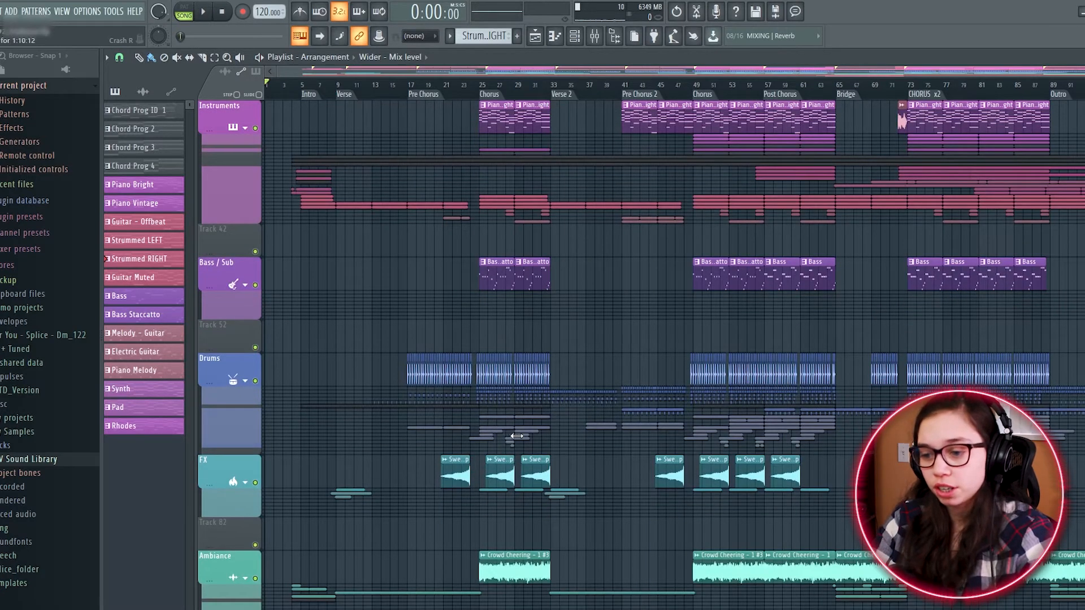
pyautogui.scroll(-1, 516, 410)
pyautogui.scroll(4, 515, 402)
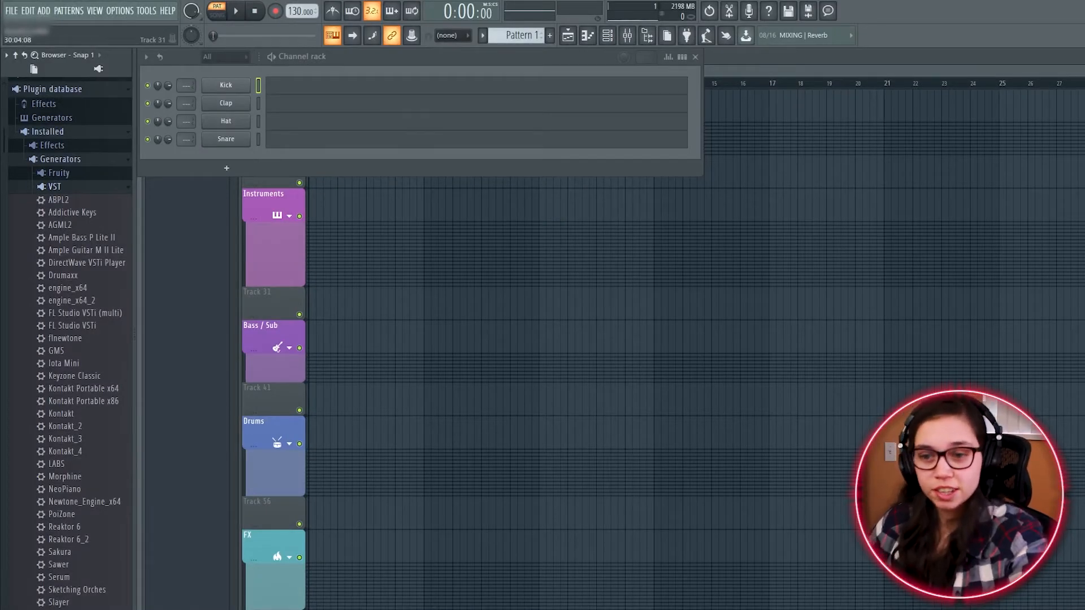
# - Add a Serum channel to the channel rack and close its plugin window
pyautogui.click(227, 168)
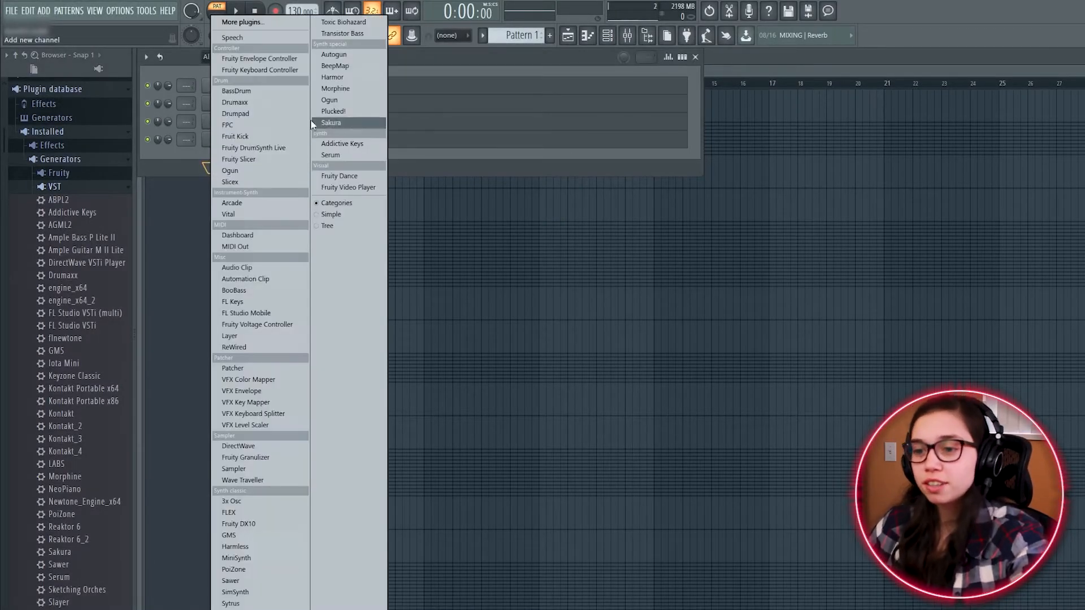
pyautogui.click(347, 155)
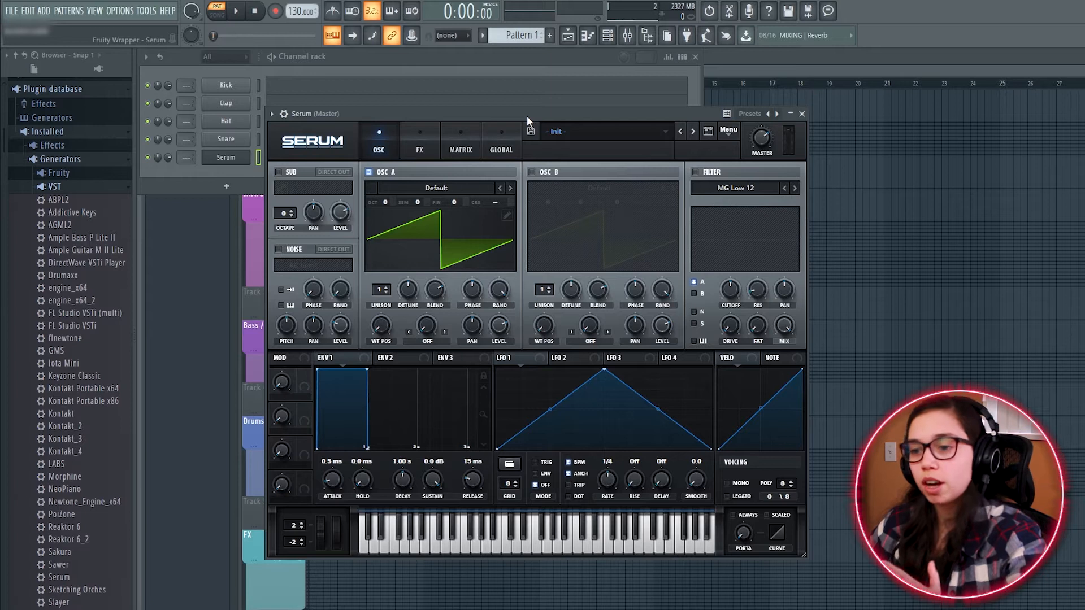
pyautogui.click(802, 114)
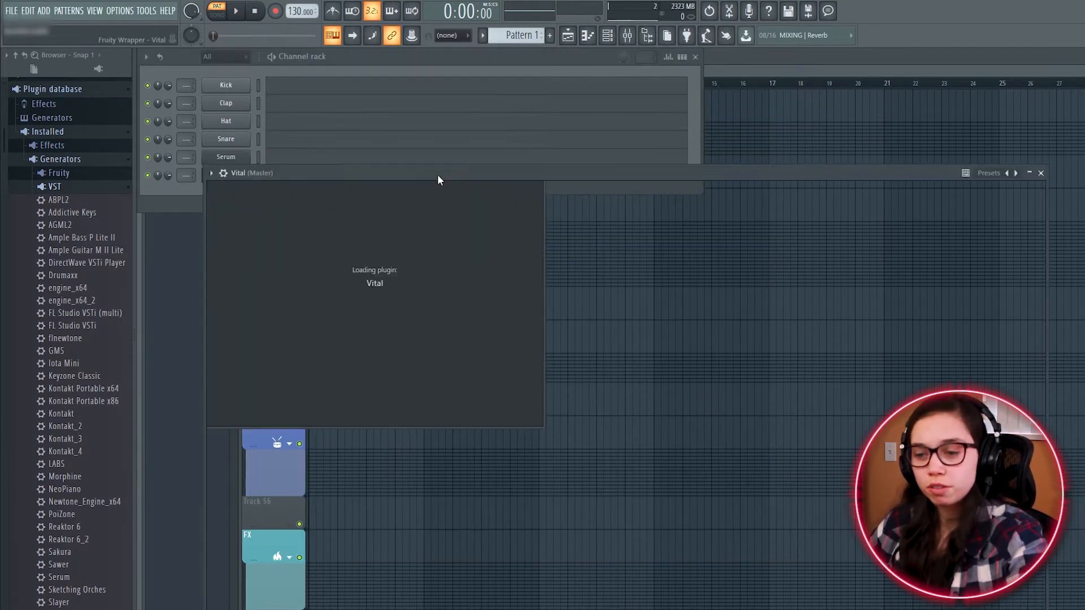
# - Move the Vital plugin window up over the channel rack so its whole interface can be viewed
pyautogui.moveTo(440, 176); pyautogui.dragTo(449, 87)
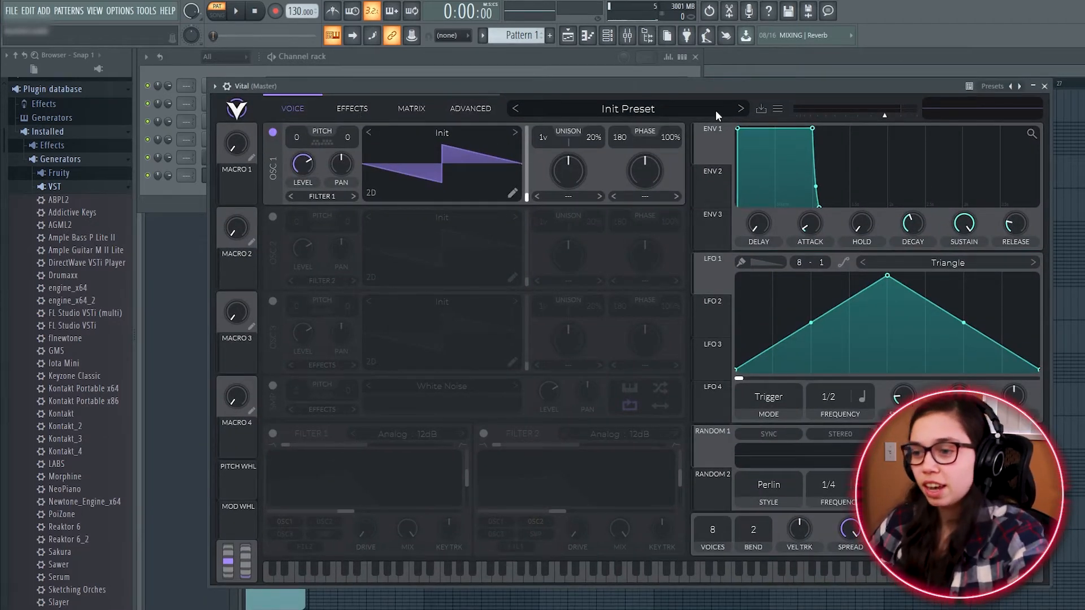
pyautogui.moveTo(702, 87); pyautogui.dragTo(696, 92)
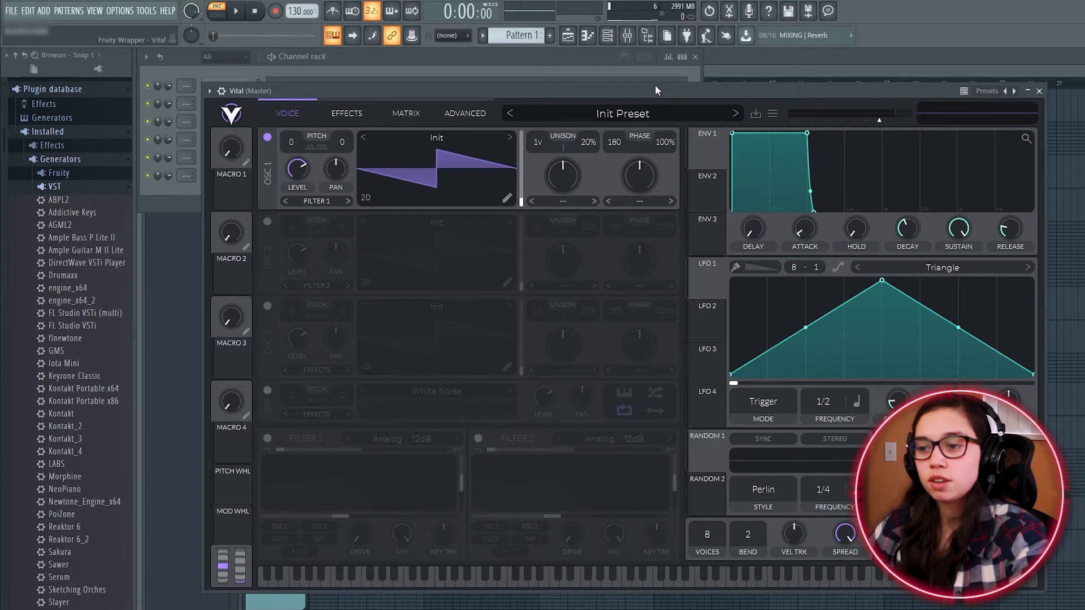
pyautogui.moveTo(645, 86); pyautogui.dragTo(643, 84)
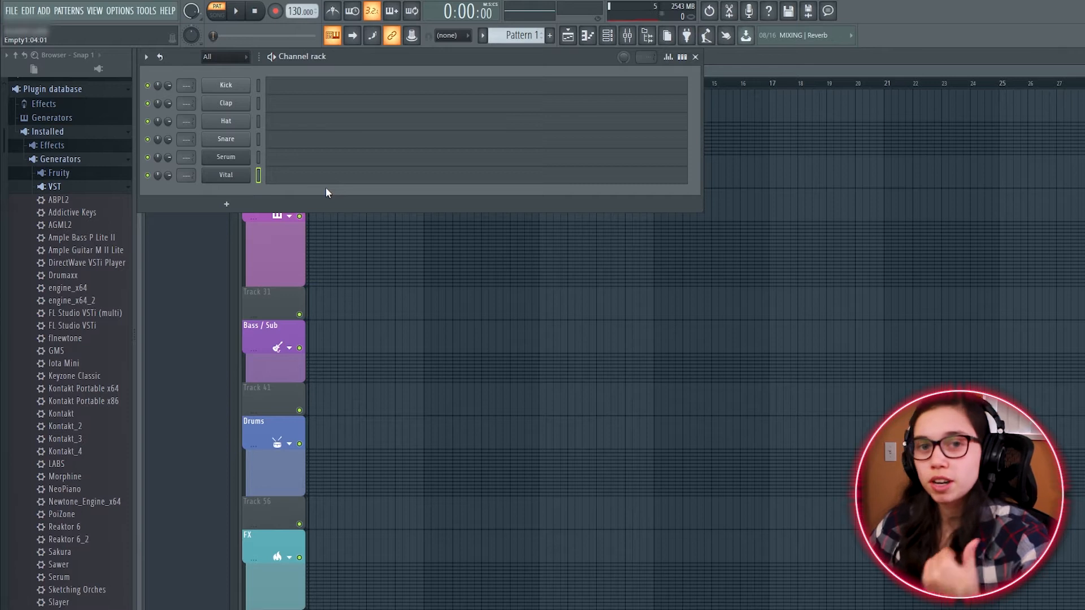
# - Load the VST3 synth Surge from the plugin database as a new channel in the channel rack
pyautogui.scroll(-2, 99, 330)
pyautogui.scroll(-2, 99, 330)
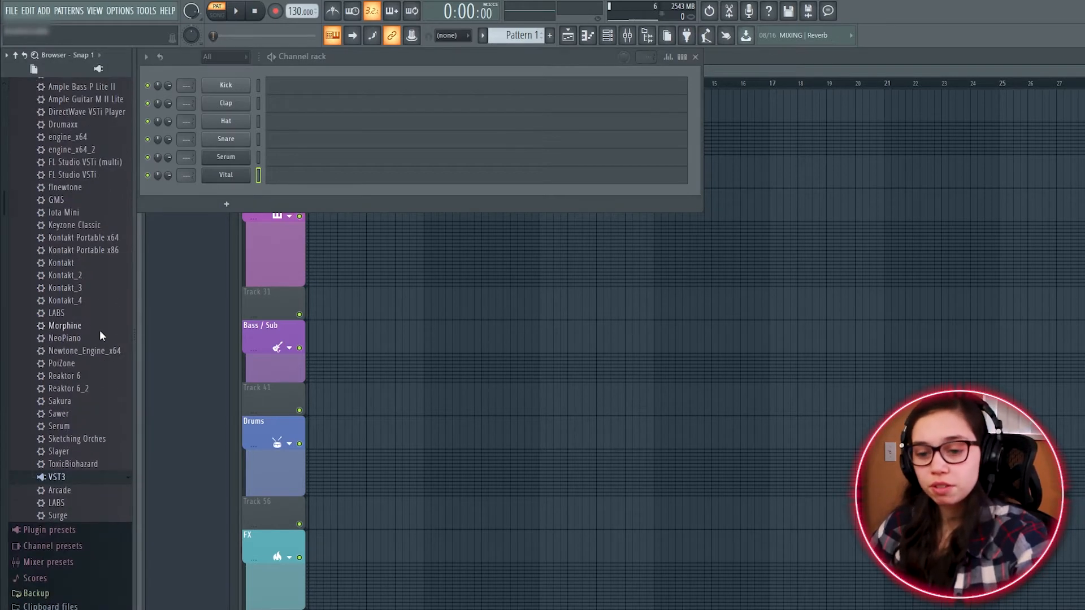
pyautogui.moveTo(68, 502)
pyautogui.mouseDown()
pyautogui.moveTo(76, 514)
pyautogui.moveTo(69, 485)
pyautogui.mouseUp()
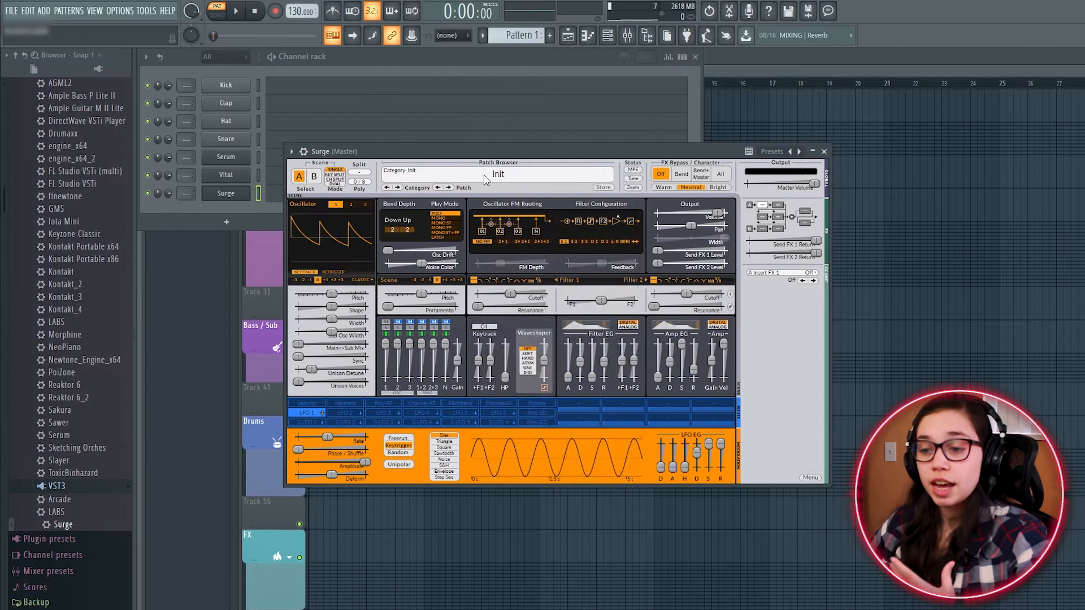
# - Browse Surge's factory preset categories, including Brass, Pads and Percussion
pyautogui.click(485, 176)
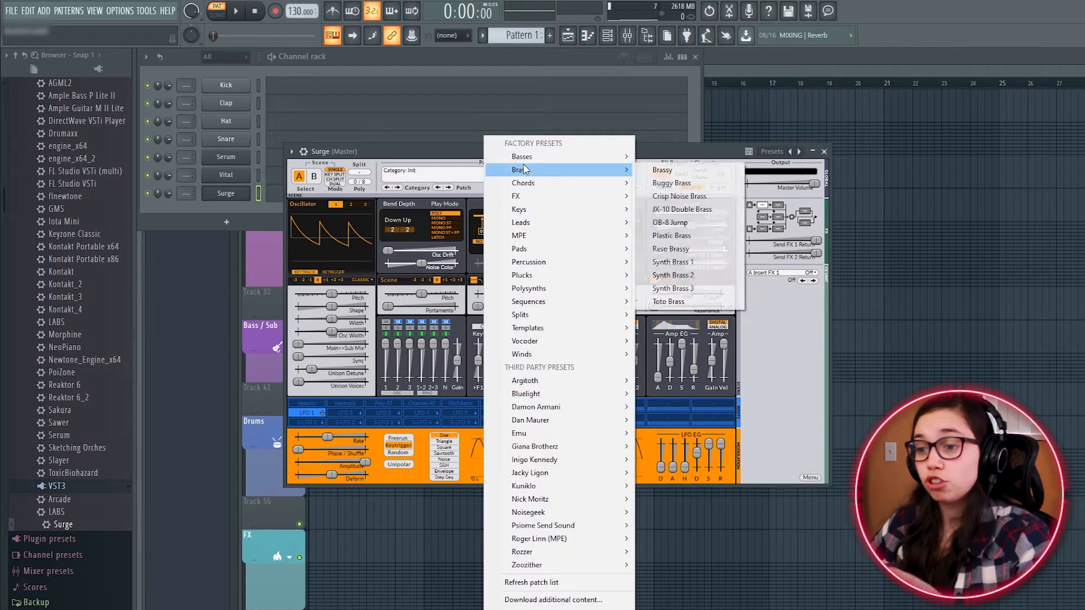
pyautogui.moveTo(541, 168)
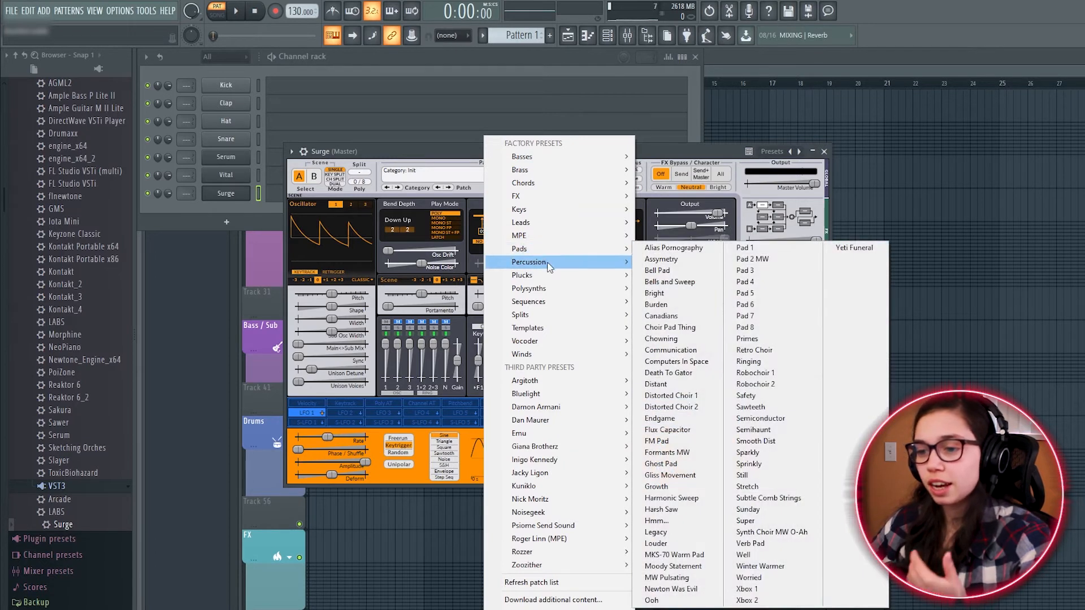
pyautogui.moveTo(550, 268)
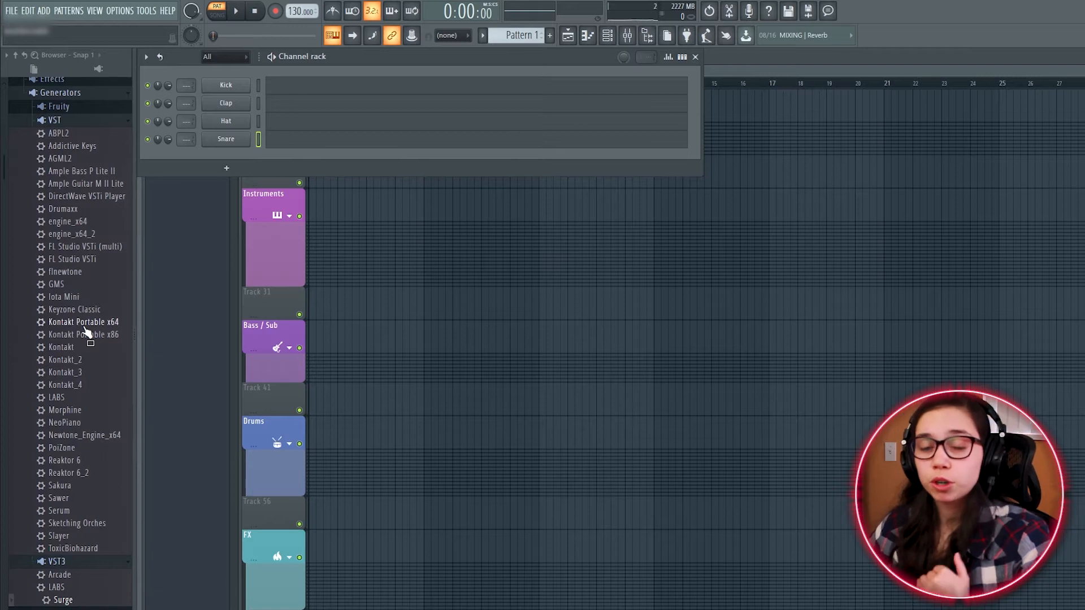
# - Load Keyzone Classic from the plugin database as a new channel below Snare
pyautogui.moveTo(82, 310); pyautogui.dragTo(208, 146)
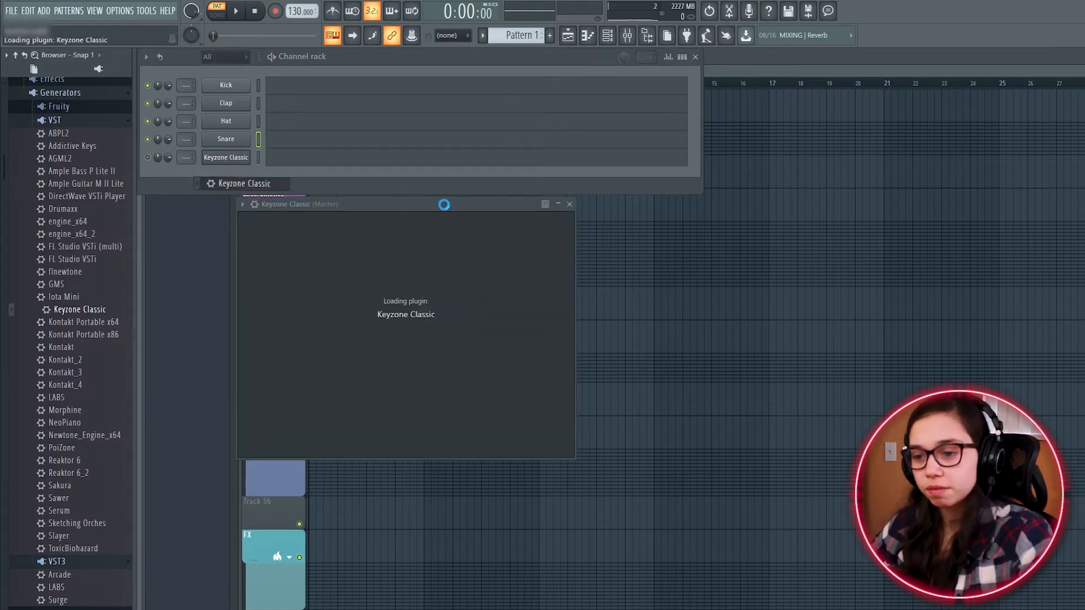
pyautogui.click(510, 186)
pyautogui.click(510, 186)
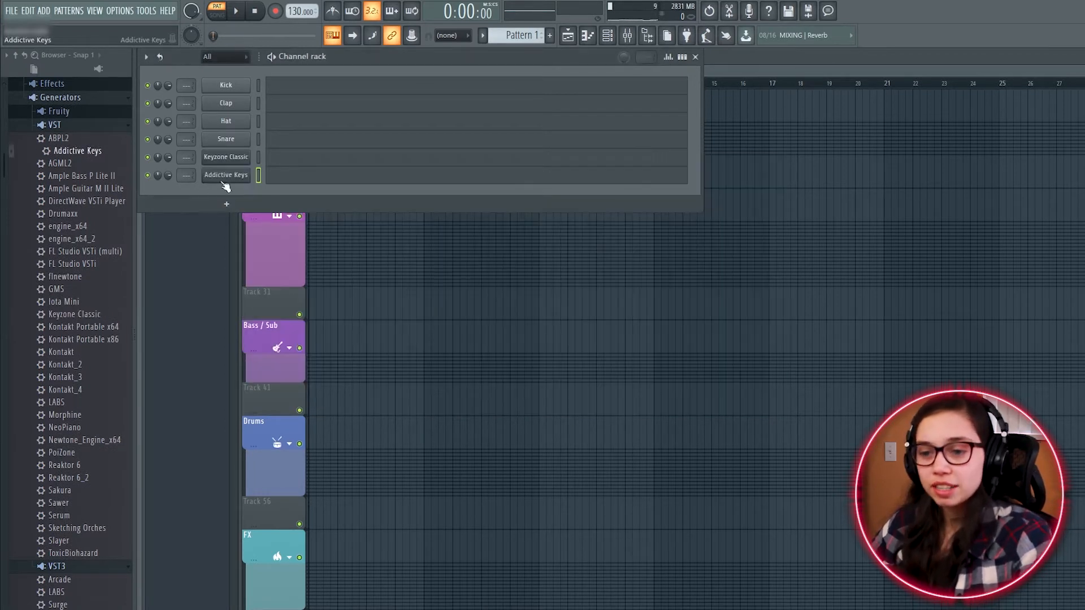
# - View the Addictive Keys plugin's interface from its channel and close its window
pyautogui.click(225, 175)
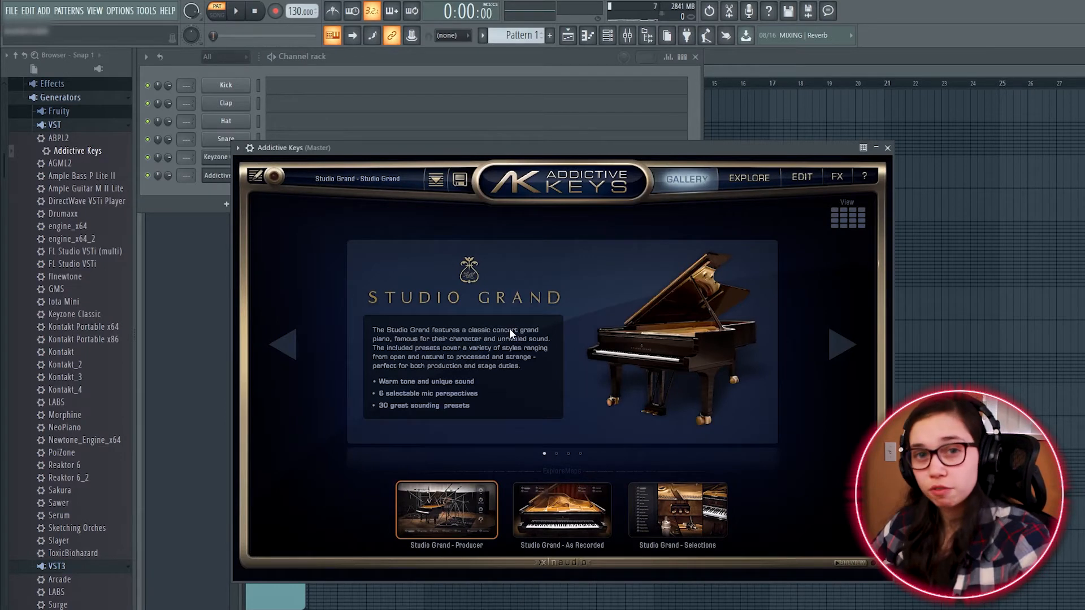
pyautogui.click(887, 148)
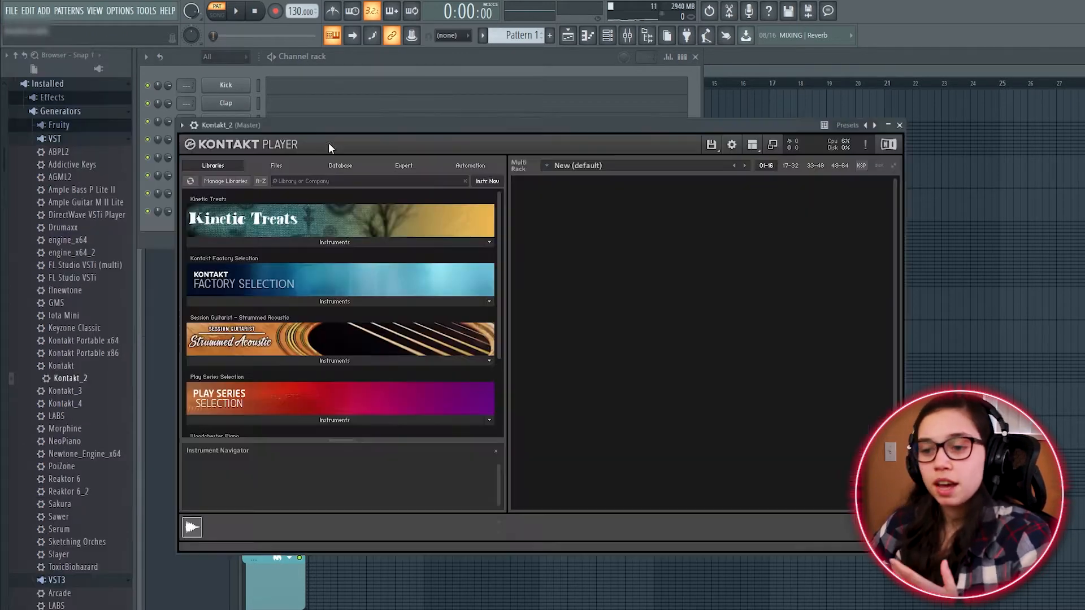
# - Load the Woodchester Piano (Legacy) instrument into the Kontakt_2 player from its Woodchester Piano library
pyautogui.moveTo(328, 142); pyautogui.dragTo(348, 131)
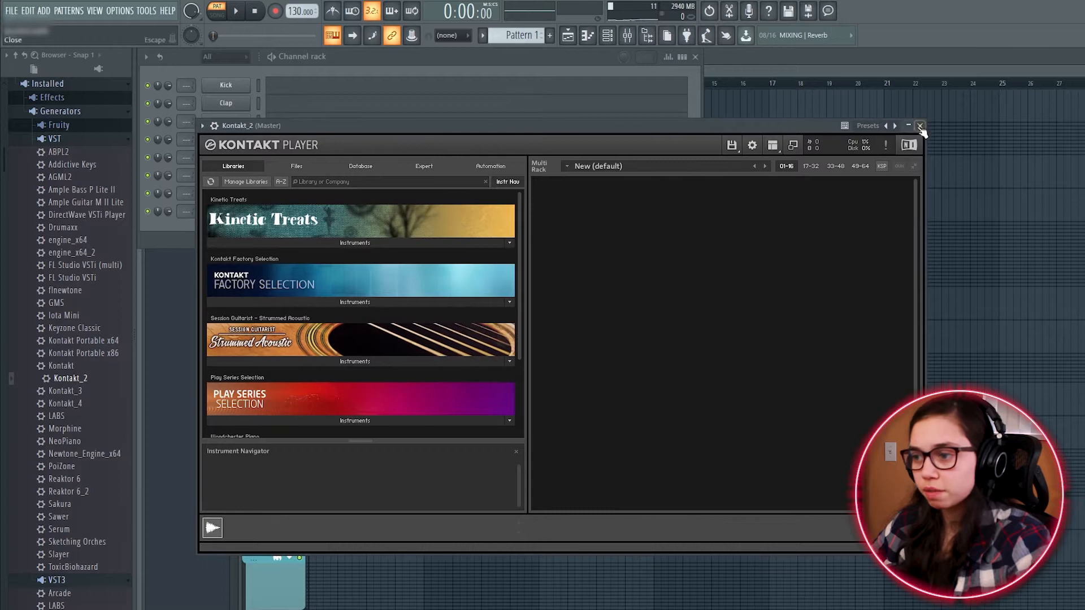
pyautogui.scroll(-3, 399, 318)
pyautogui.scroll(-1, 397, 345)
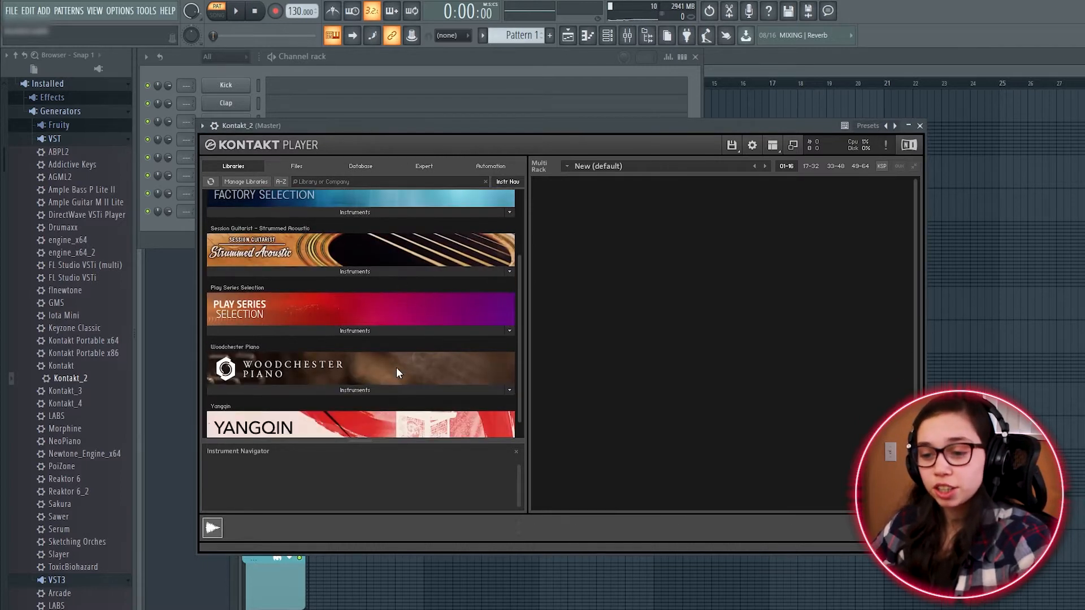
pyautogui.click(356, 390)
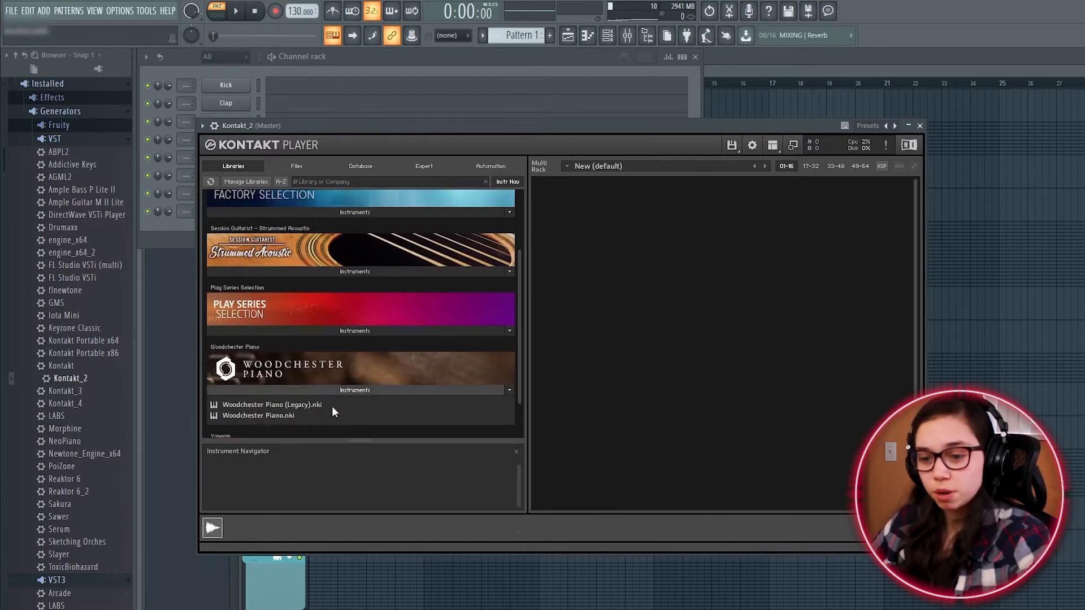
pyautogui.doubleClick(283, 404)
pyautogui.moveTo(546, 125); pyautogui.dragTo(557, 124)
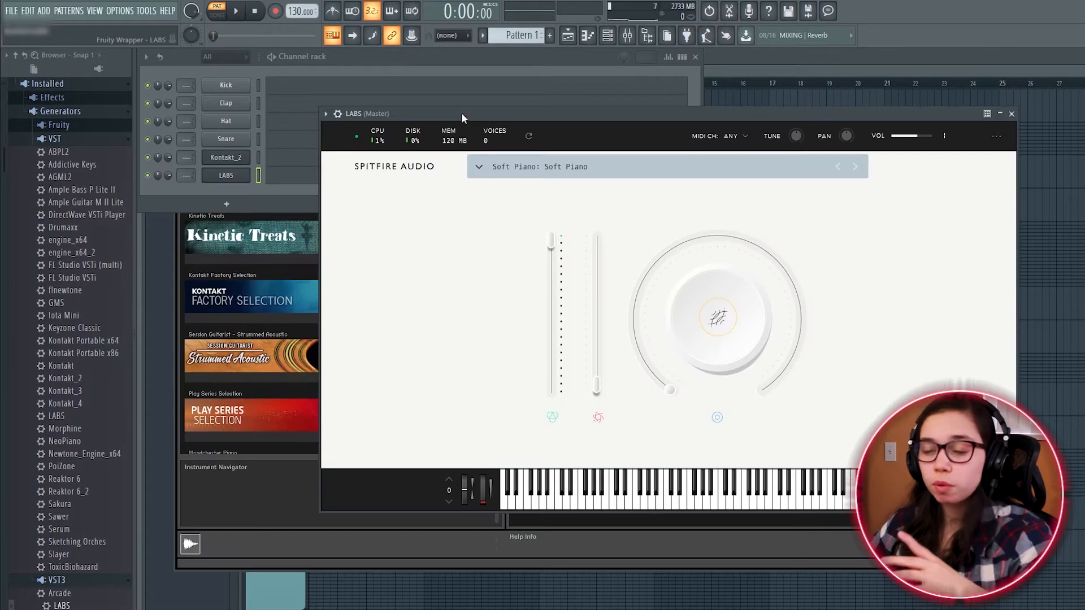
# - Browse the preset categories in LABS, such as Piano, Keys, Guitar and Percussion
pyautogui.moveTo(461, 113); pyautogui.dragTo(506, 100)
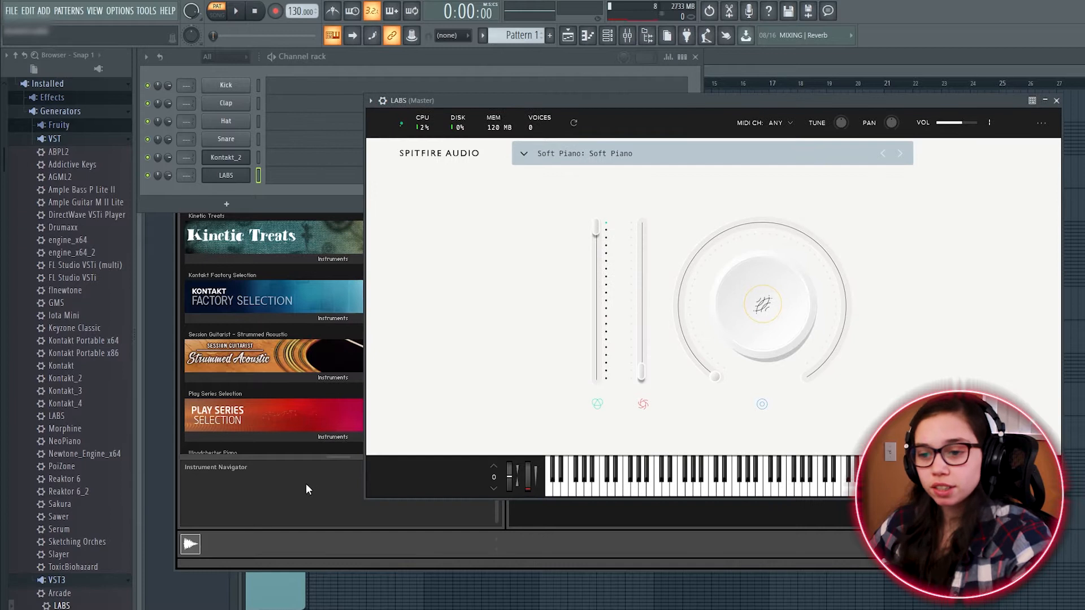
pyautogui.click(605, 153)
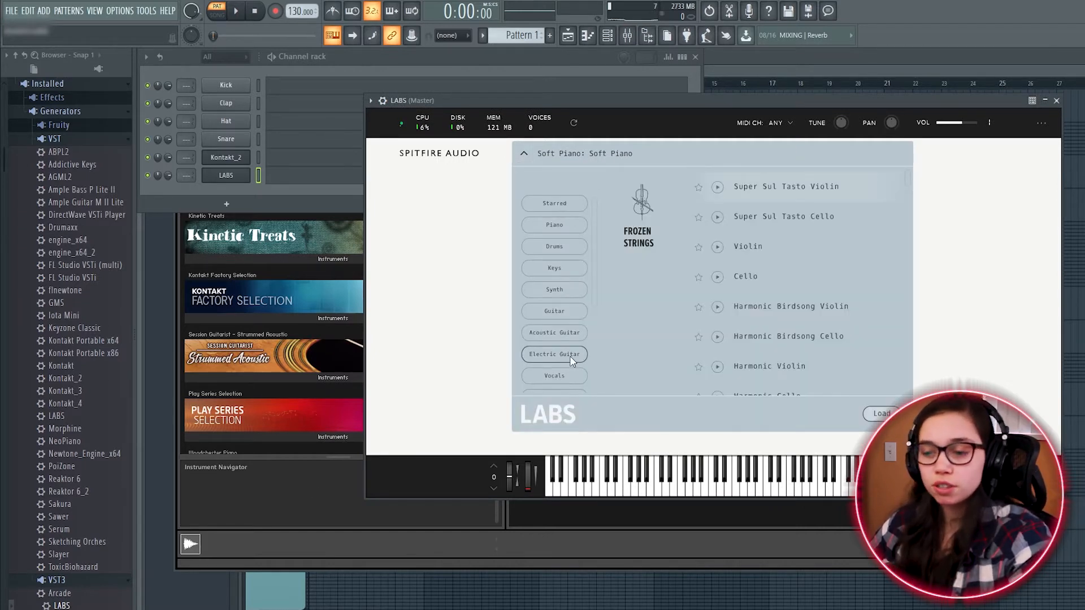
pyautogui.scroll(-2, 574, 333)
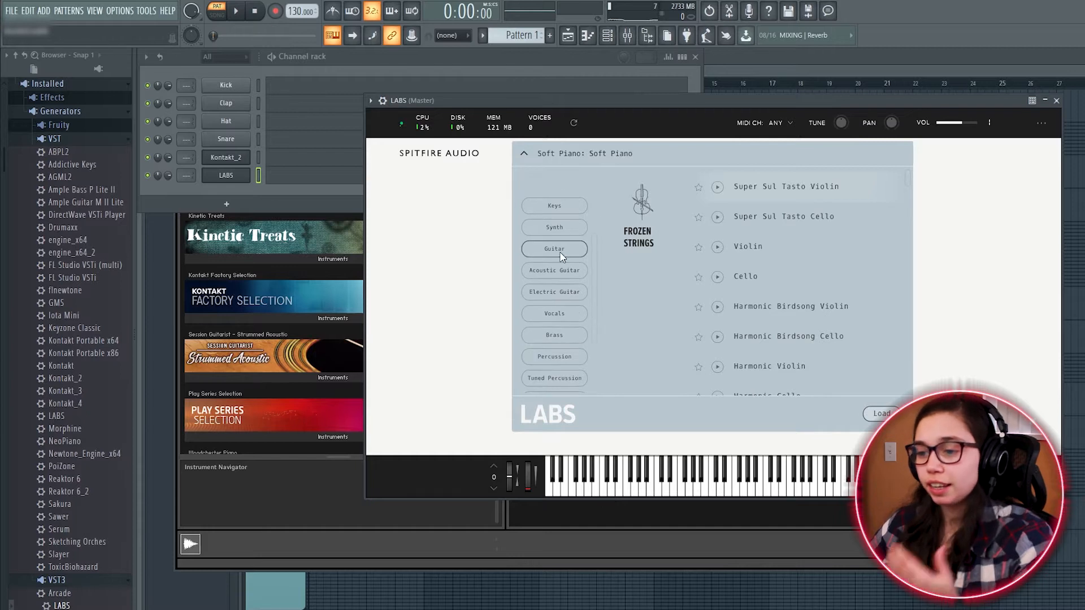
pyautogui.scroll(-1, 574, 340)
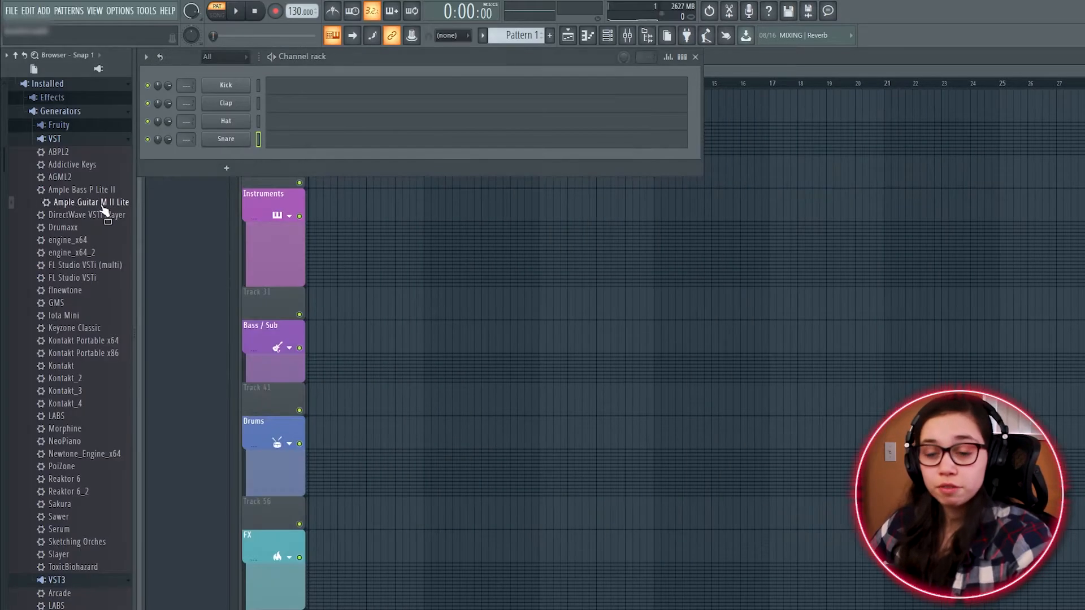
# - Load Ample Guitar M II Lite from the VST generators as a new channel below Snare and audition several notes
pyautogui.moveTo(91, 202); pyautogui.dragTo(222, 159)
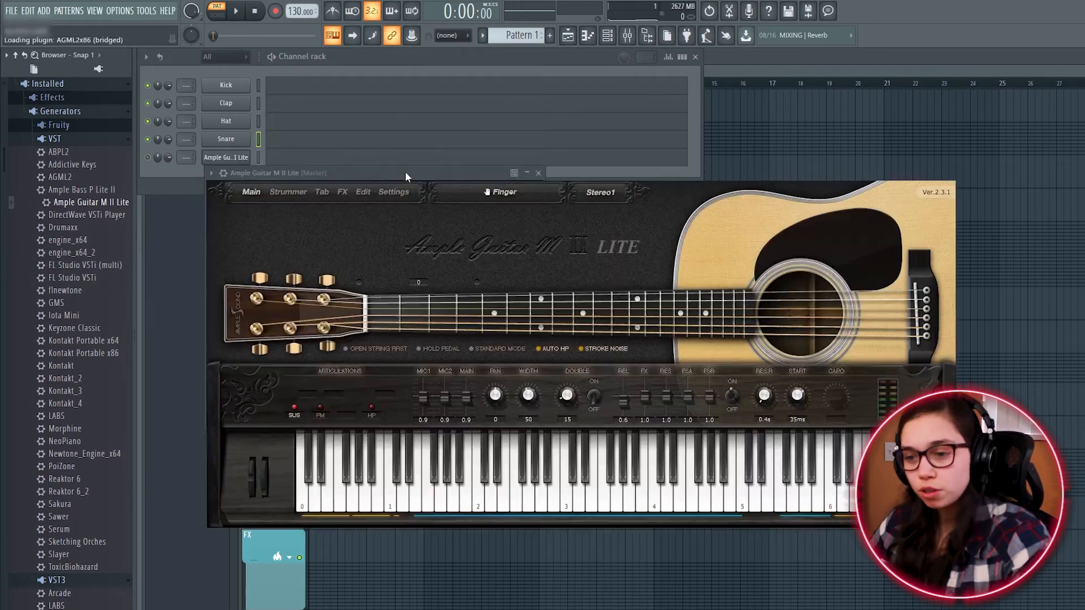
pyautogui.moveTo(411, 172); pyautogui.dragTo(430, 188)
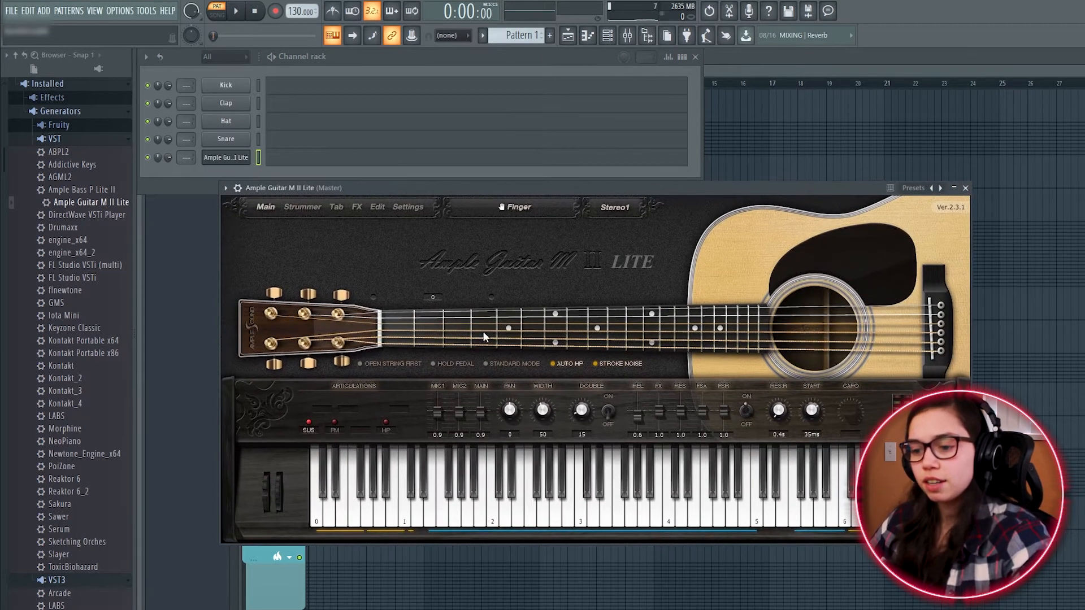
pyautogui.click(667, 513)
pyautogui.click(630, 492)
pyautogui.click(587, 491)
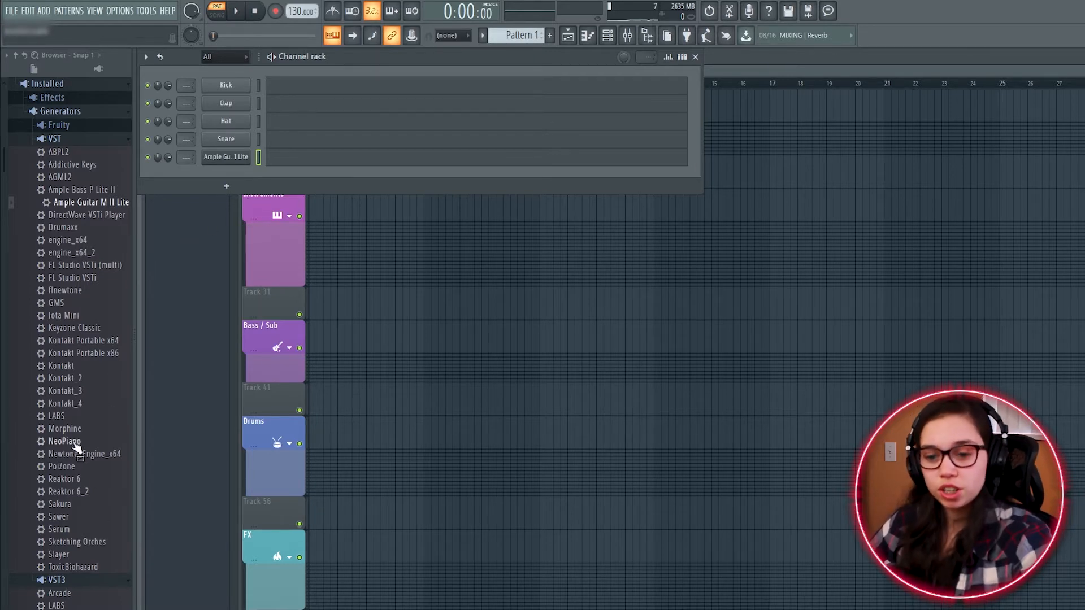
# - Load Kontakt_2 as a new channel below the Ample Guitar channel and open its Strummed Acoustic instrument
pyautogui.moveTo(72, 390); pyautogui.dragTo(207, 175)
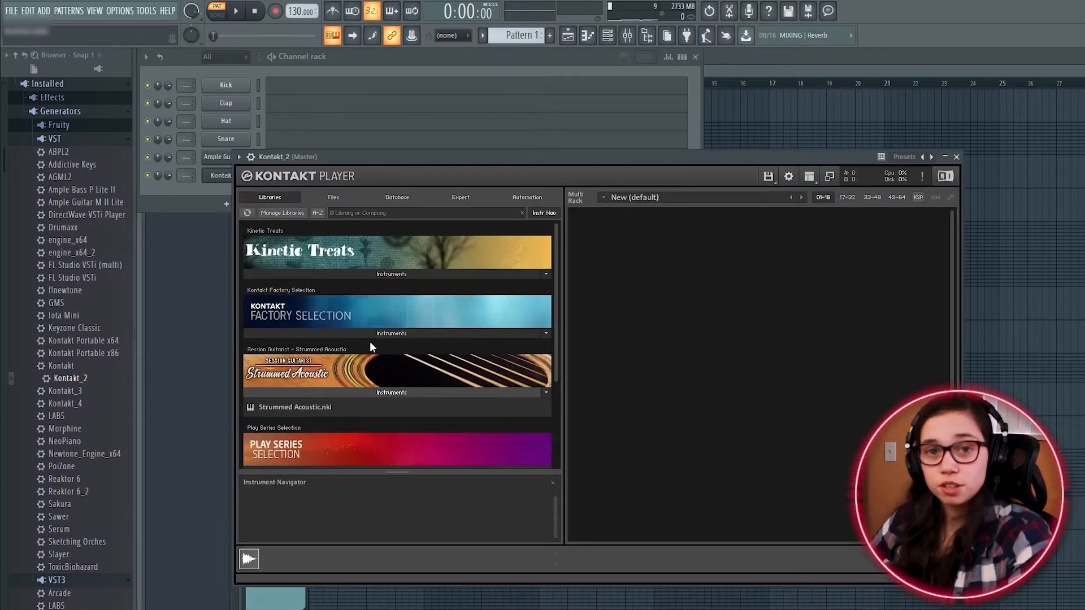
pyautogui.doubleClick(321, 405)
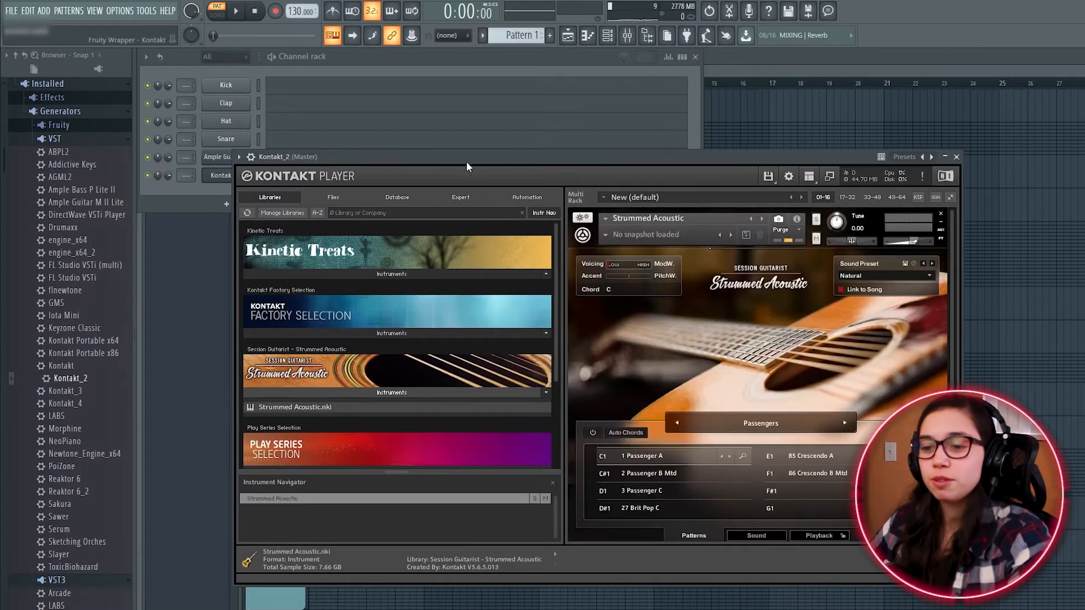
pyautogui.moveTo(464, 157); pyautogui.dragTo(475, 141)
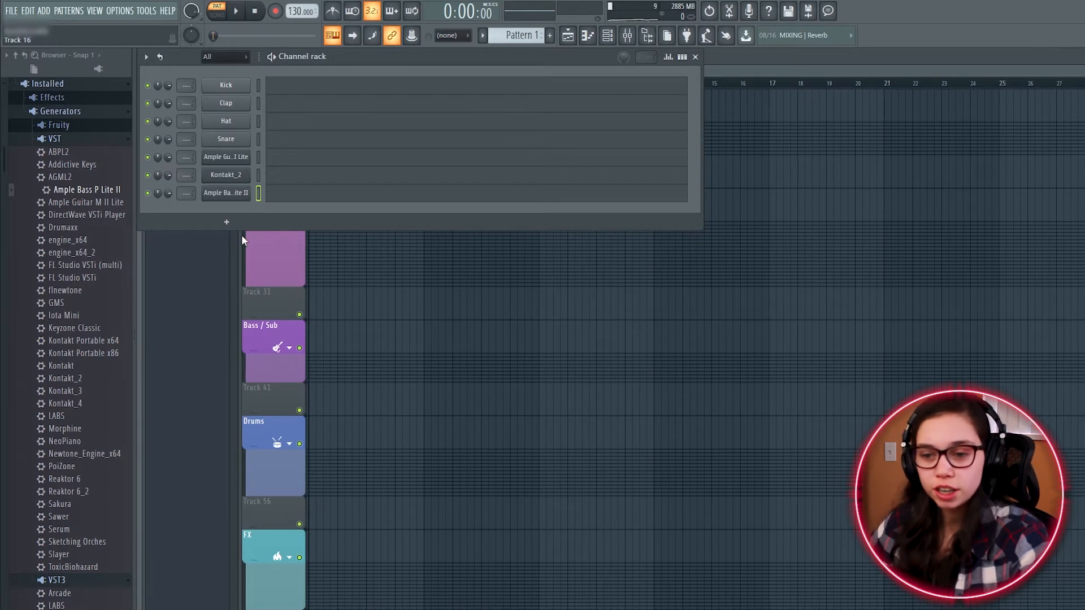
# - View the Ample Bass P Lite II interface from its channel and load the VST plugin LABS as a new channel below it
pyautogui.click(235, 193)
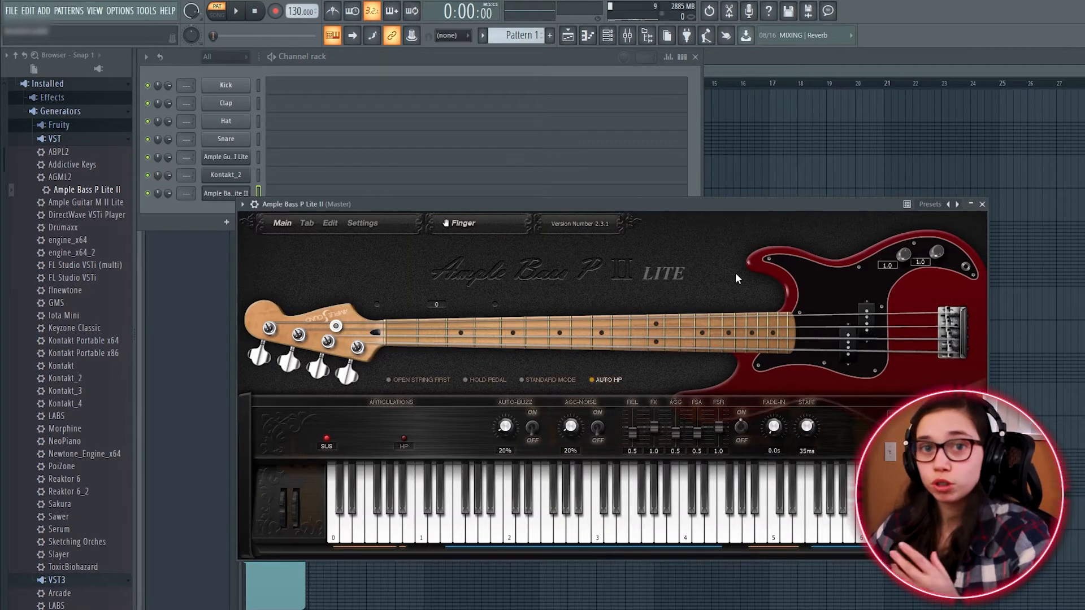
pyautogui.moveTo(59, 415); pyautogui.dragTo(218, 209)
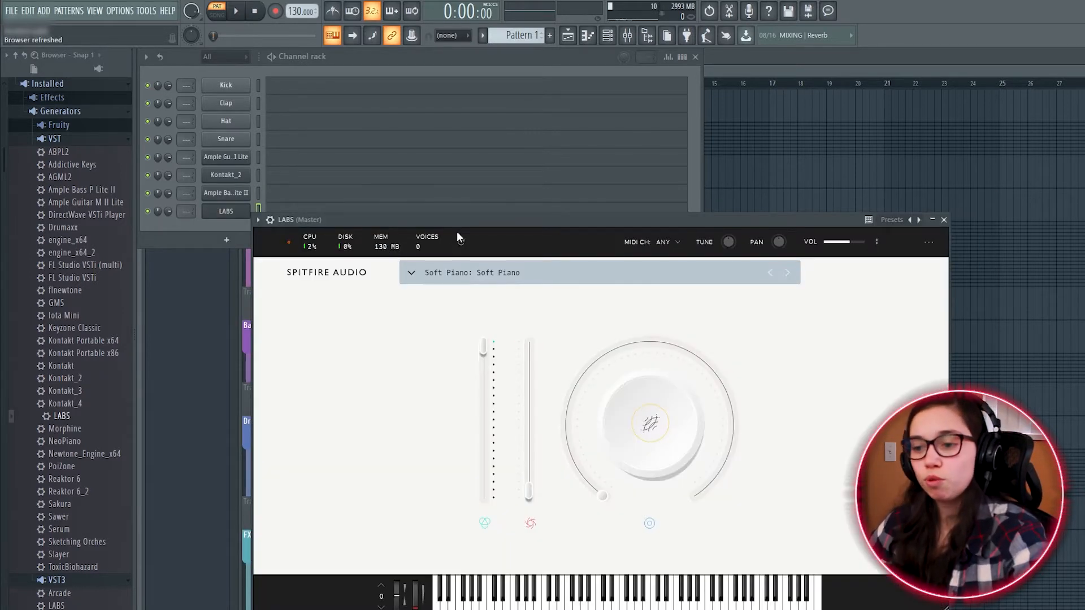
pyautogui.moveTo(457, 233); pyautogui.dragTo(497, 136)
pyautogui.click(548, 178)
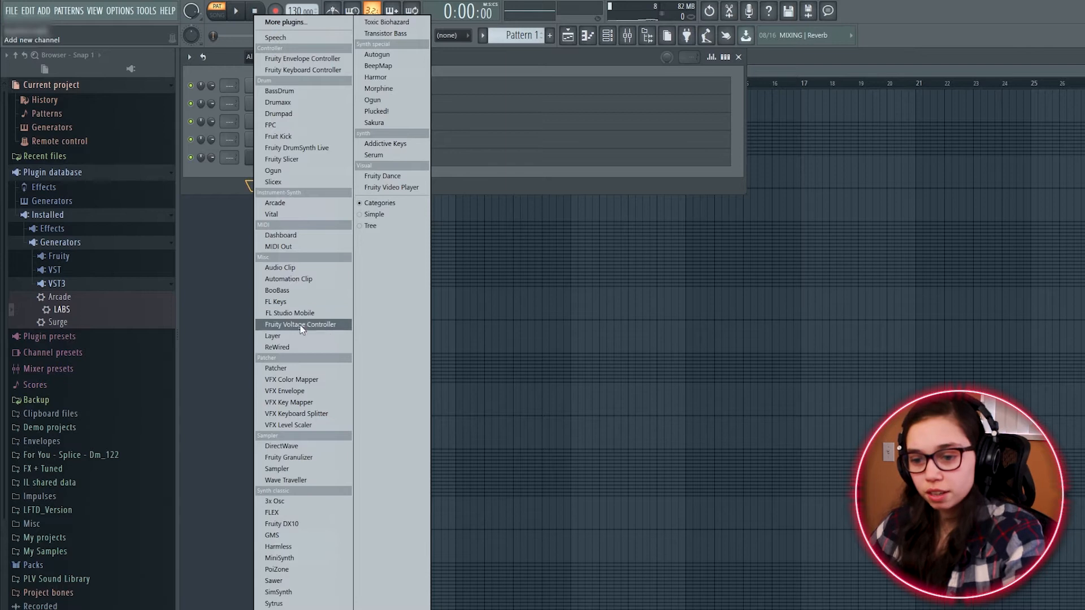
# - Add the FLEX synth as a new channel below LABS in the channel rack
pyautogui.click(282, 513)
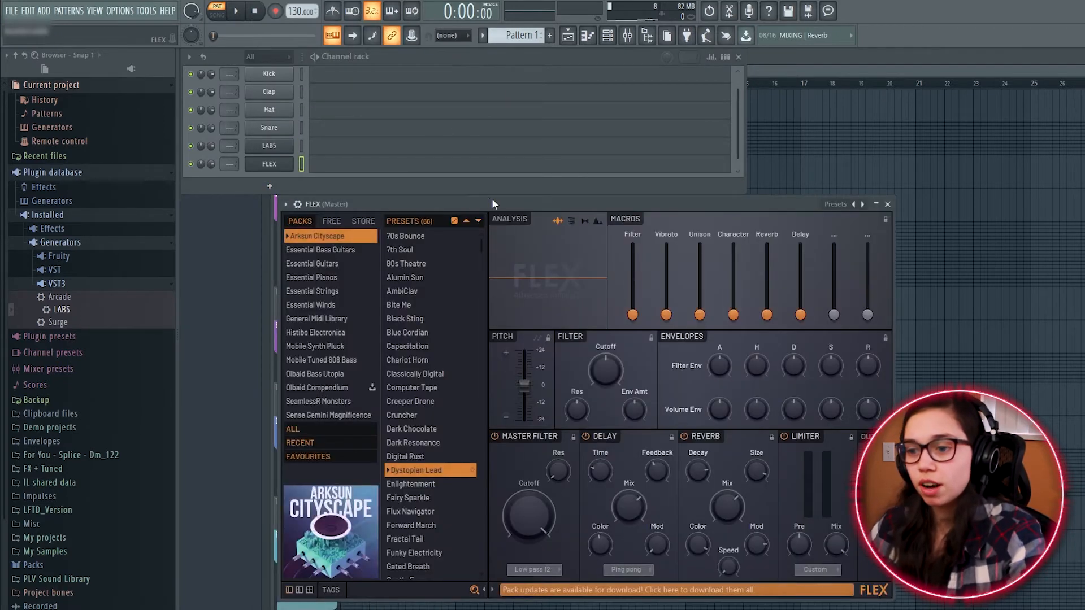
pyautogui.moveTo(493, 200); pyautogui.dragTo(541, 121)
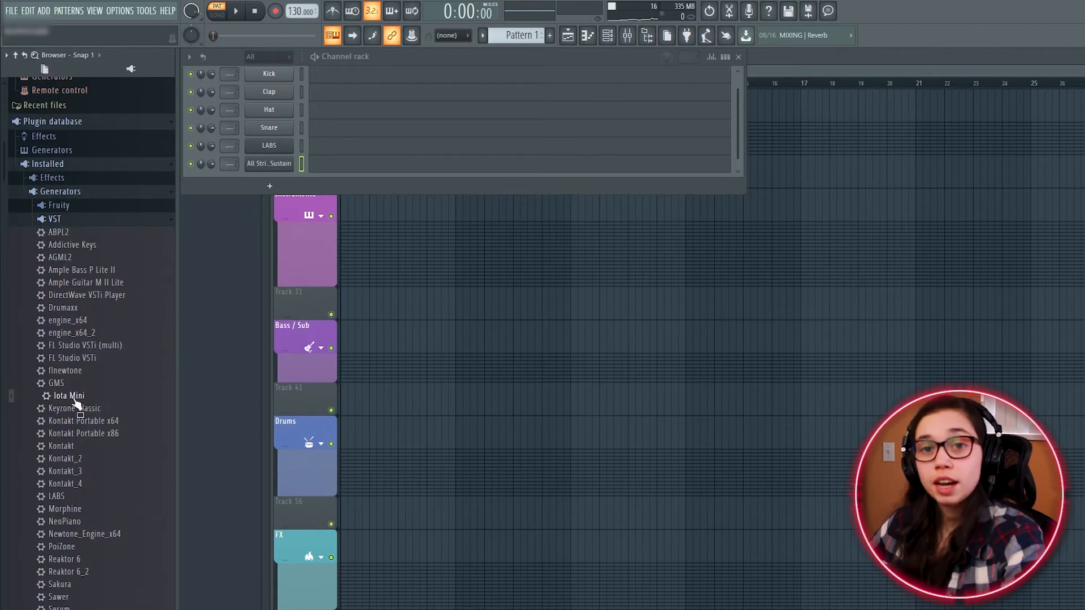
# - Load Iota Mini from the VST generators as a new channel, select its Bell - Twinkle preset and audition it
pyautogui.moveTo(72, 399); pyautogui.dragTo(271, 192)
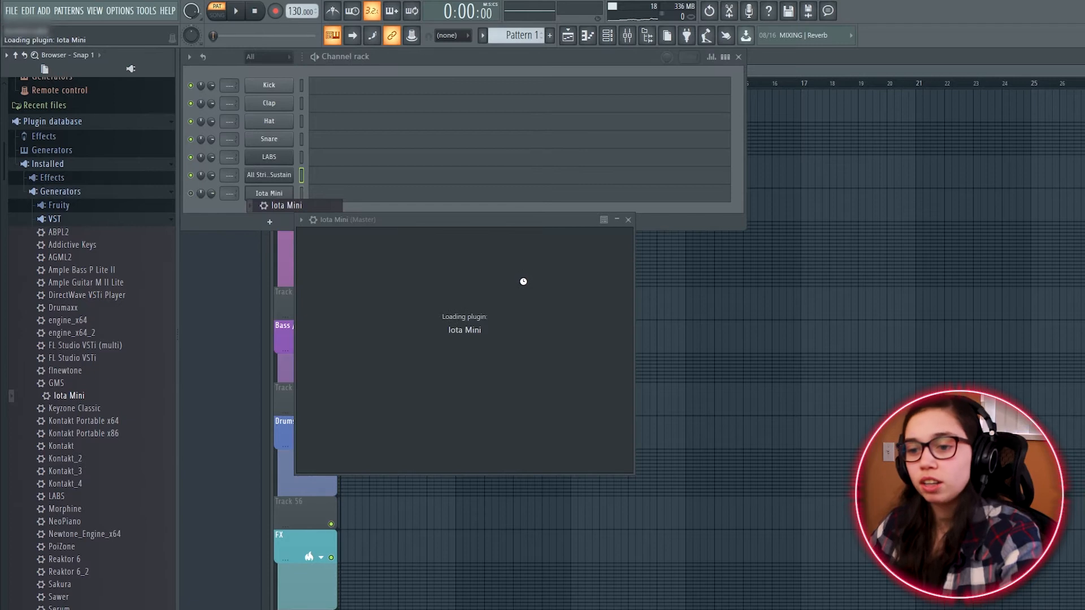
pyautogui.moveTo(499, 219); pyautogui.dragTo(609, 115)
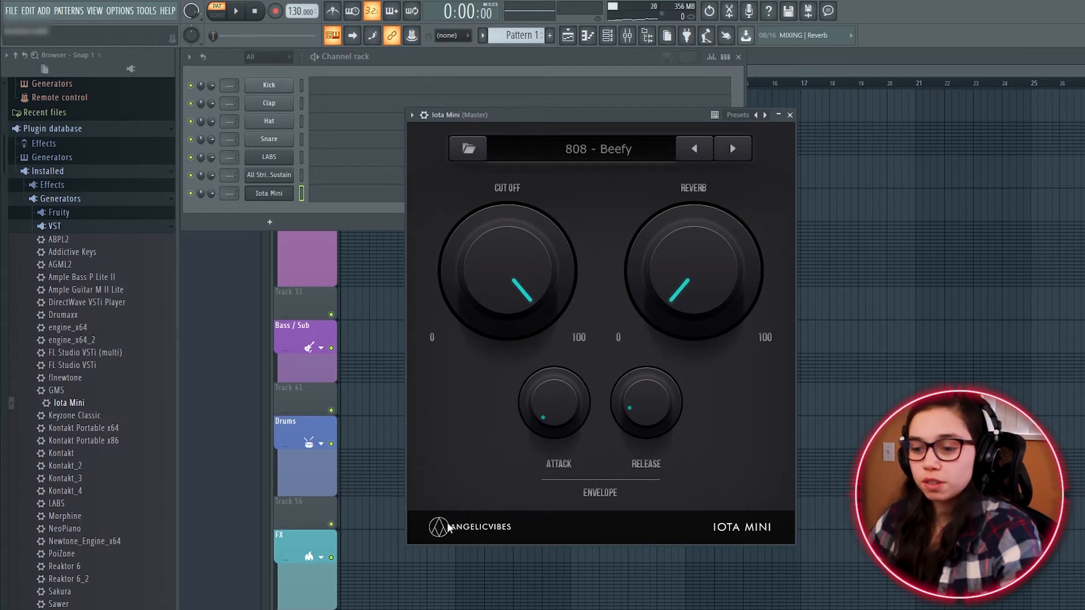
pyautogui.click(629, 150)
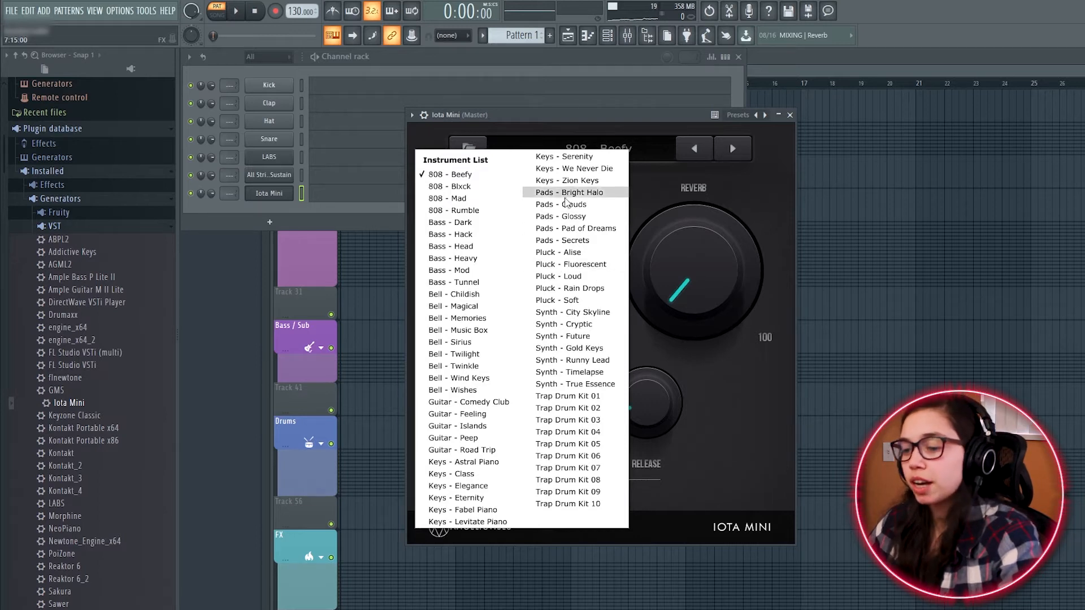
pyautogui.click(459, 367)
pyautogui.press('q')
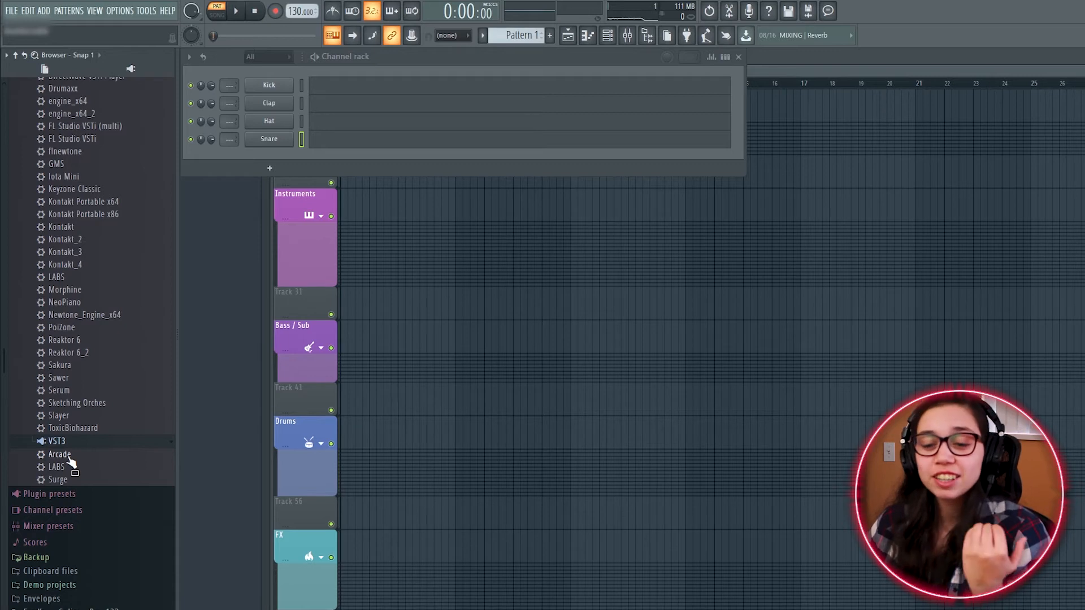
# - Load Arcade from the VST3 generators as a new channel and browse the kits in its feed
pyautogui.moveTo(64, 455); pyautogui.dragTo(262, 152)
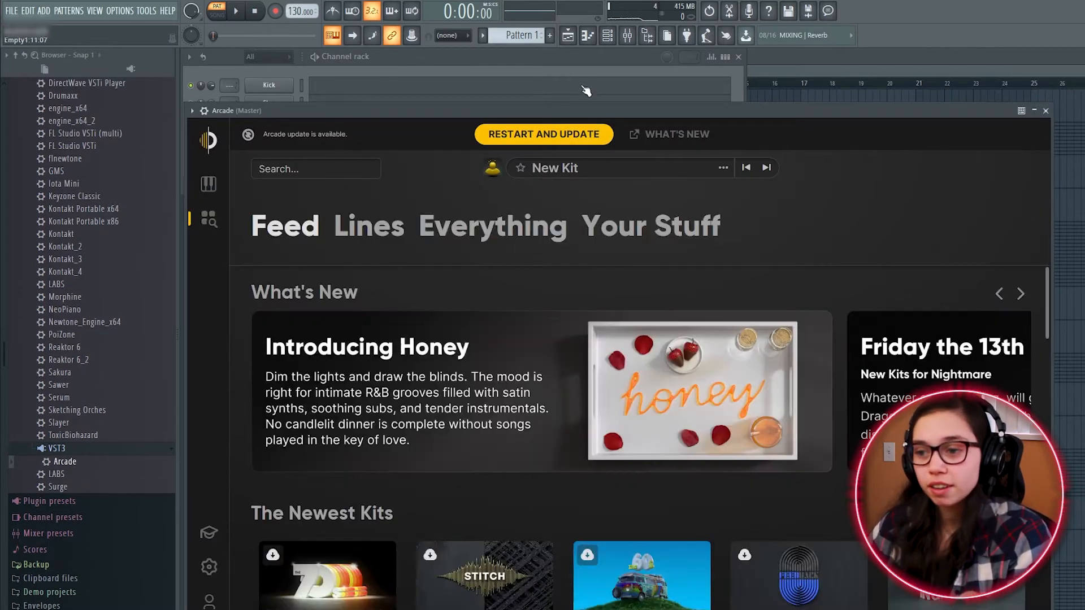
pyautogui.moveTo(585, 117); pyautogui.dragTo(603, 74)
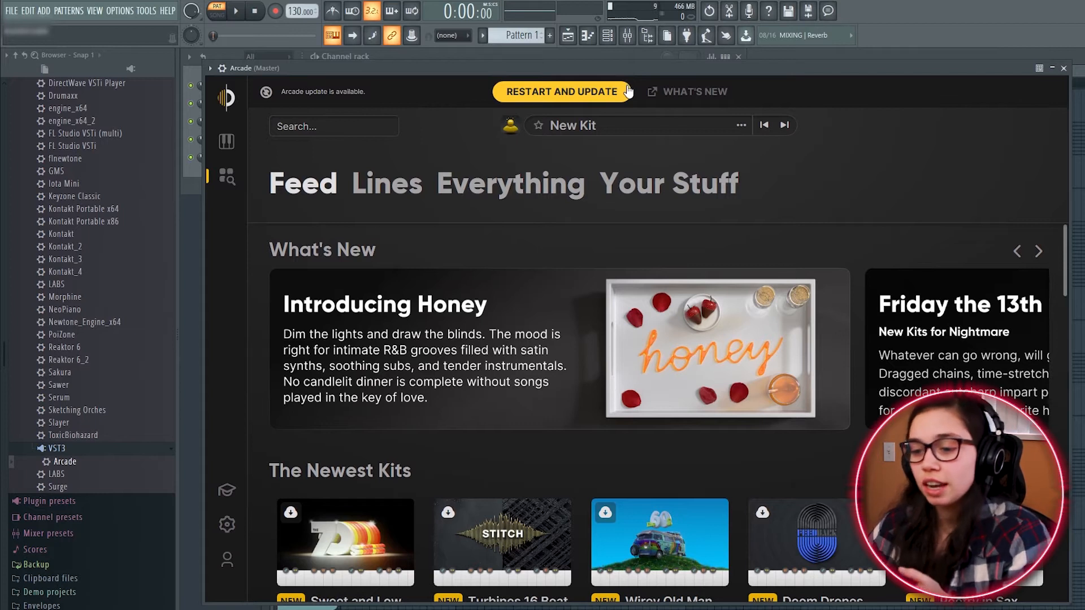
pyautogui.scroll(-3, 646, 322)
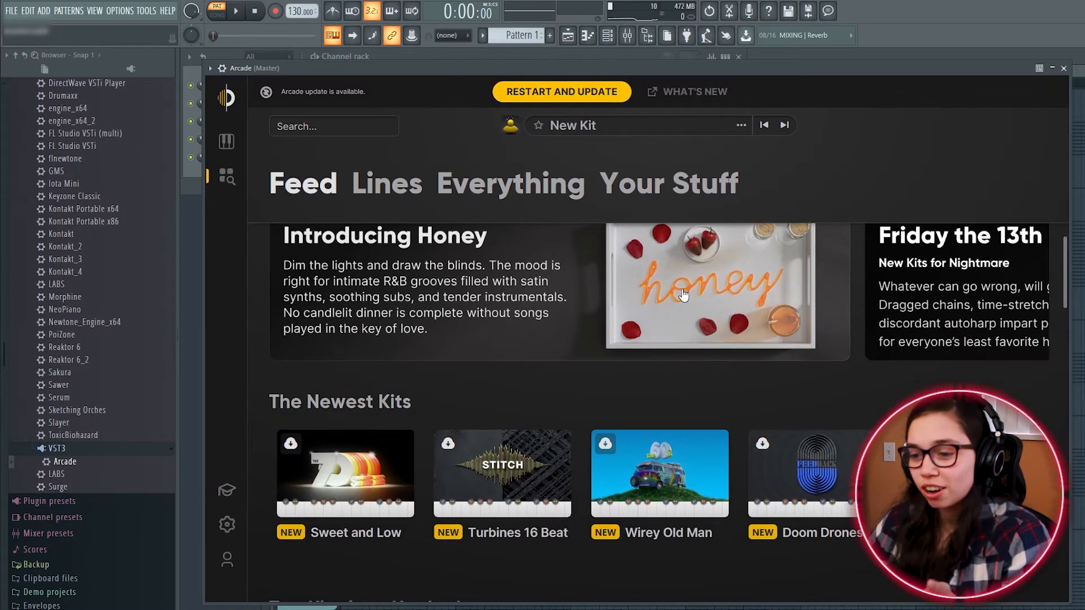
pyautogui.scroll(-3, 646, 321)
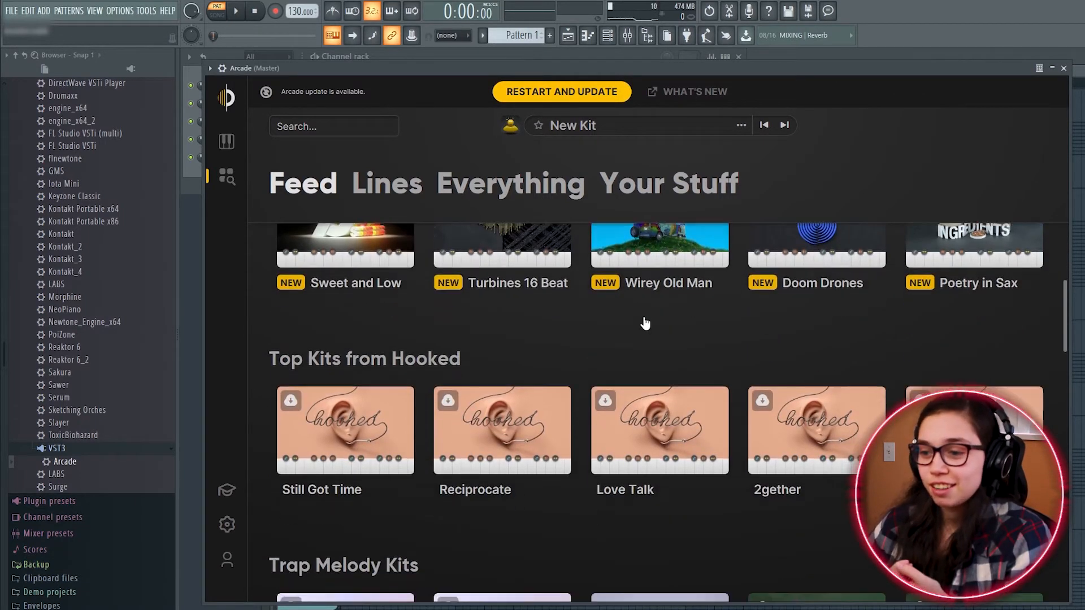
pyautogui.scroll(-1, 646, 323)
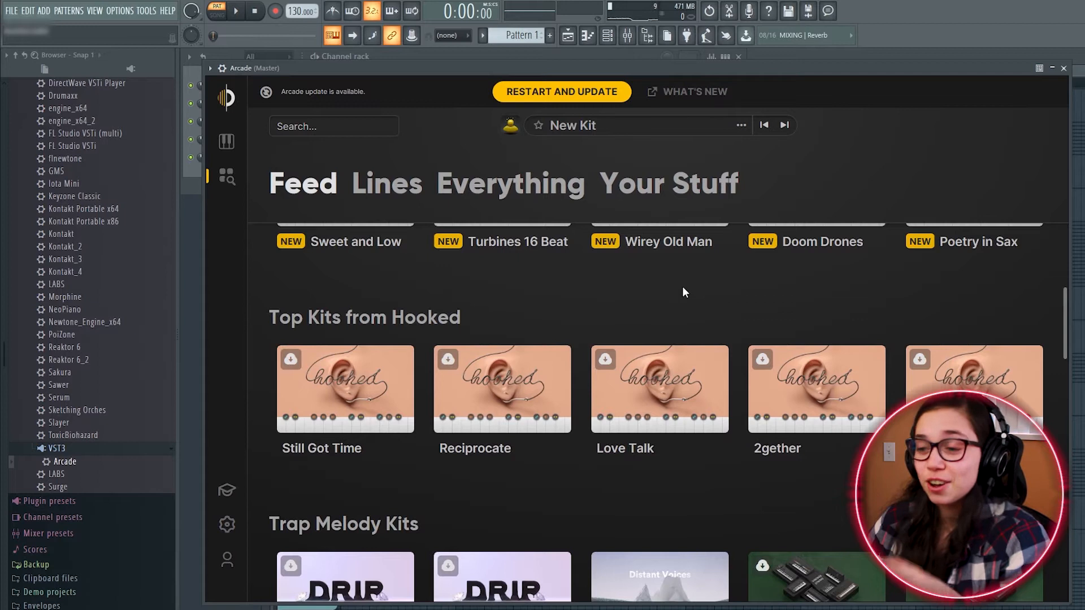
pyautogui.scroll(-8, 807, 286)
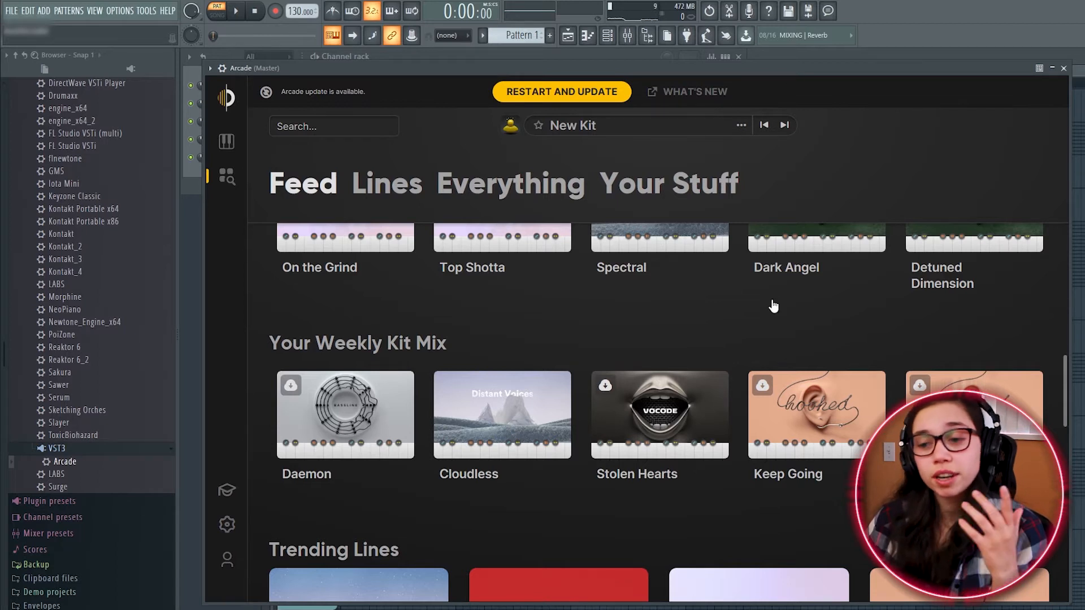
# - Load Fruity Balance into the first effect slot of the Reverb mixer track
pyautogui.moveTo(784, 232)
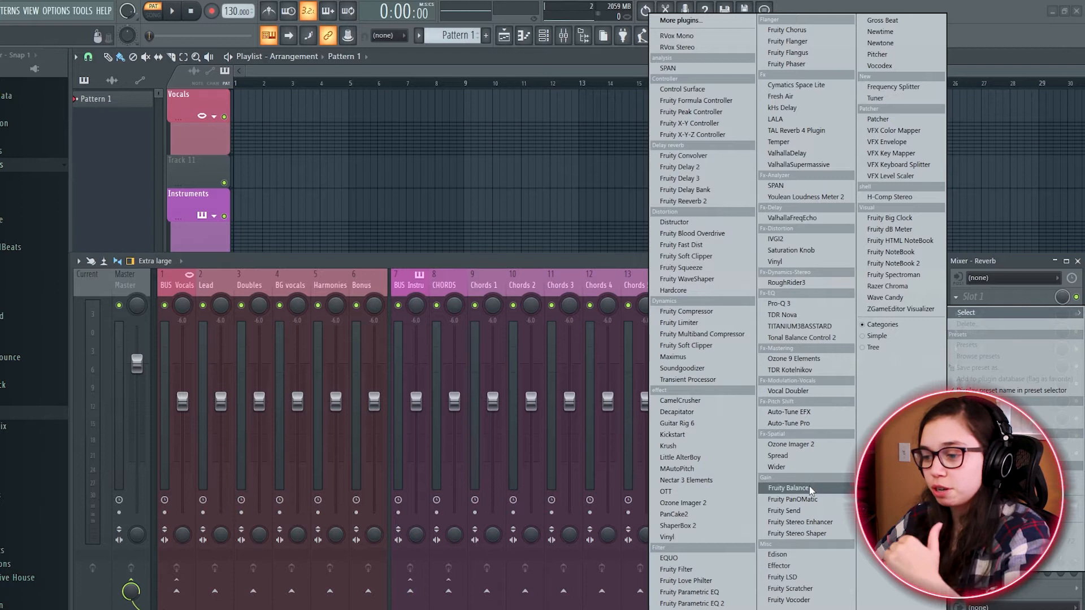
pyautogui.click(791, 488)
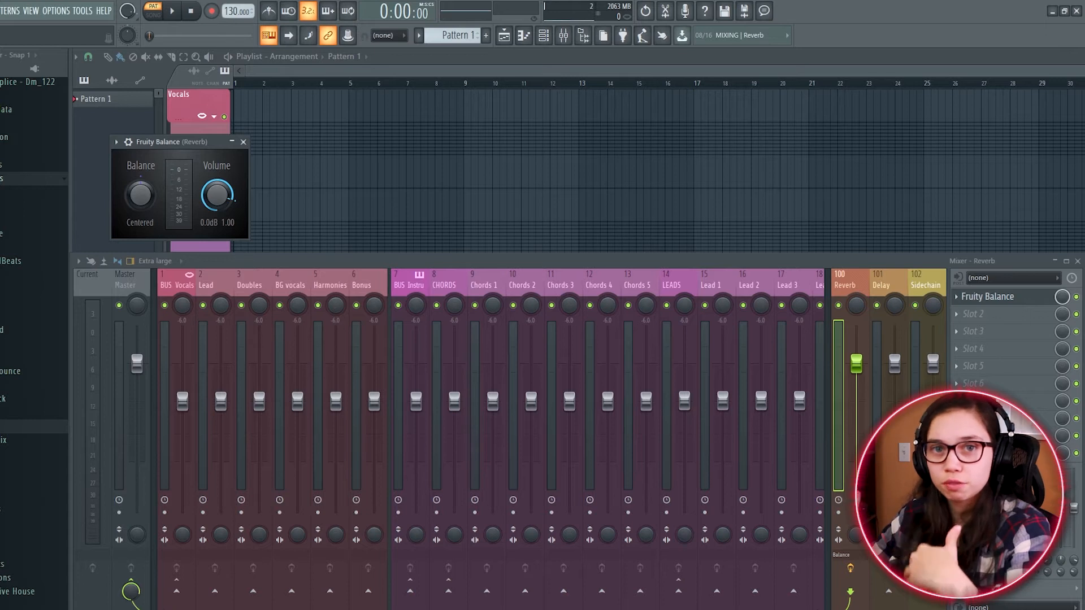
# - Load Fruity Parametric EQ 2 into the second effect slot of the Reverb mixer track and reduce the mixer's height
pyautogui.click(972, 314)
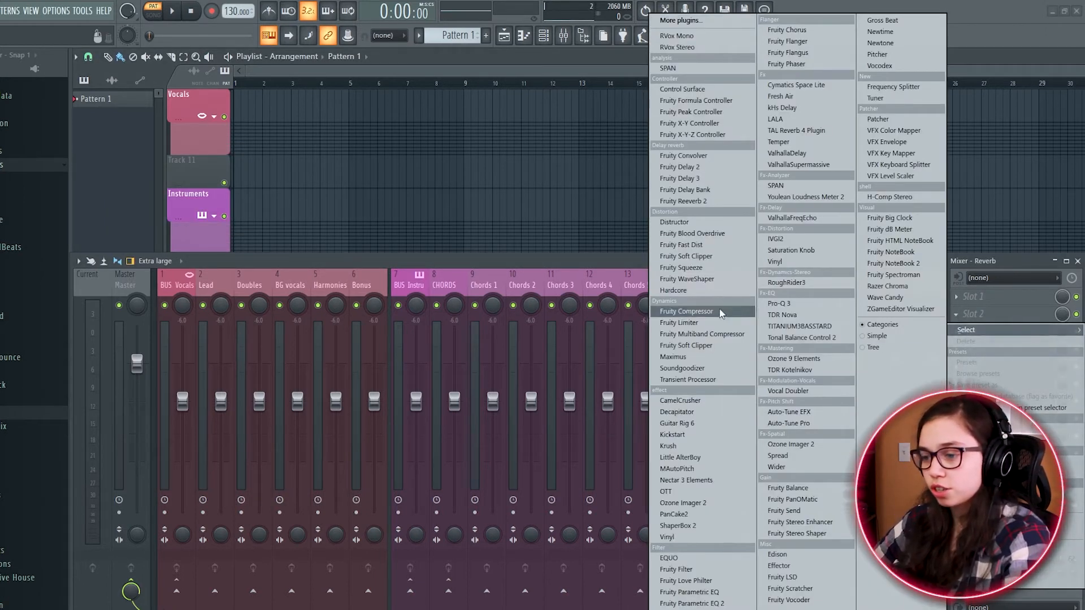
pyautogui.click(729, 603)
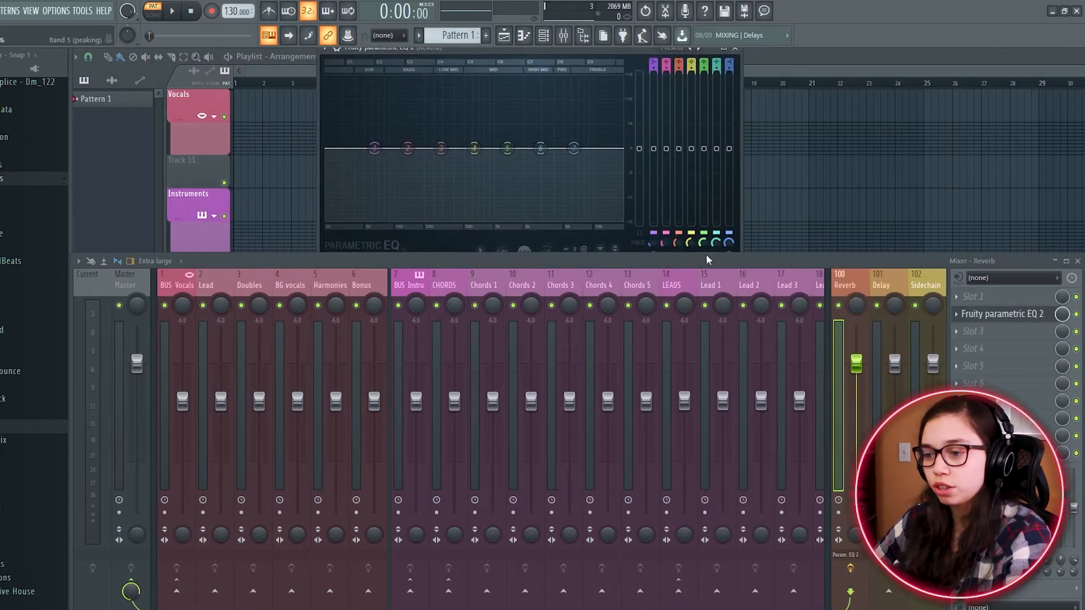
pyautogui.moveTo(702, 254); pyautogui.dragTo(702, 324)
# - Add the TDR Nova equalizer as an effect on the Reverb mixer track
pyautogui.click(972, 361)
pyautogui.moveTo(965, 353)
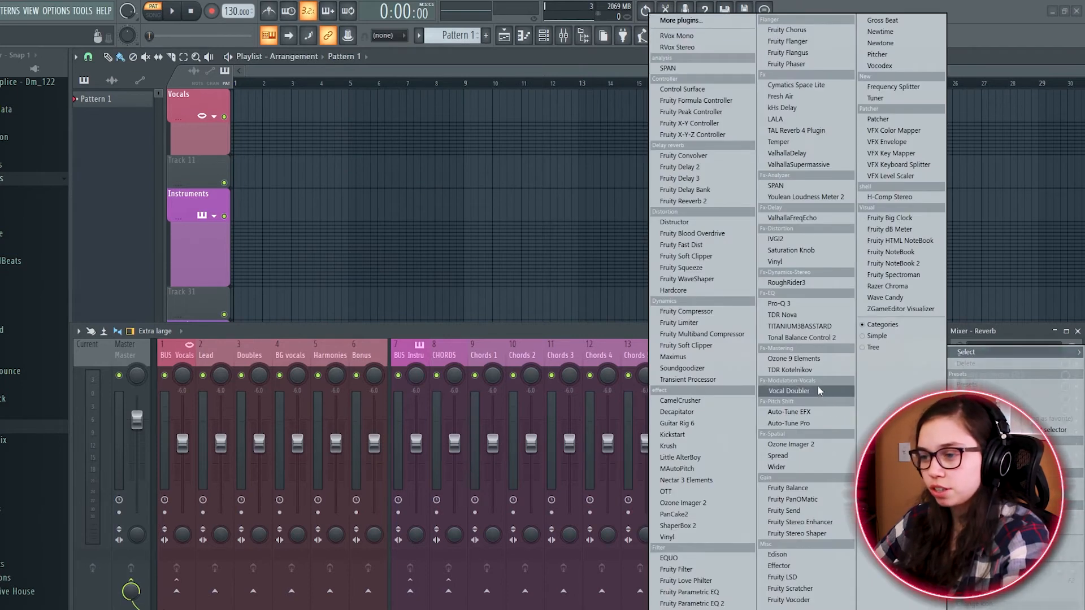
pyautogui.click(794, 316)
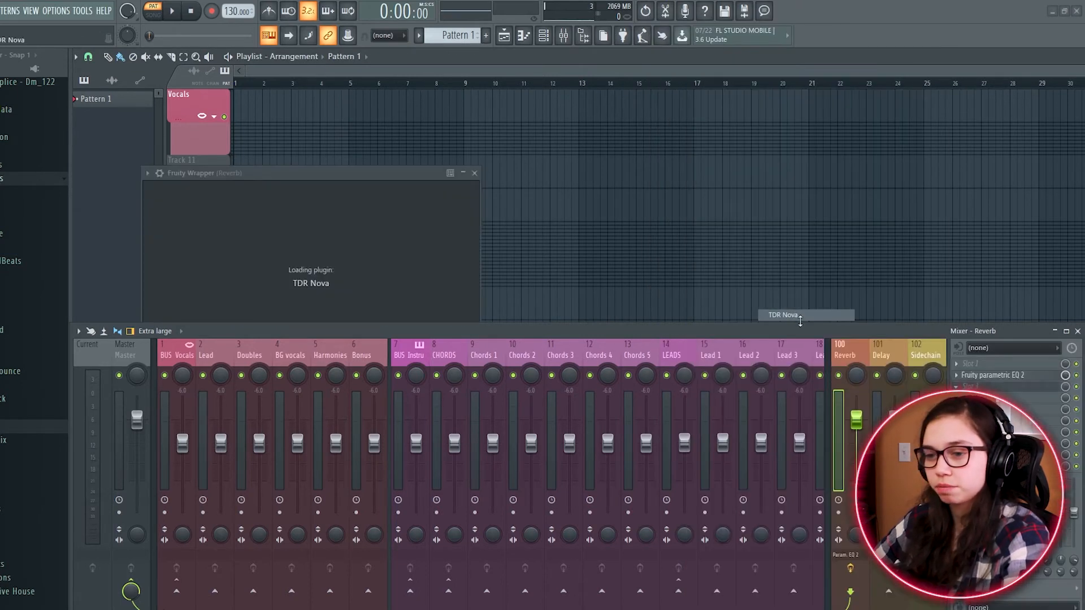
# - Reposition the TDR Nova window and load Ozone 9 Elements into the next effect slot of the Reverb mixer track
pyautogui.moveTo(449, 174); pyautogui.dragTo(543, 42)
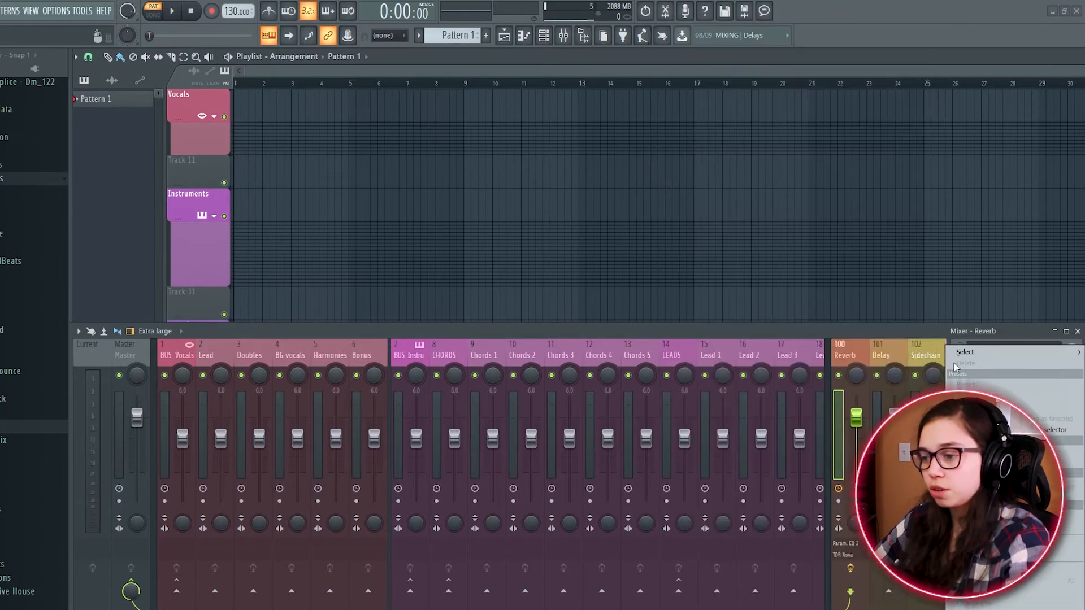
pyautogui.moveTo(959, 355)
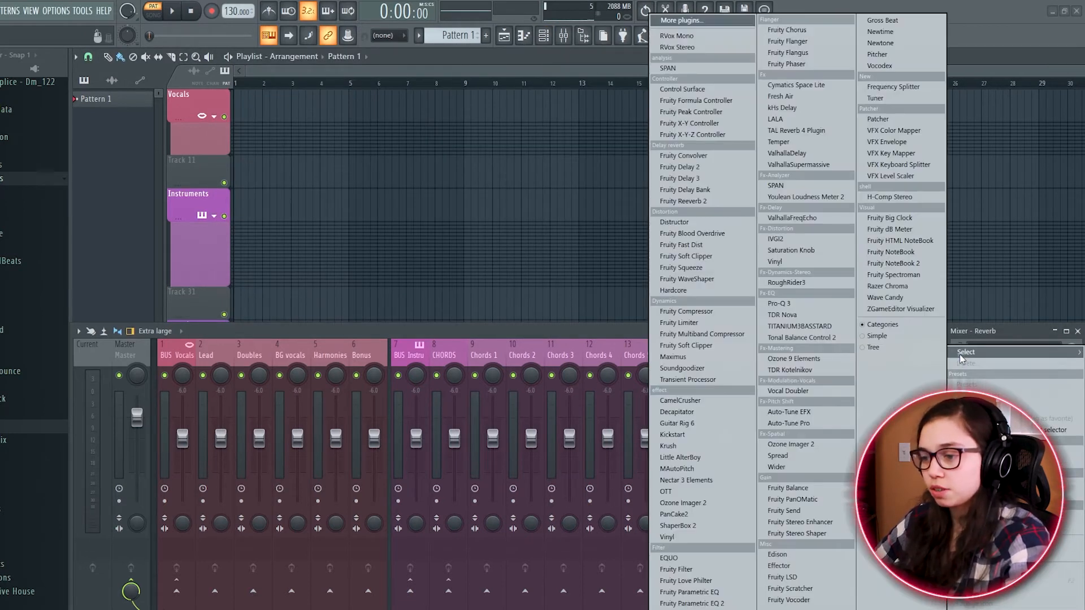
pyautogui.click(815, 359)
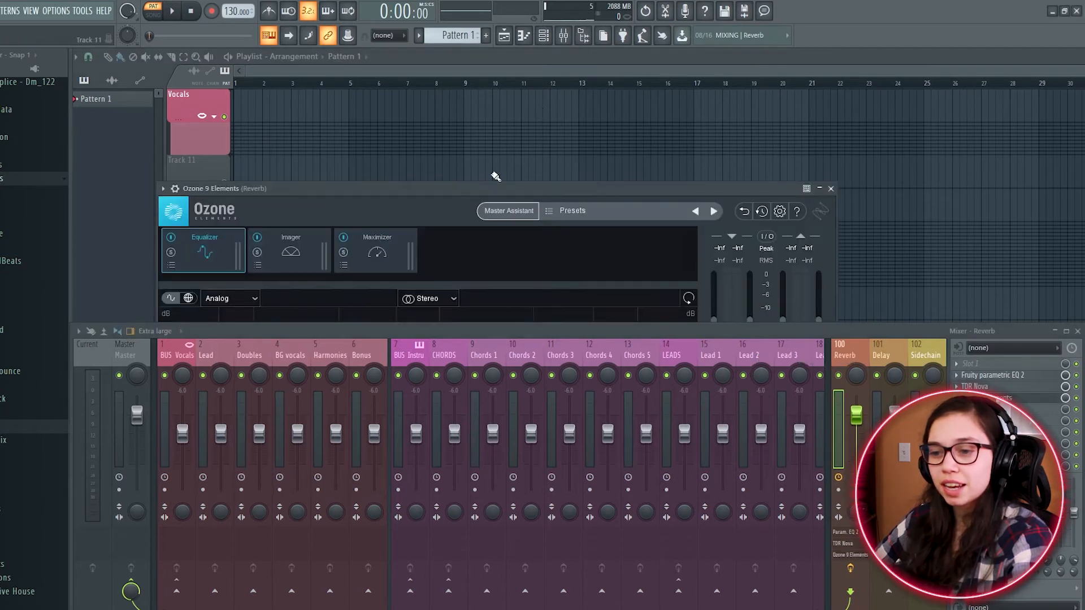
# - Set the Ozone 9 Elements equalizer to Left/Right mode and toggle the Imager and Maximizer modules
pyautogui.click(553, 159)
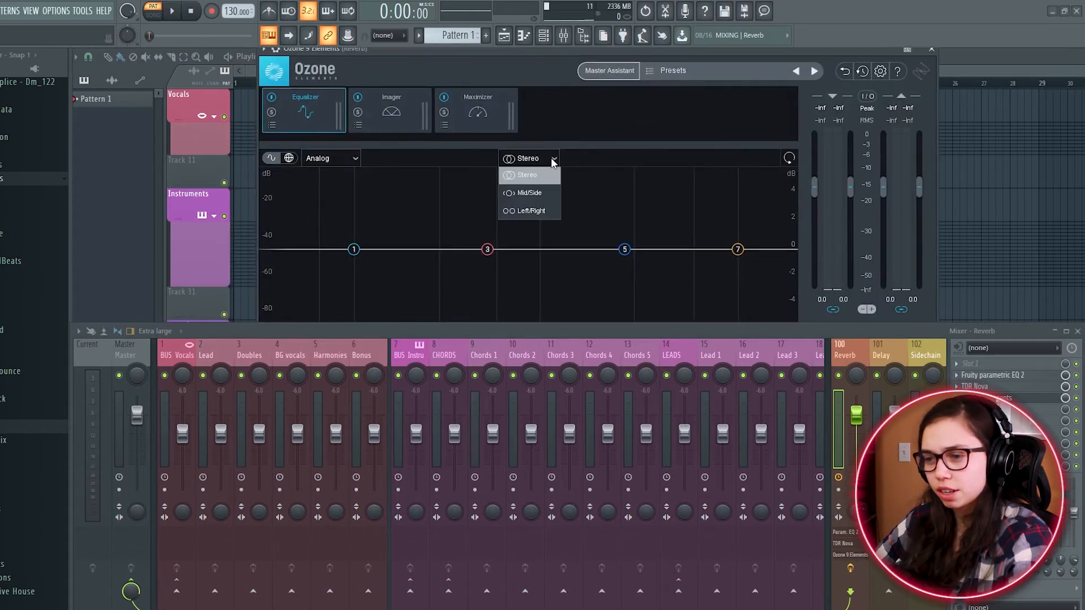
pyautogui.click(540, 214)
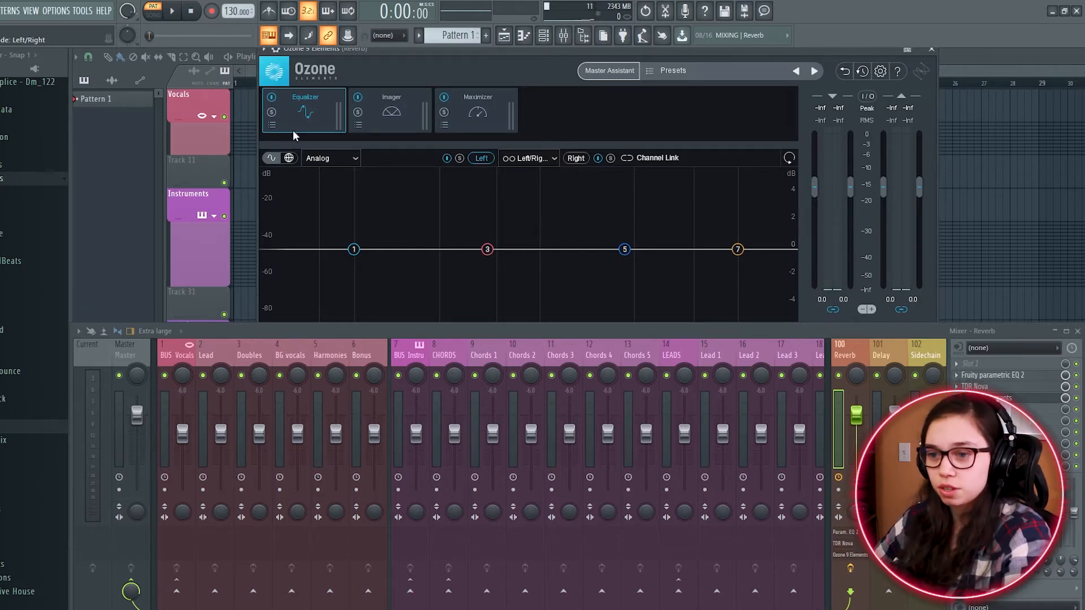
pyautogui.click(358, 96)
pyautogui.click(444, 98)
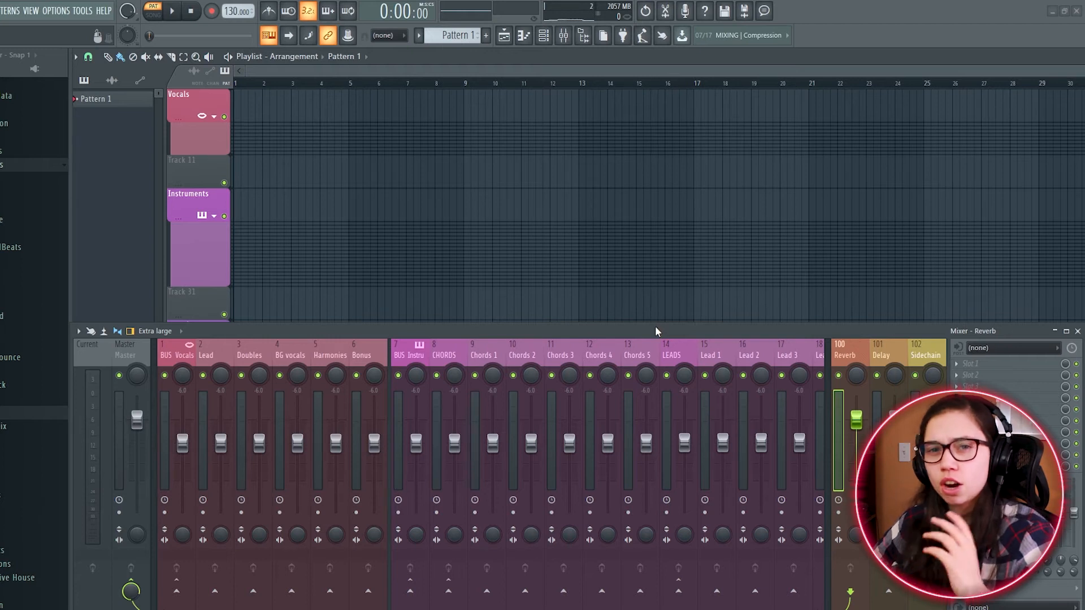
# - Load CamelCrusher, Guitar Rig 6, Fresh Air and Temper into the Reverb mixer track's effect slots
pyautogui.click(969, 363)
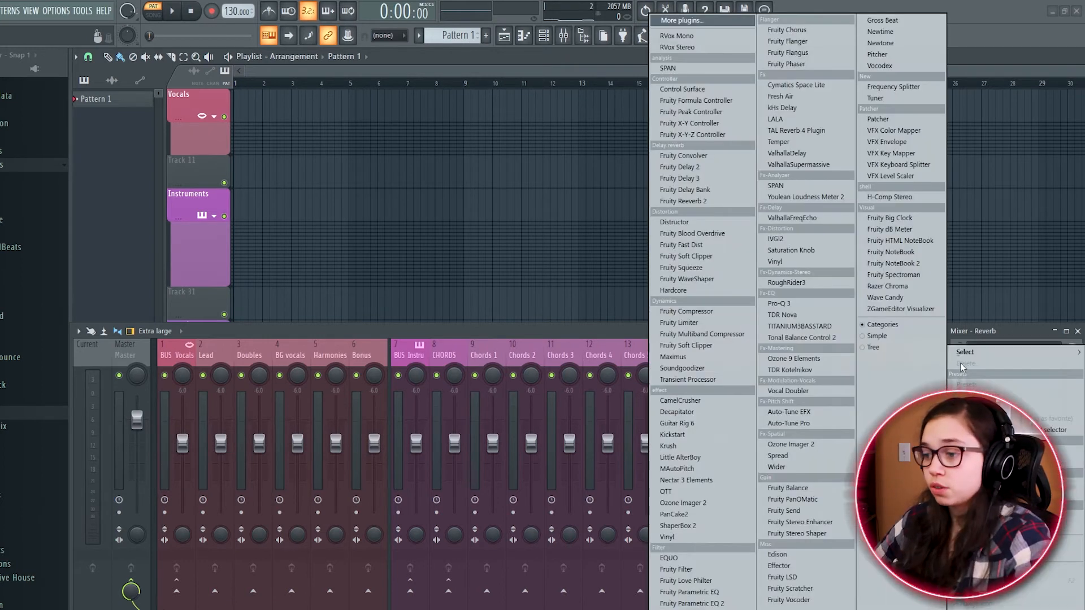
pyautogui.click(680, 400)
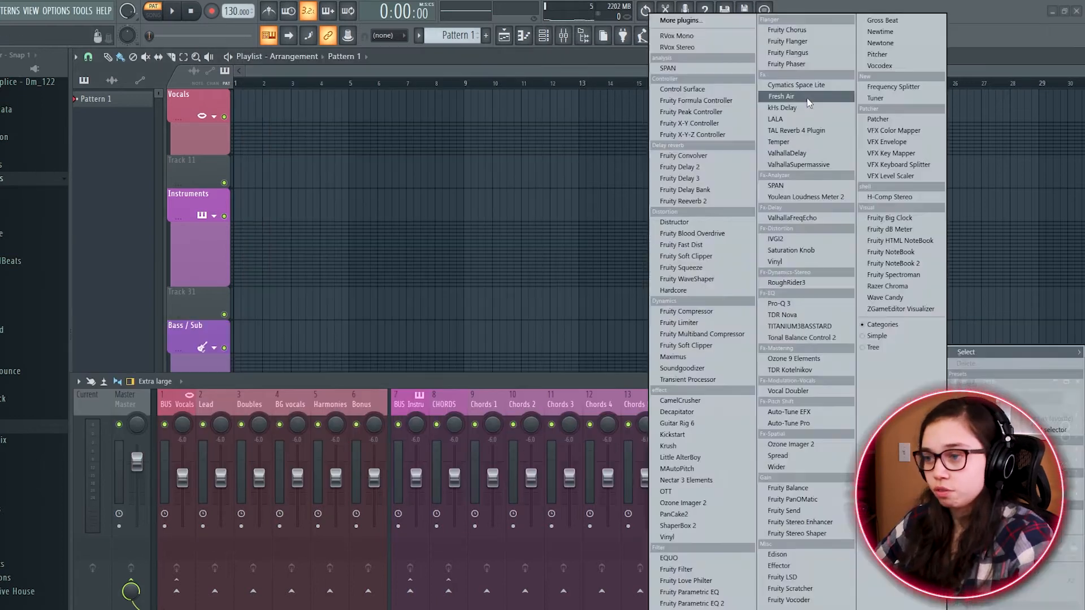
pyautogui.click(810, 97)
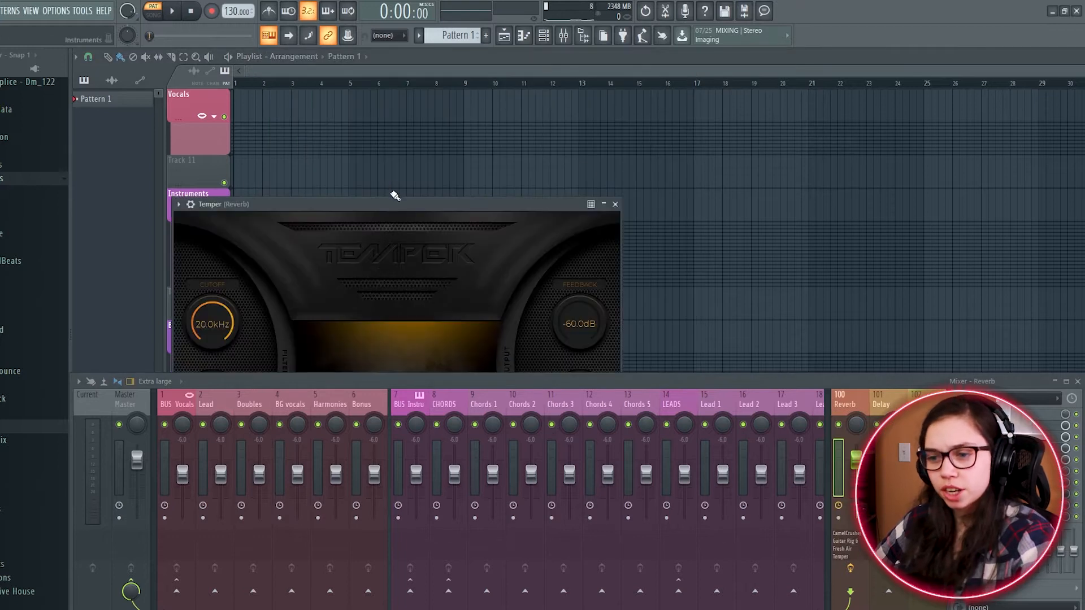
pyautogui.moveTo(395, 196); pyautogui.dragTo(503, 70)
pyautogui.click(715, 74)
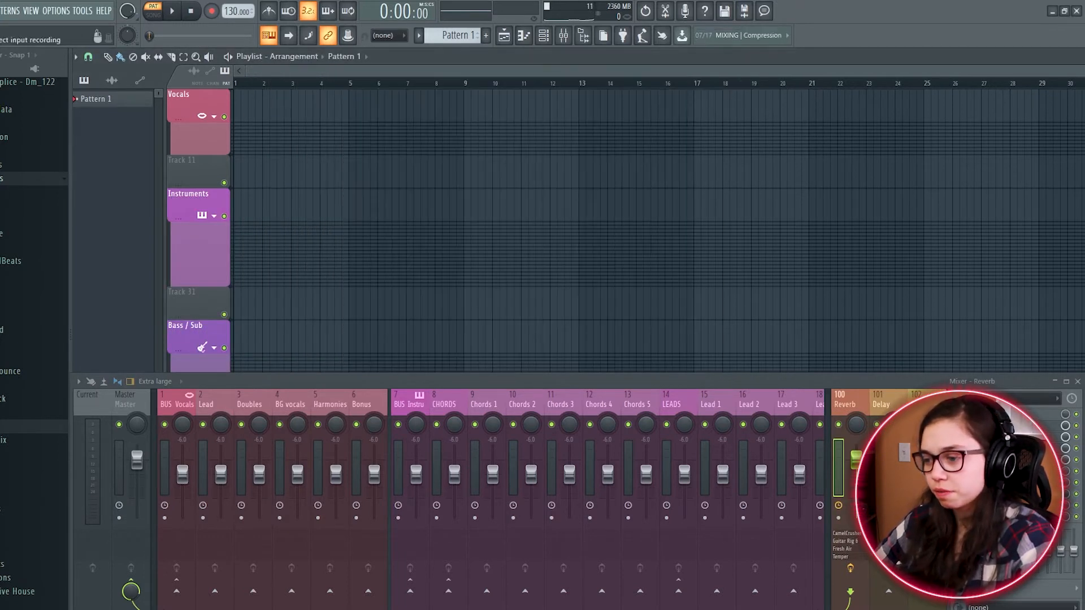
# - Add Saturation Knob as the fifth effect on the Reverb track, move its window into clear view and close it
pyautogui.click(955, 459)
pyautogui.click(800, 250)
pyautogui.moveTo(345, 199); pyautogui.dragTo(542, 90)
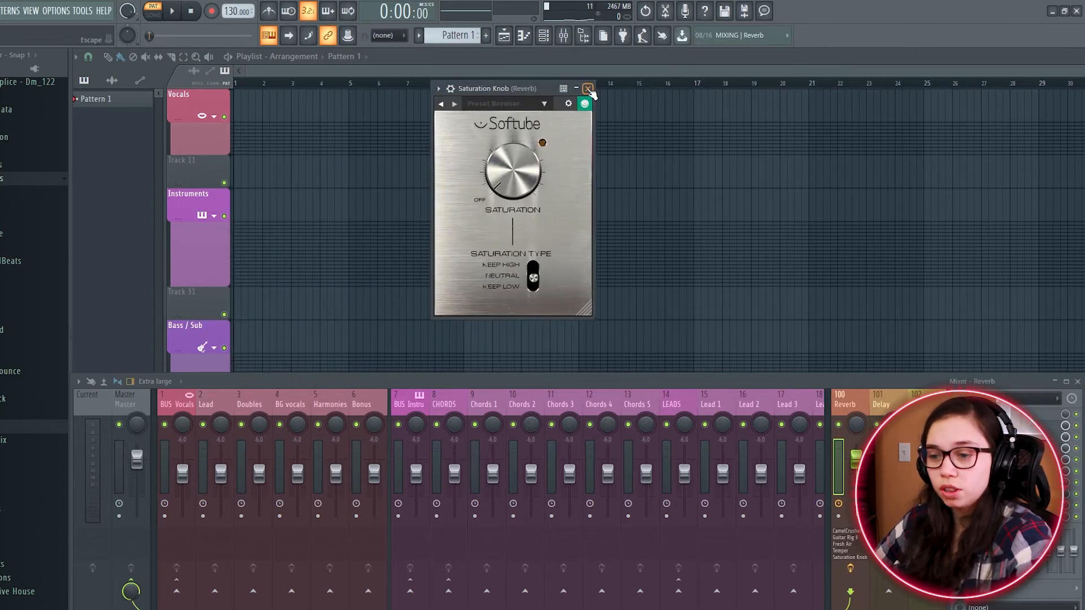
pyautogui.click(588, 88)
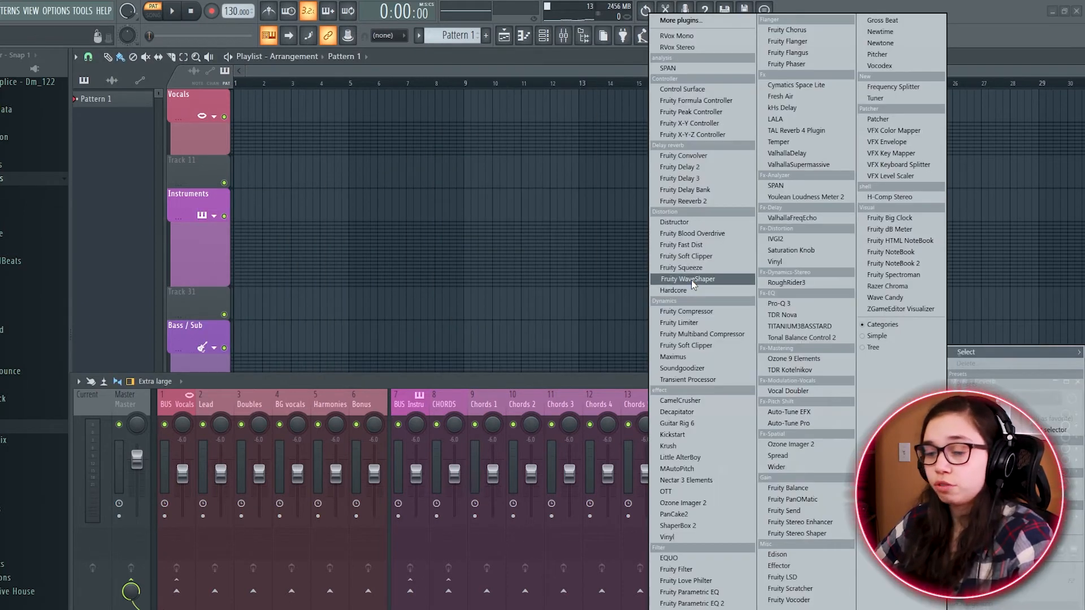
# - Load Fruity WaveShaper and Decapitator as further distortion effects on the Reverb mixer track
pyautogui.click(692, 281)
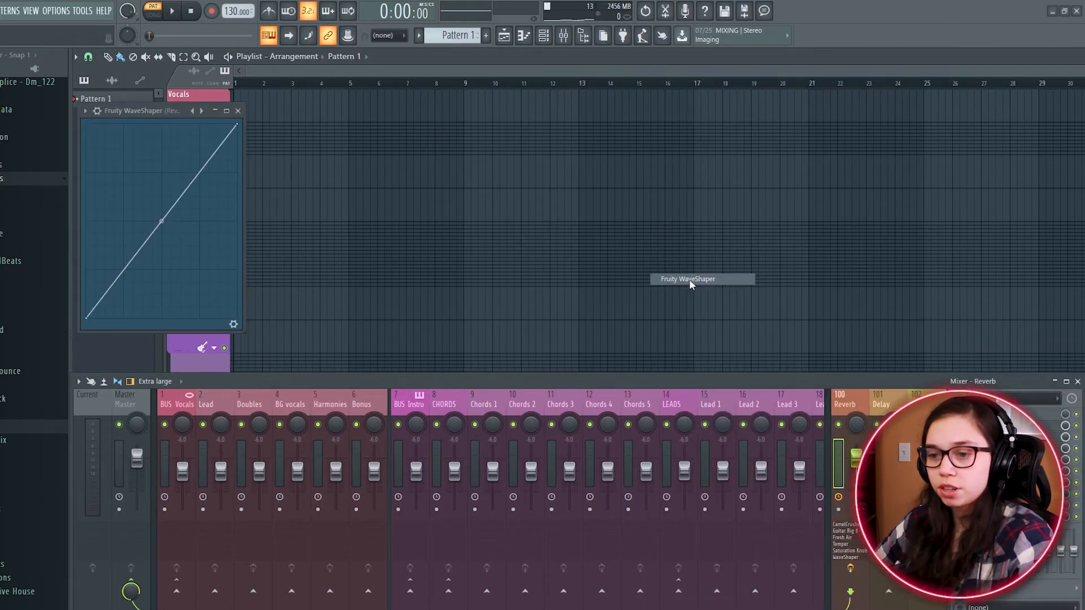
pyautogui.moveTo(172, 110); pyautogui.dragTo(469, 110)
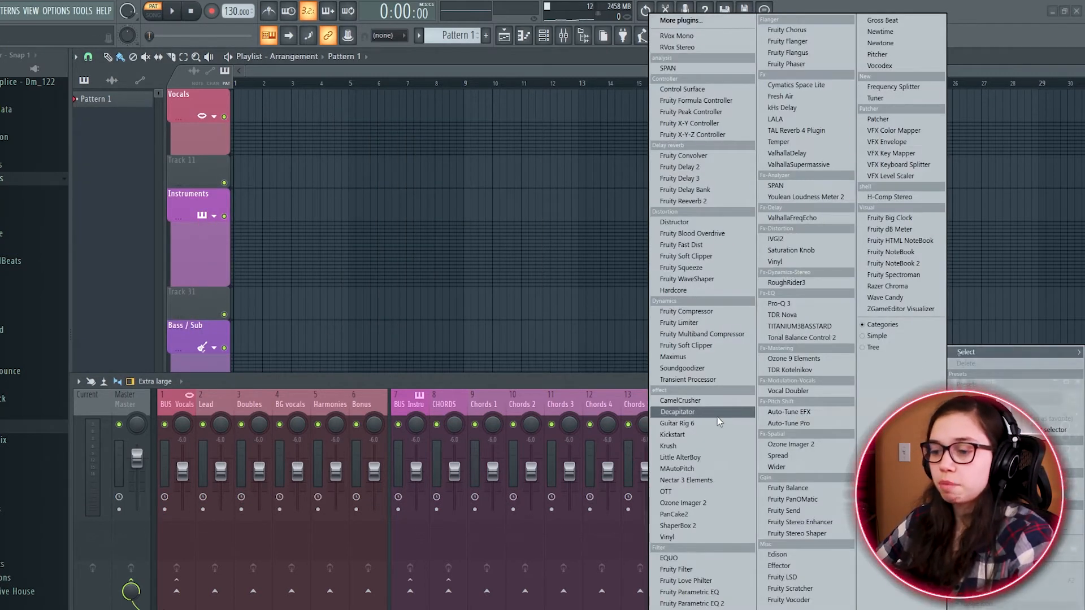
pyautogui.click(717, 416)
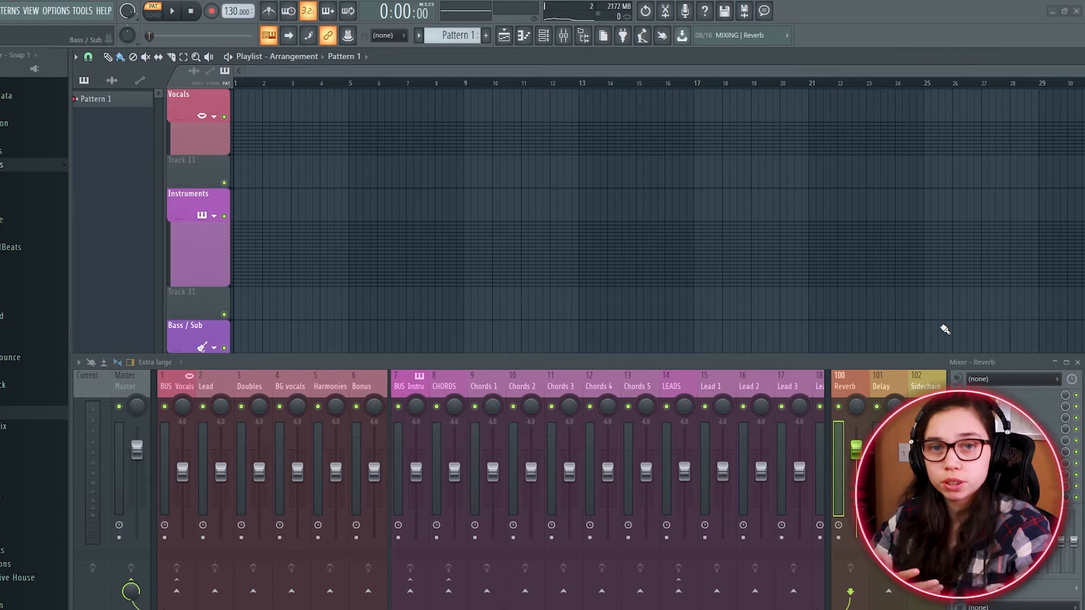
# - Load Fruity Compressor and RoughRider3 into the first two effect slots of the Reverb mixer track
pyautogui.click(959, 396)
pyautogui.moveTo(965, 352)
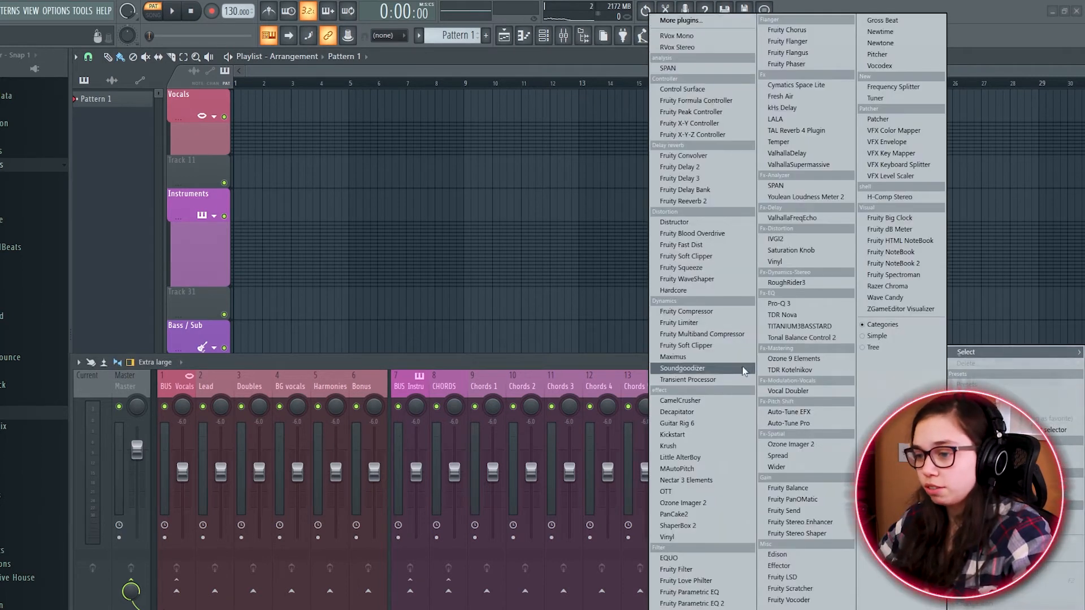
pyautogui.click(710, 313)
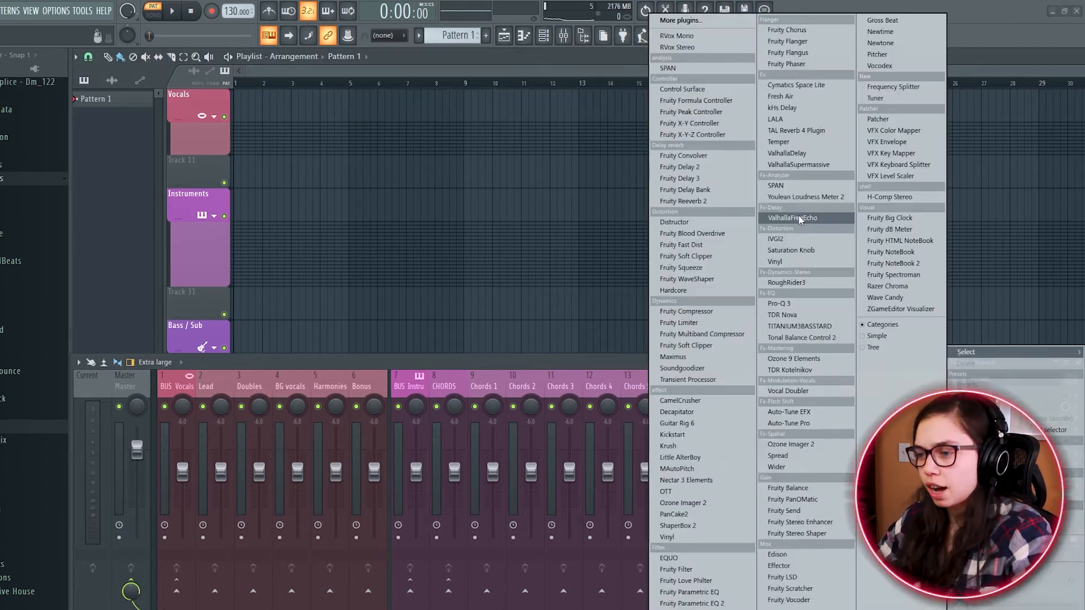
pyautogui.click(808, 283)
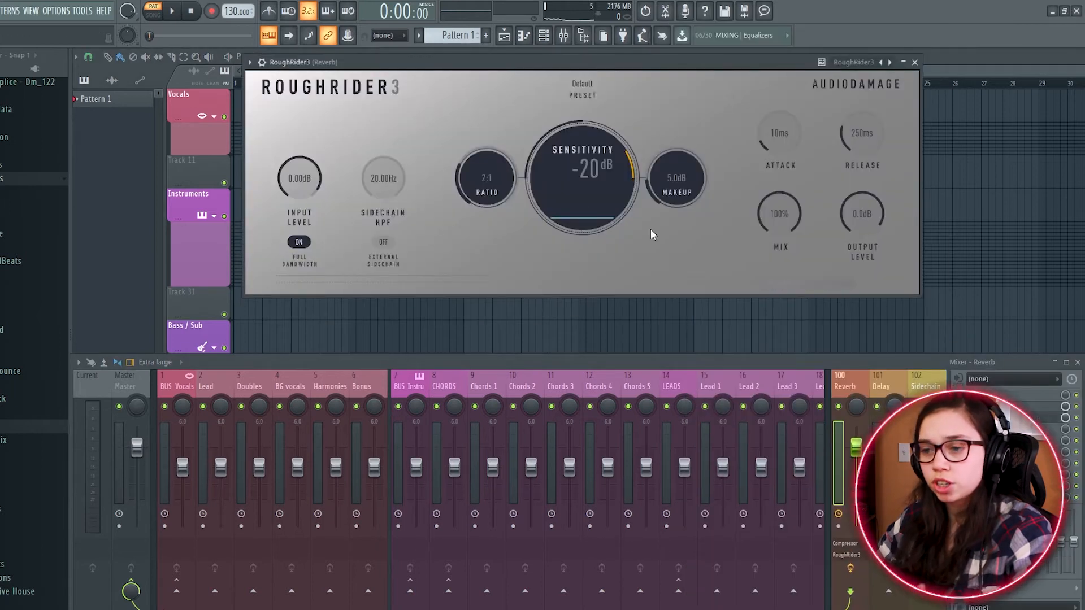
# - Add the TDR Kotelnikov and OTT compressors after RoughRider3 on the Reverb mixer track
pyautogui.moveTo(965, 352)
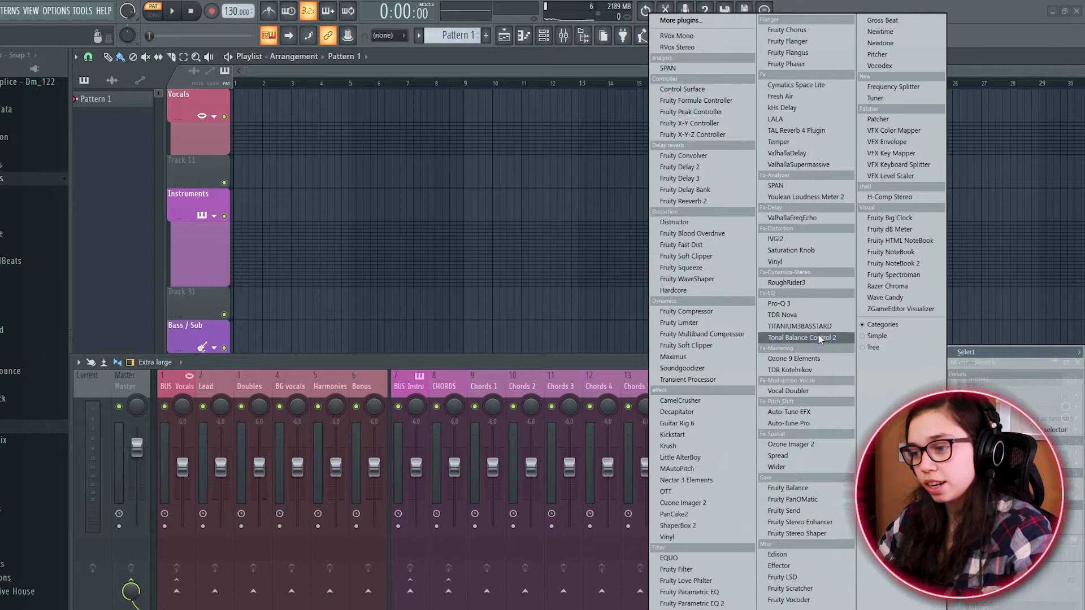
pyautogui.click(816, 370)
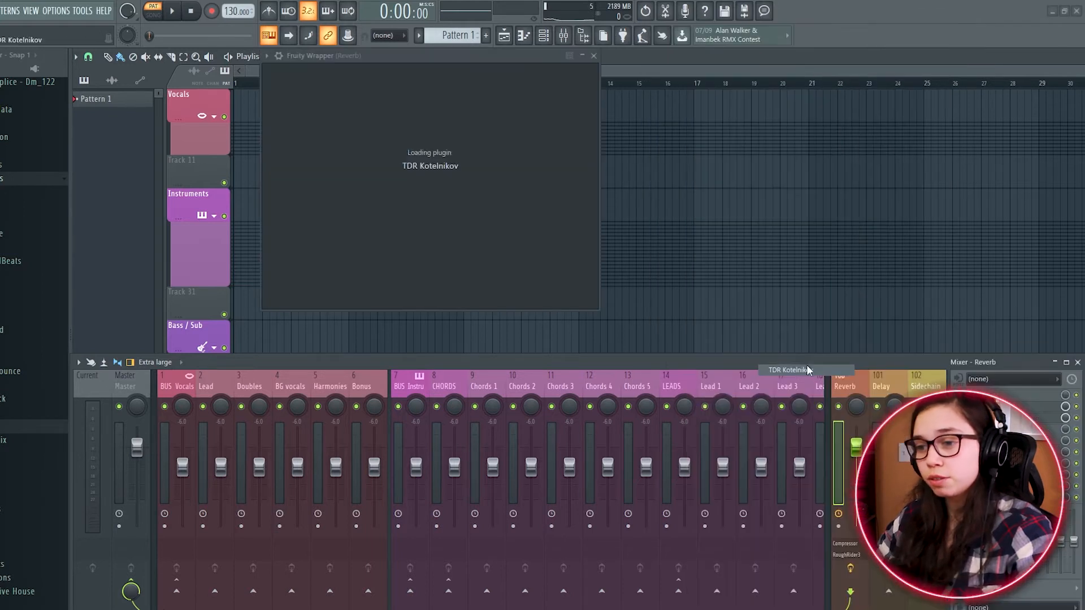
pyautogui.moveTo(462, 59); pyautogui.dragTo(483, 91)
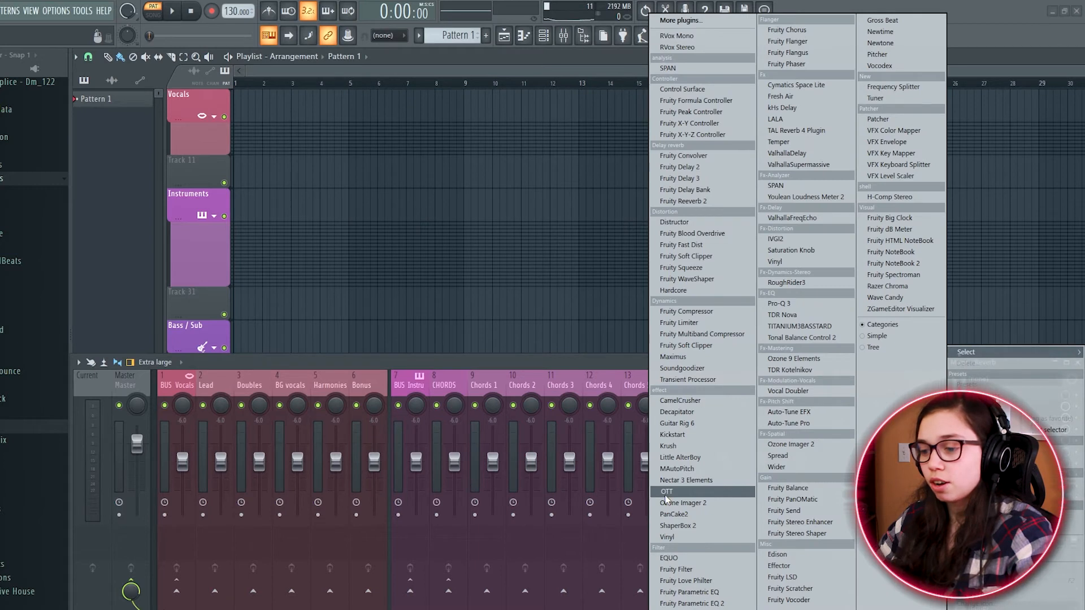
pyautogui.click(656, 492)
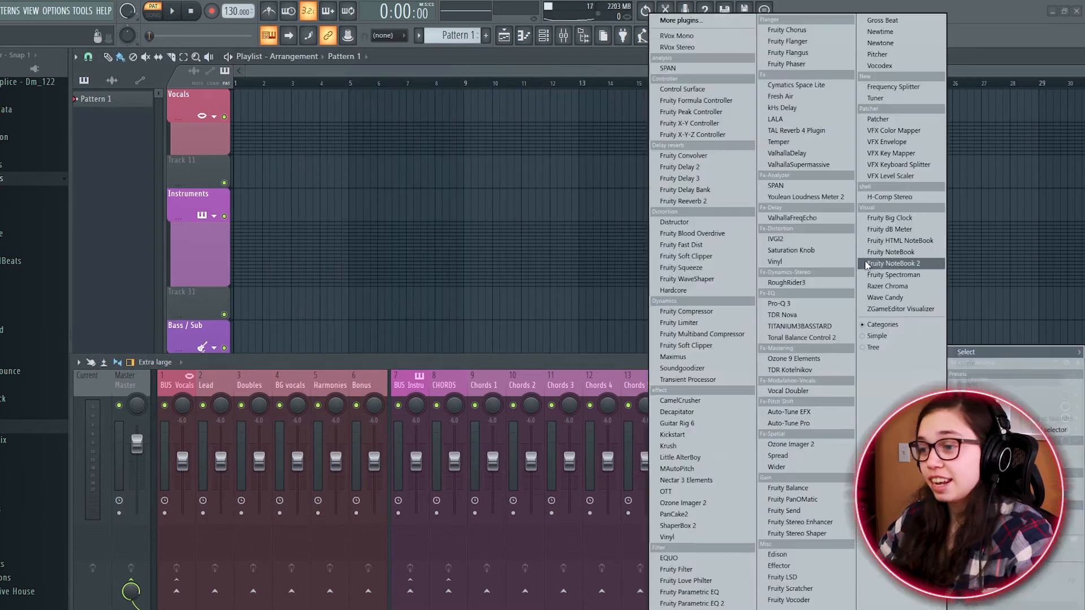
# - Load H-Comp Stereo in the slot after OTT on the Reverb track, reposition its window and close it
pyautogui.click(890, 197)
pyautogui.moveTo(554, 89); pyautogui.dragTo(500, 71)
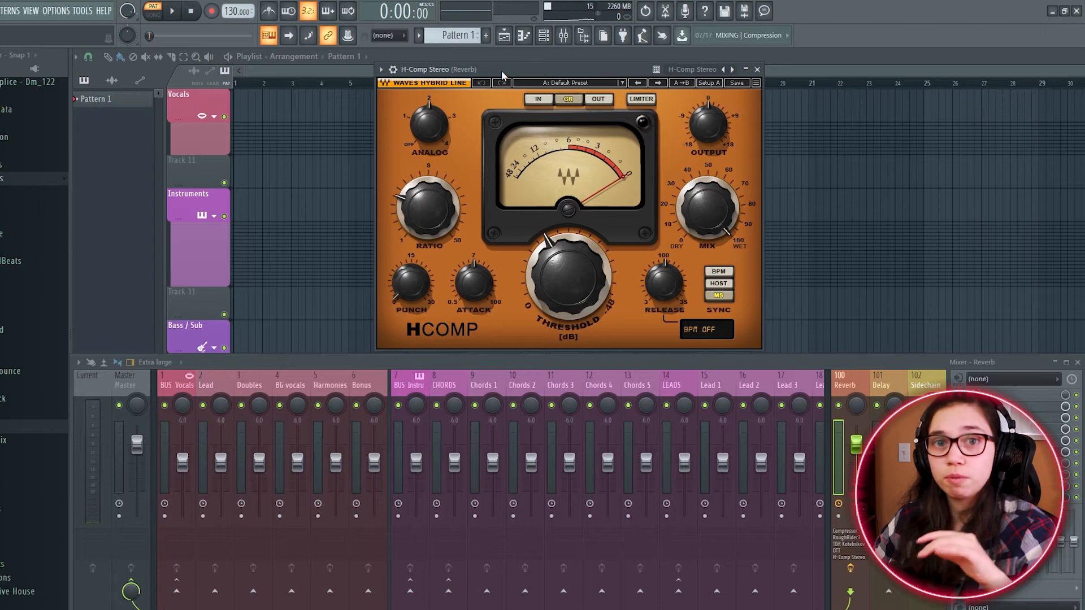
pyautogui.moveTo(516, 72); pyautogui.dragTo(519, 72)
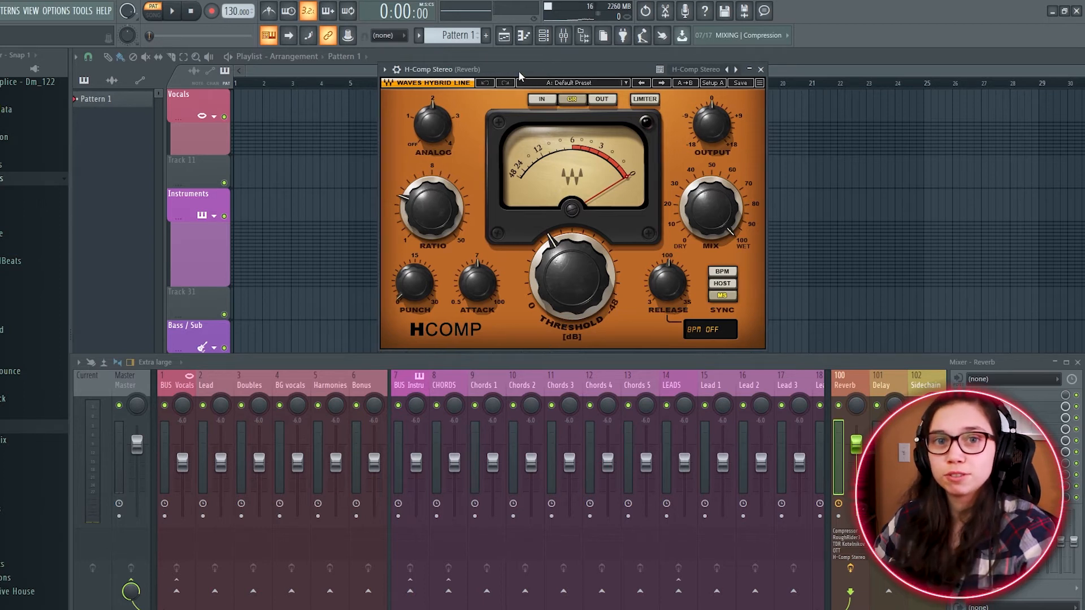
pyautogui.press('Escape')
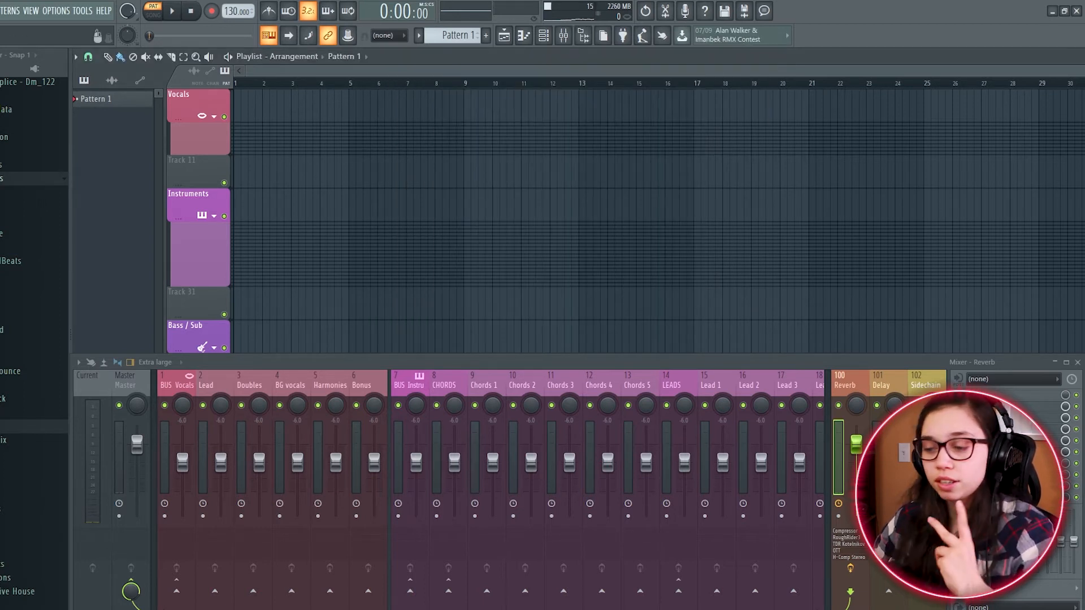
# - Add RVox Stereo and LALA as the next effects on the Reverb track, then close the LALA window
pyautogui.click(958, 451)
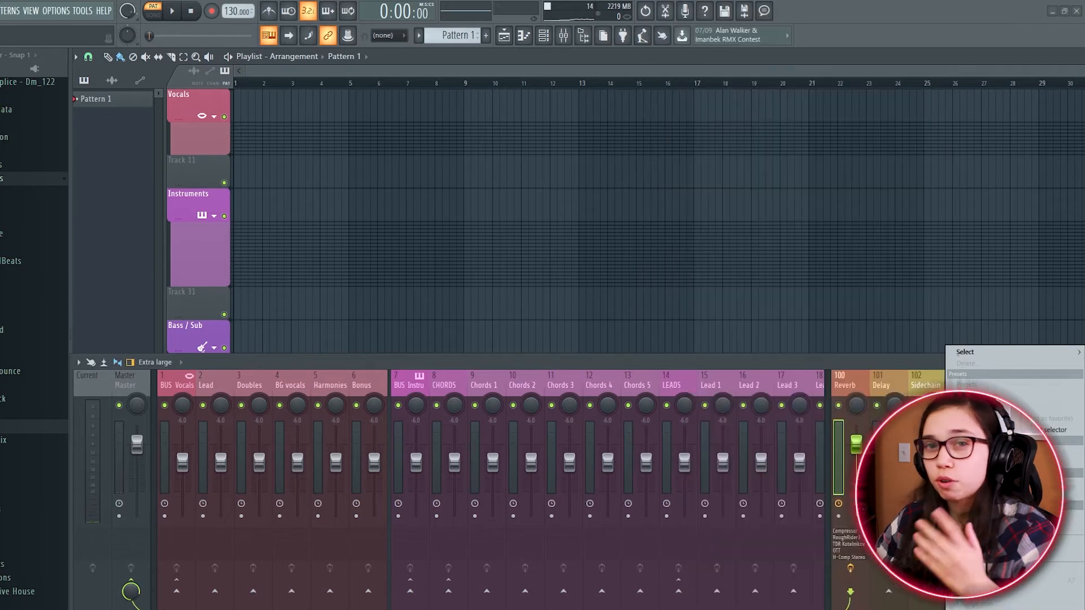
pyautogui.moveTo(988, 352)
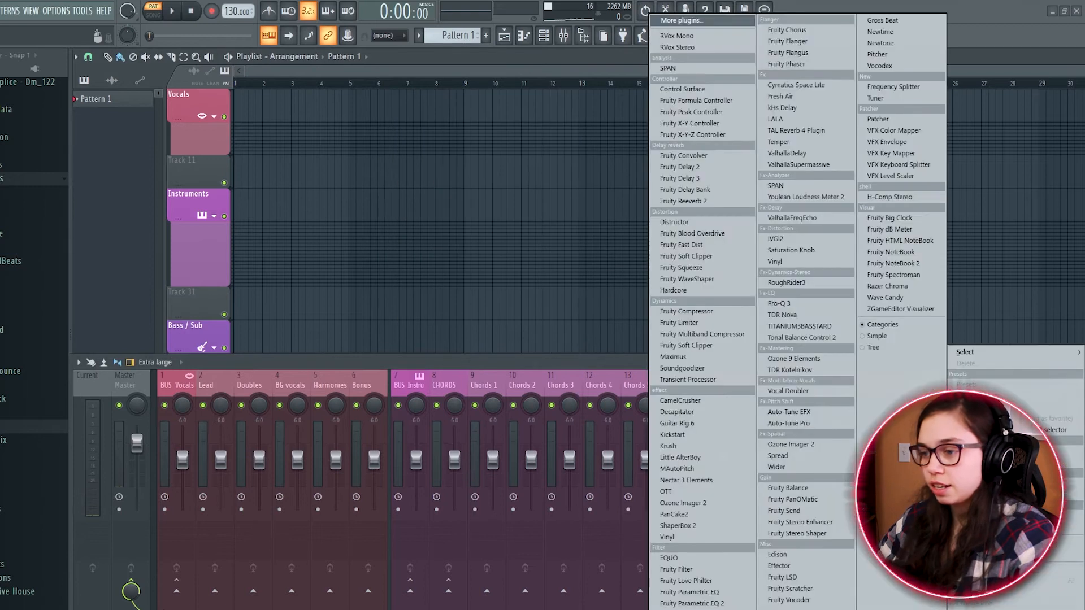
pyautogui.click(775, 118)
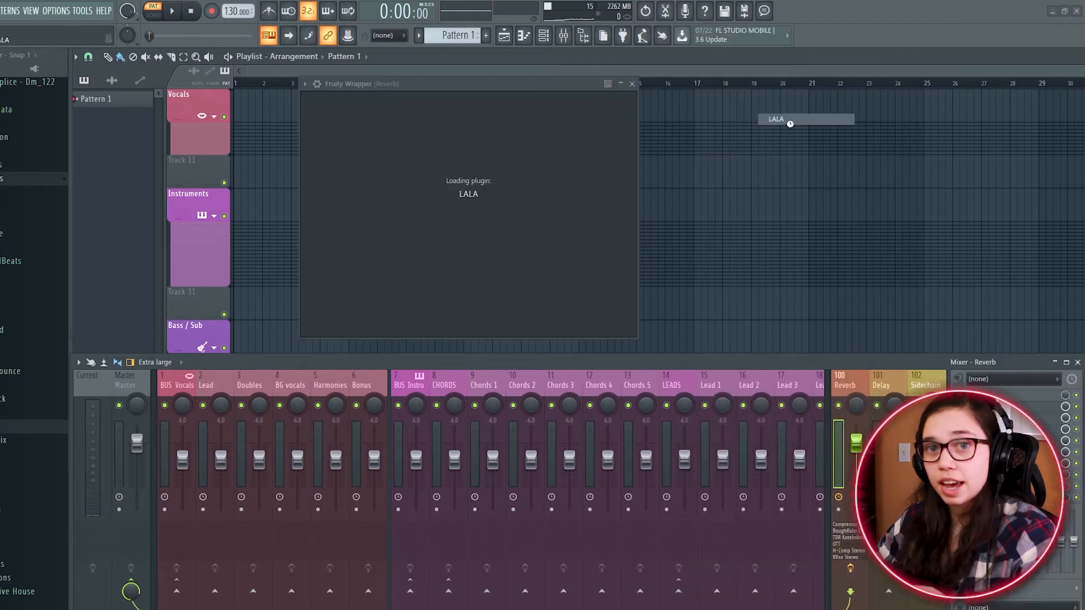
pyautogui.moveTo(536, 84); pyautogui.dragTo(467, 101)
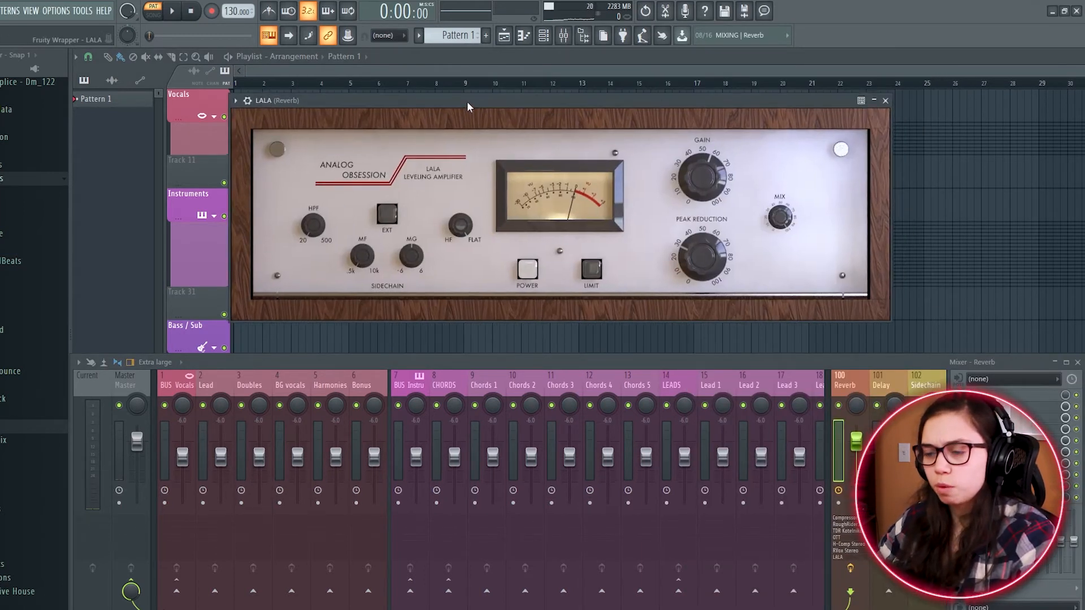
pyautogui.click(885, 101)
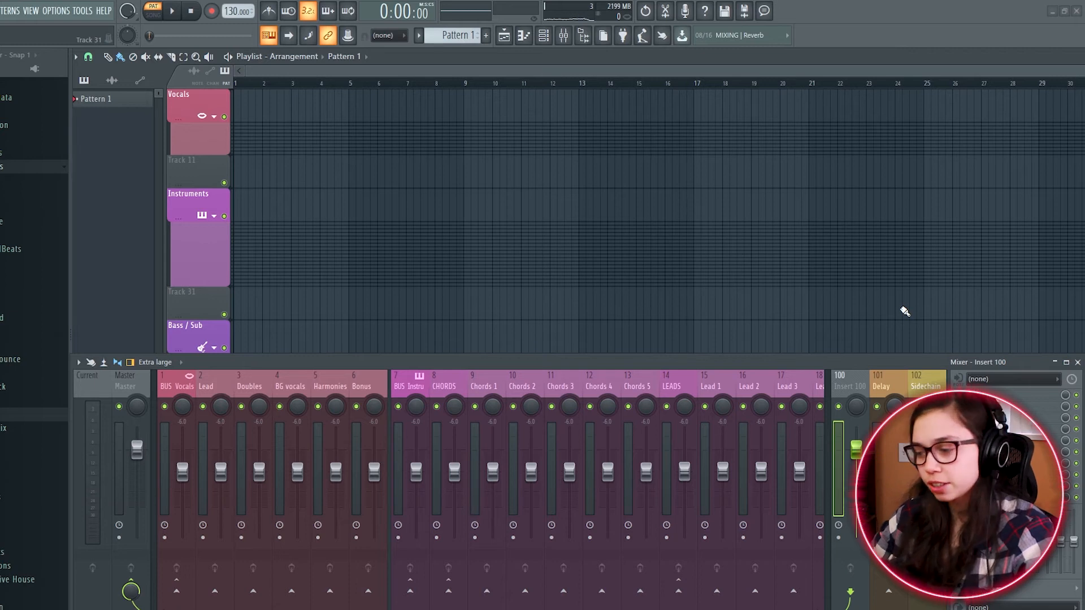
# - Load Little AlterBoy, Krush and Vocal Doubler into the effect slots of mixer track Insert 100
pyautogui.click(959, 395)
pyautogui.moveTo(970, 353)
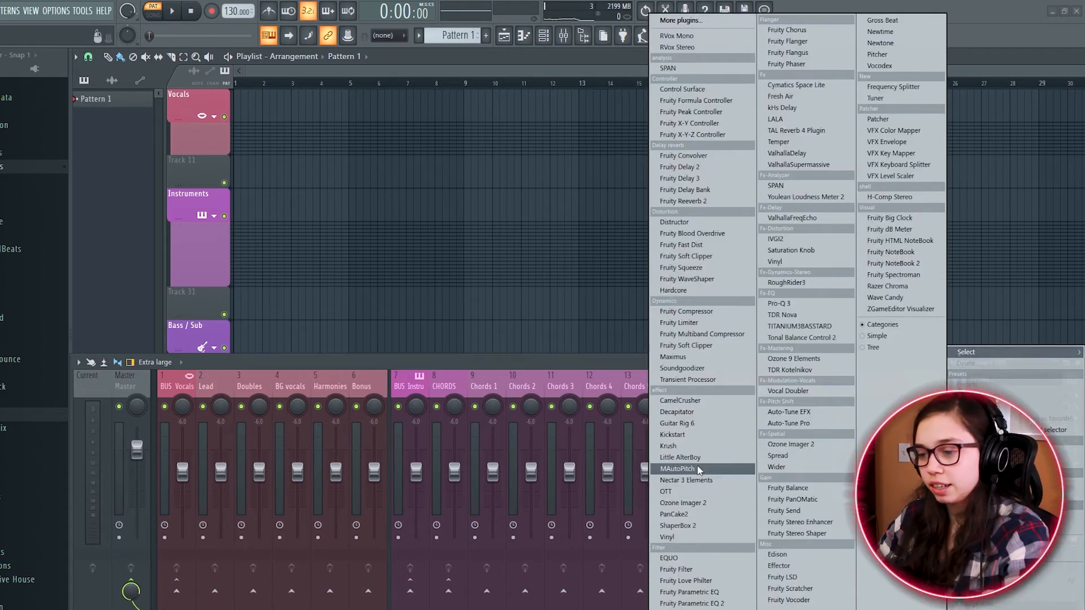
pyautogui.click(681, 457)
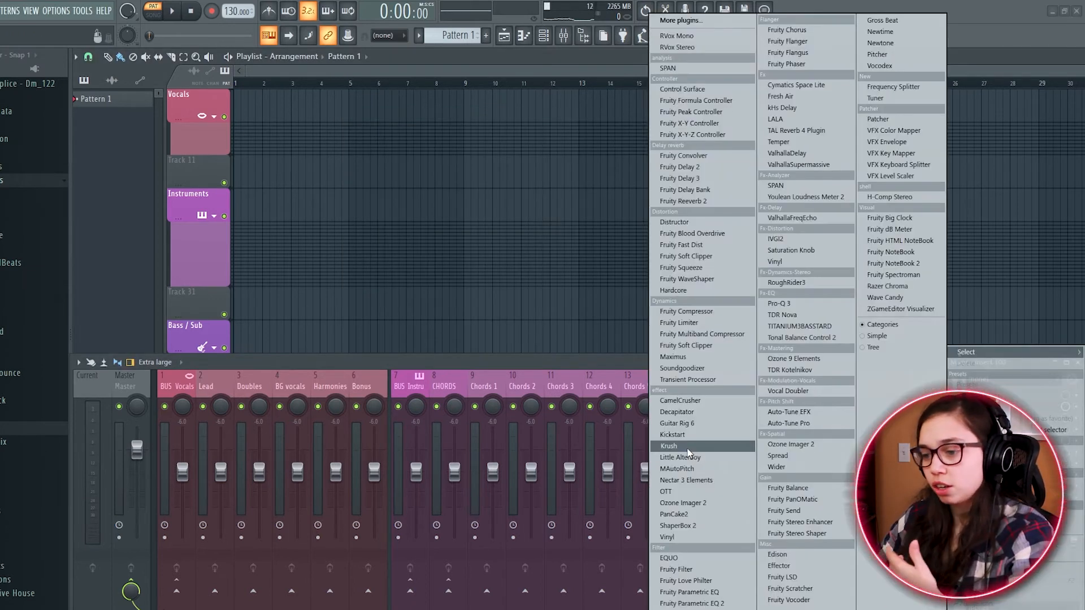
pyautogui.click(684, 446)
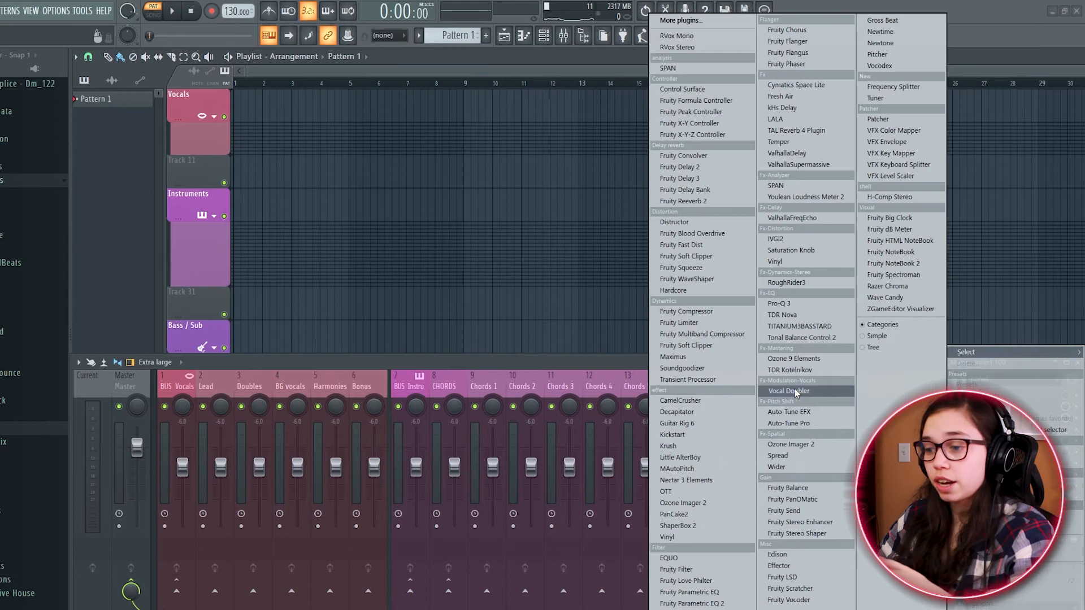
pyautogui.click(794, 389)
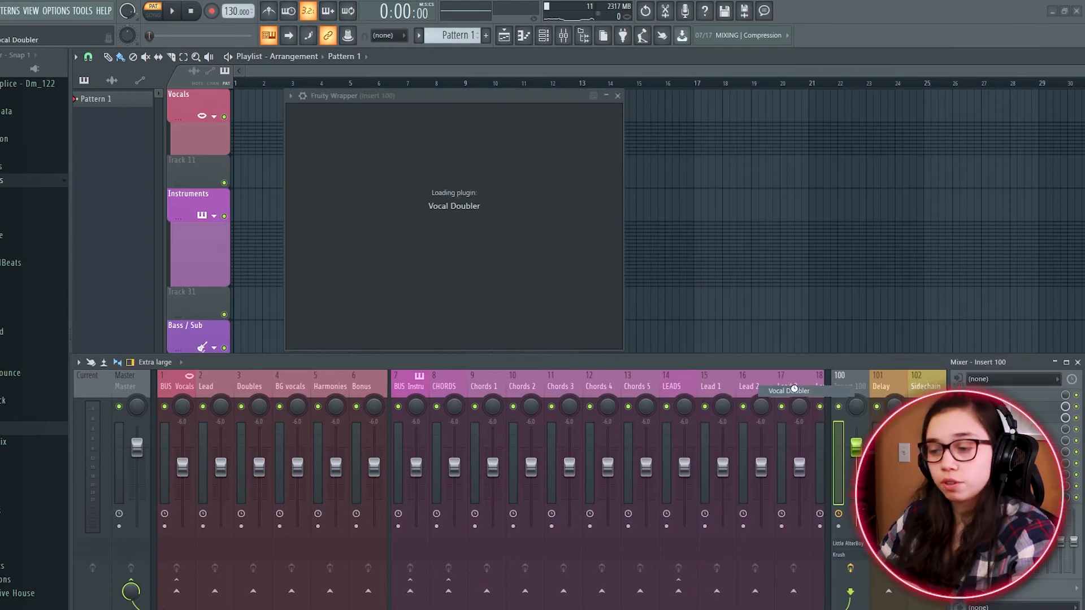
pyautogui.moveTo(446, 96); pyautogui.dragTo(513, 97)
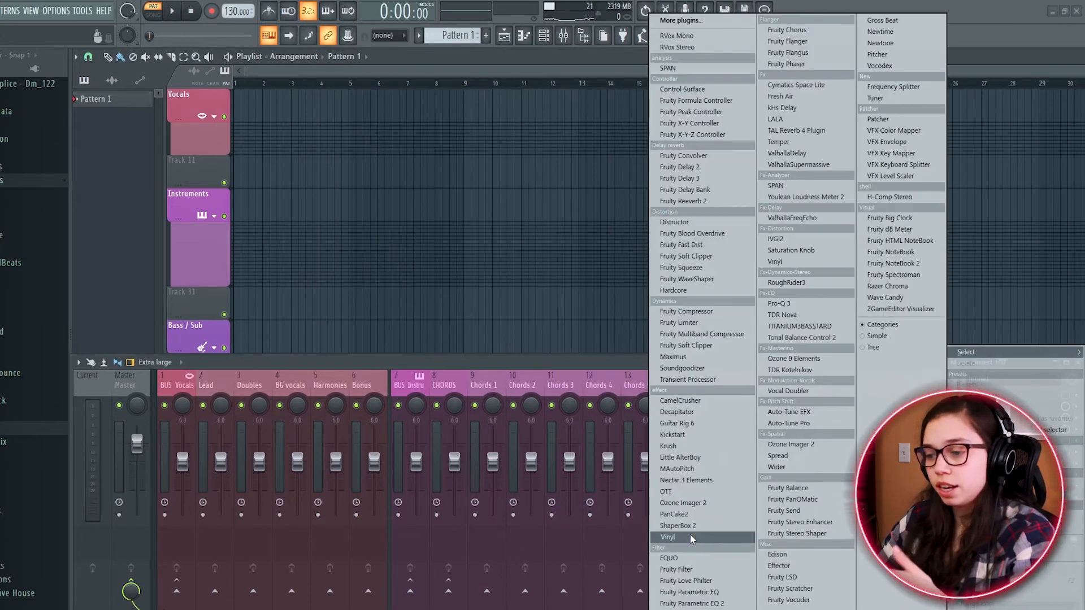
# - Load Vinyl in the slot after Vocal Doubler on mixer track Insert 100 and close its window
pyautogui.click(690, 537)
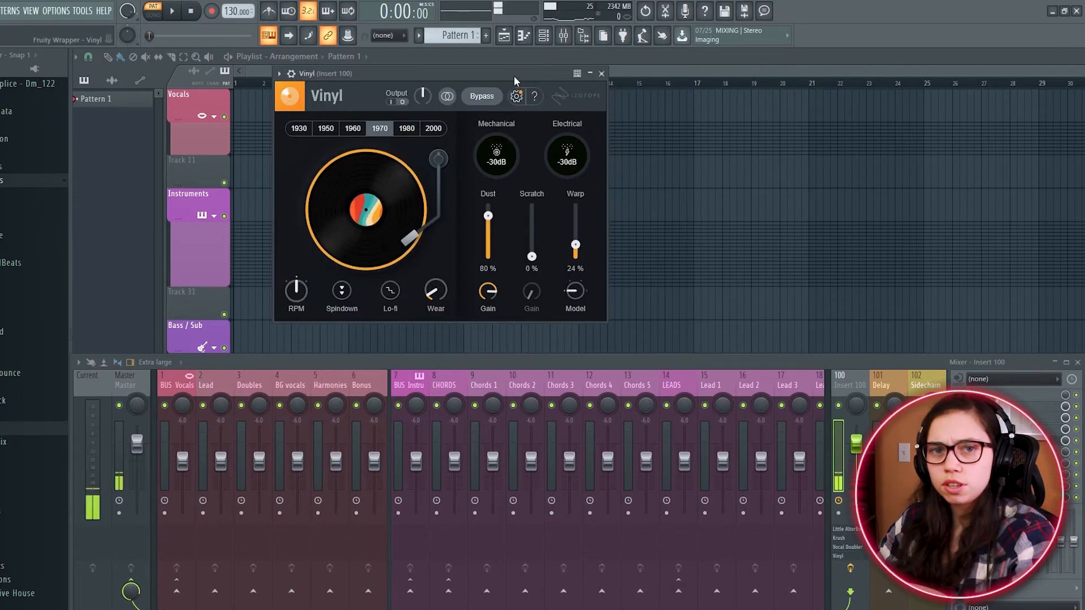
pyautogui.click(602, 74)
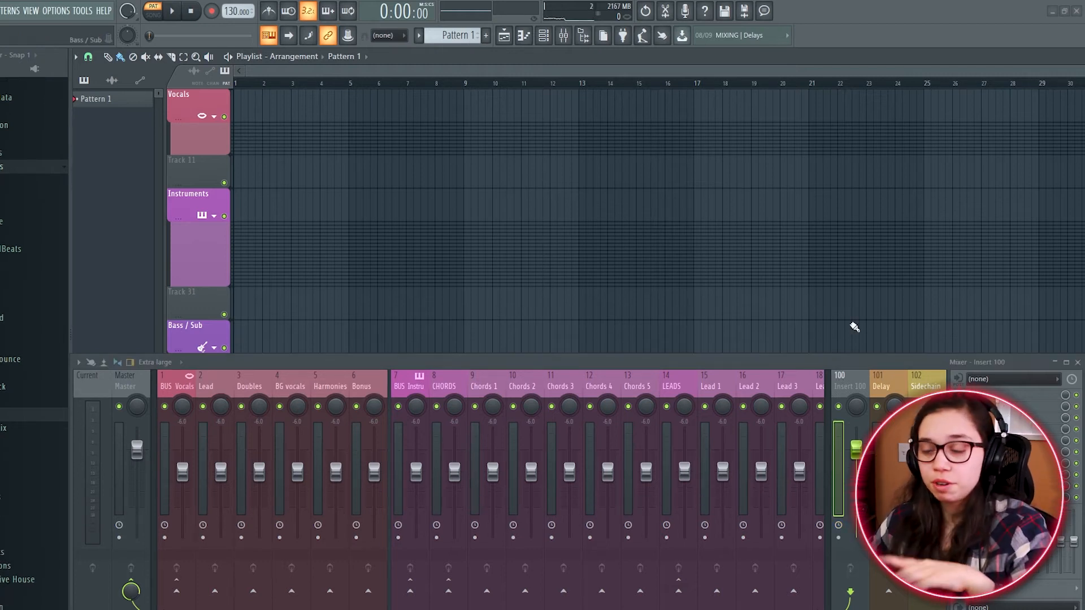
# - Load ValhallaSupermassive and Fruity Reeverb 2 into the effect slots of Insert 100, then close the ValhallaSupermassive window
pyautogui.click(972, 378)
pyautogui.moveTo(966, 352)
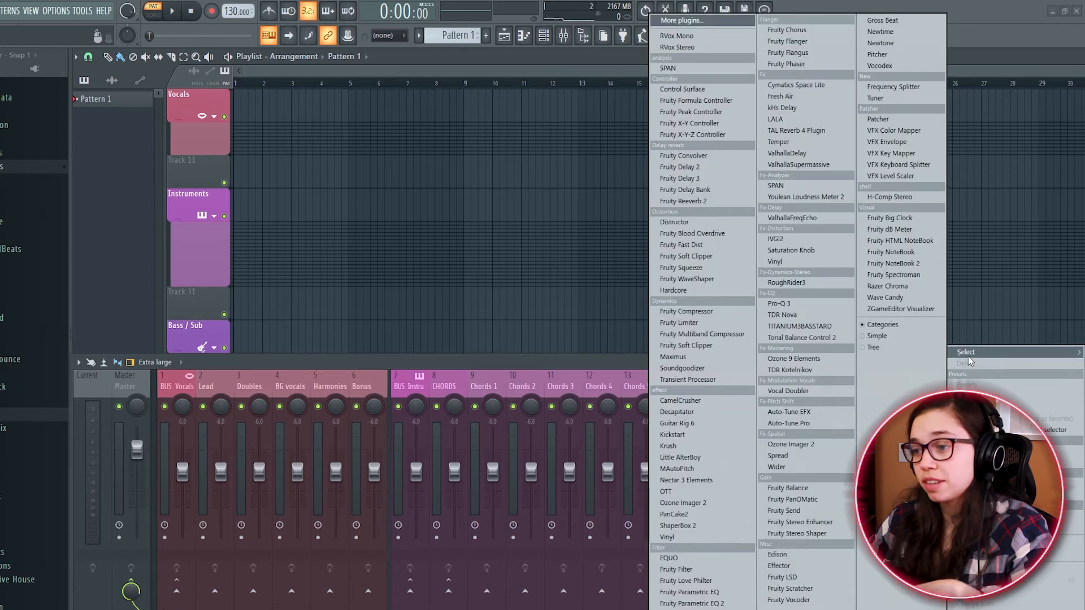
pyautogui.click(826, 165)
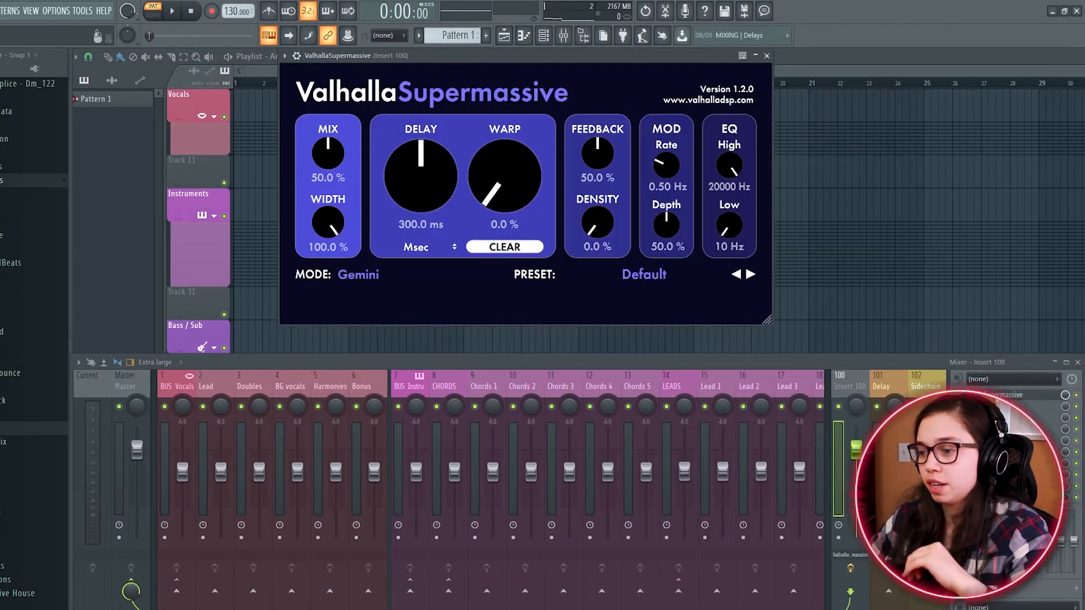
pyautogui.click(975, 406)
pyautogui.moveTo(966, 352)
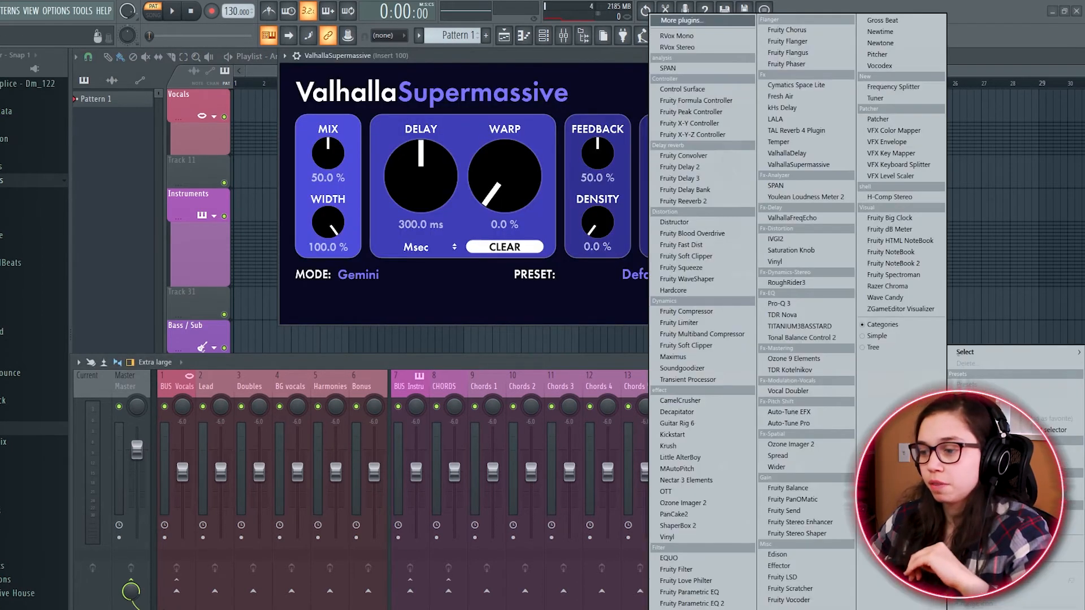
pyautogui.click(713, 207)
pyautogui.press('Escape')
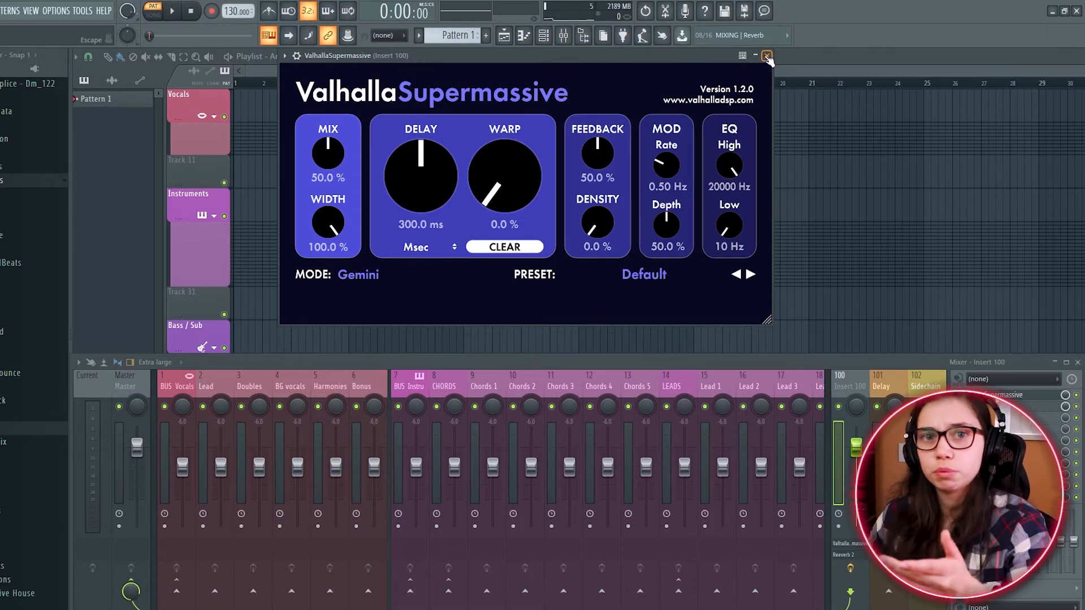
pyautogui.click(767, 56)
# - Add Cymatics Space Lite and Fruity Delay 3 after Fruity Reeverb 2 on Insert 100
pyautogui.moveTo(971, 355)
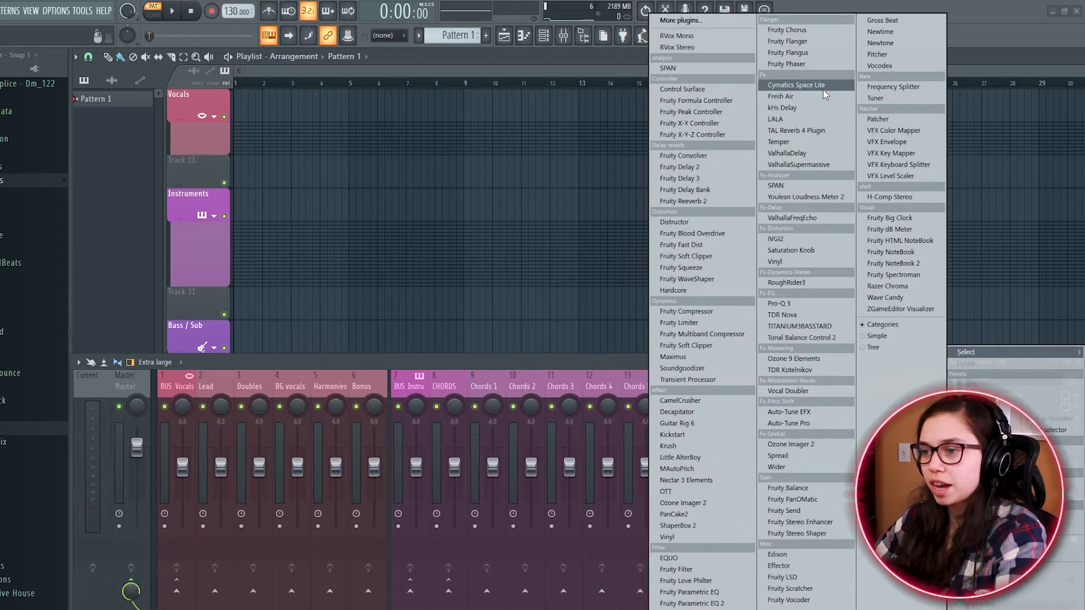
pyautogui.click(822, 86)
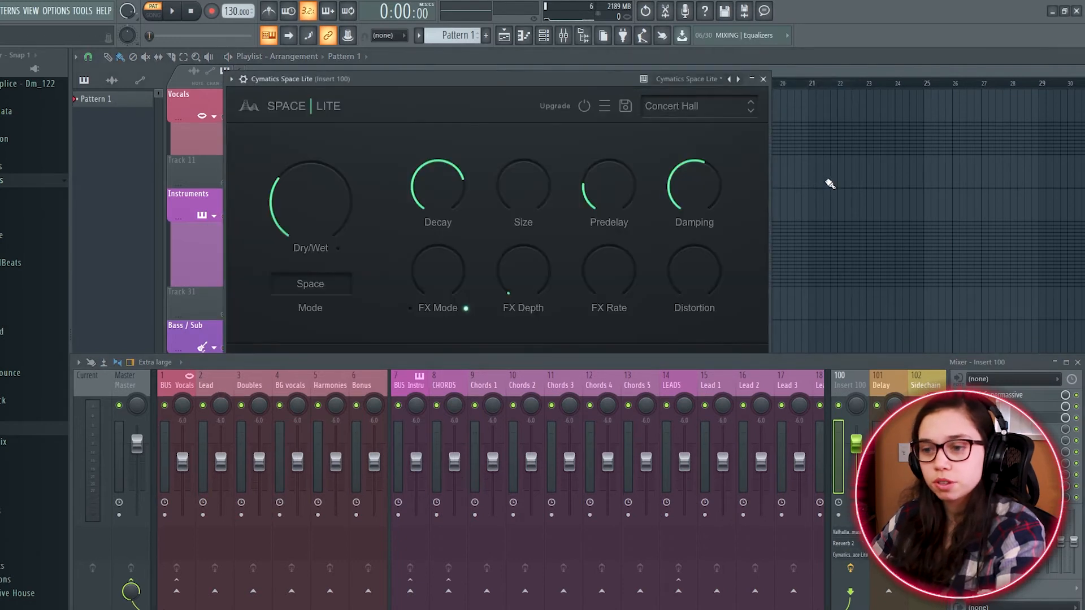
pyautogui.click(1006, 406)
pyautogui.moveTo(965, 351)
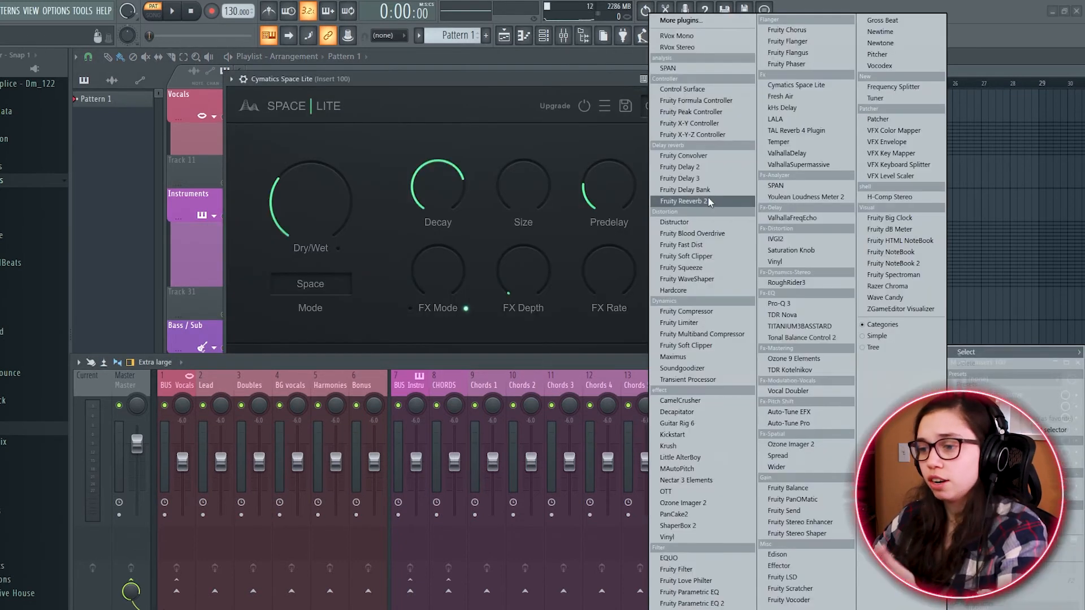
pyautogui.click(702, 178)
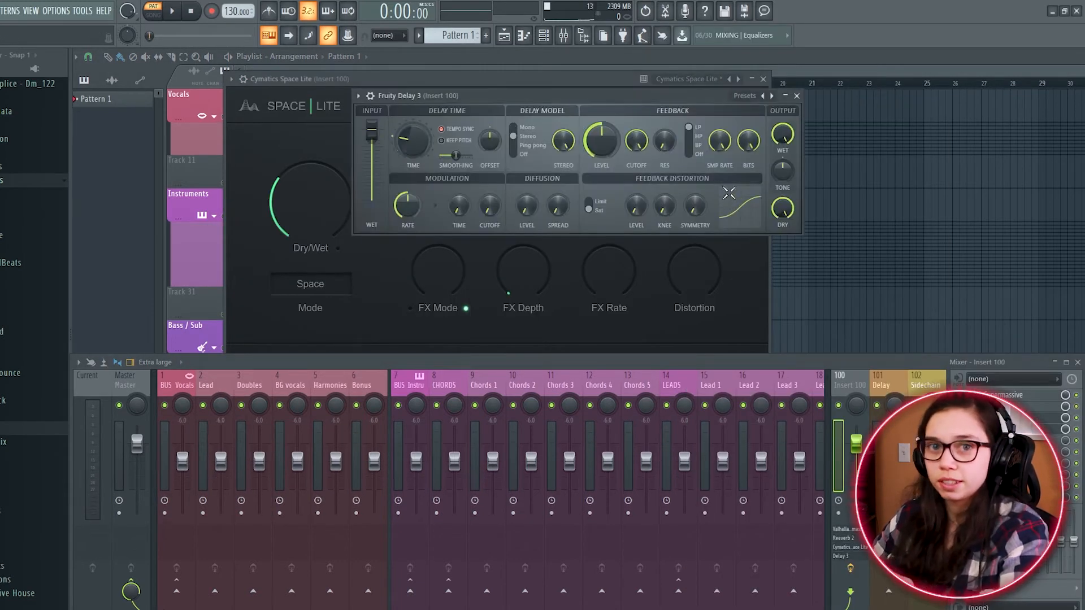
# - Load Ozone 9 Elements on the empty Insert 100 track, show its Maximizer module and reposition the window
pyautogui.click(960, 395)
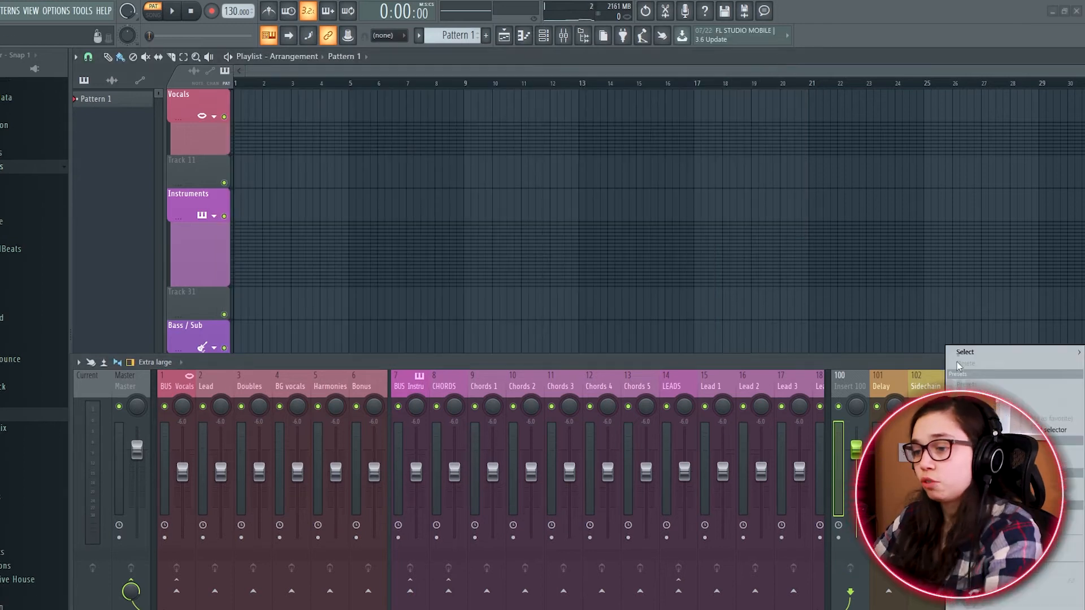
pyautogui.moveTo(961, 356)
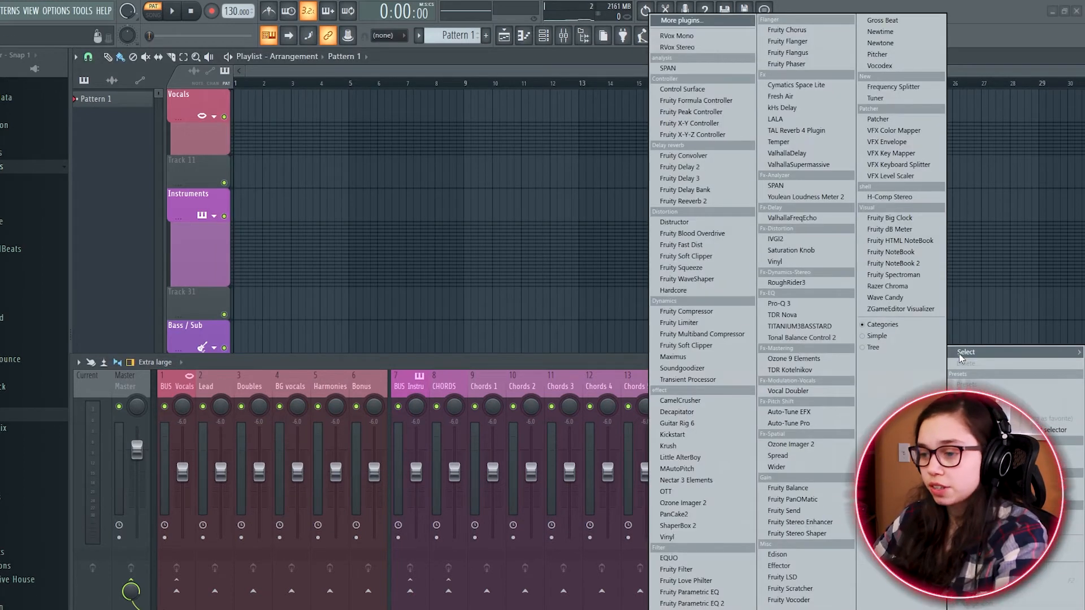
pyautogui.click(794, 359)
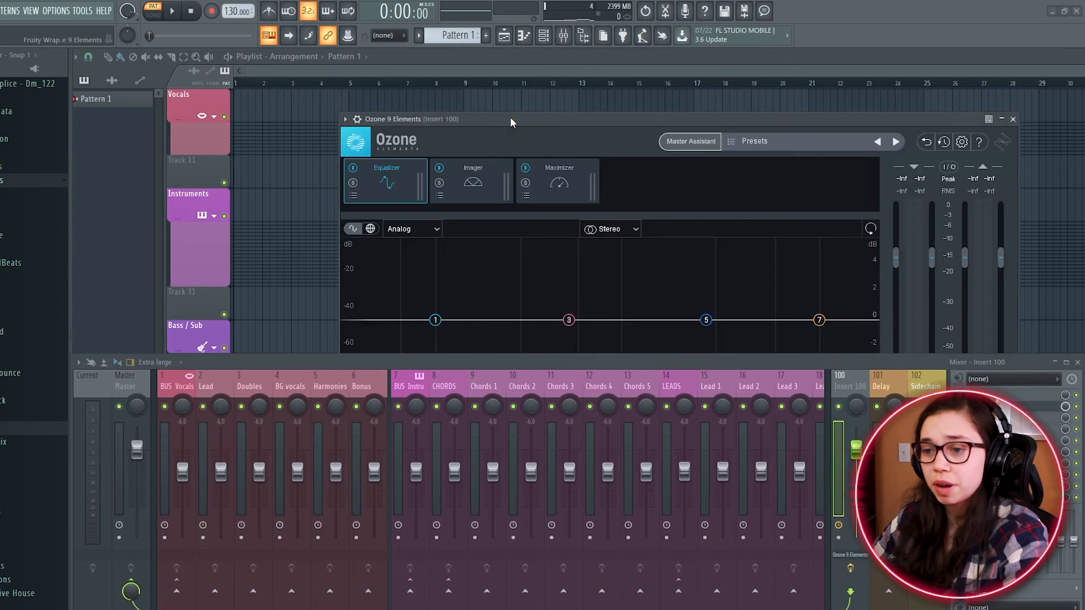
pyautogui.moveTo(511, 122); pyautogui.dragTo(466, 90)
pyautogui.click(512, 150)
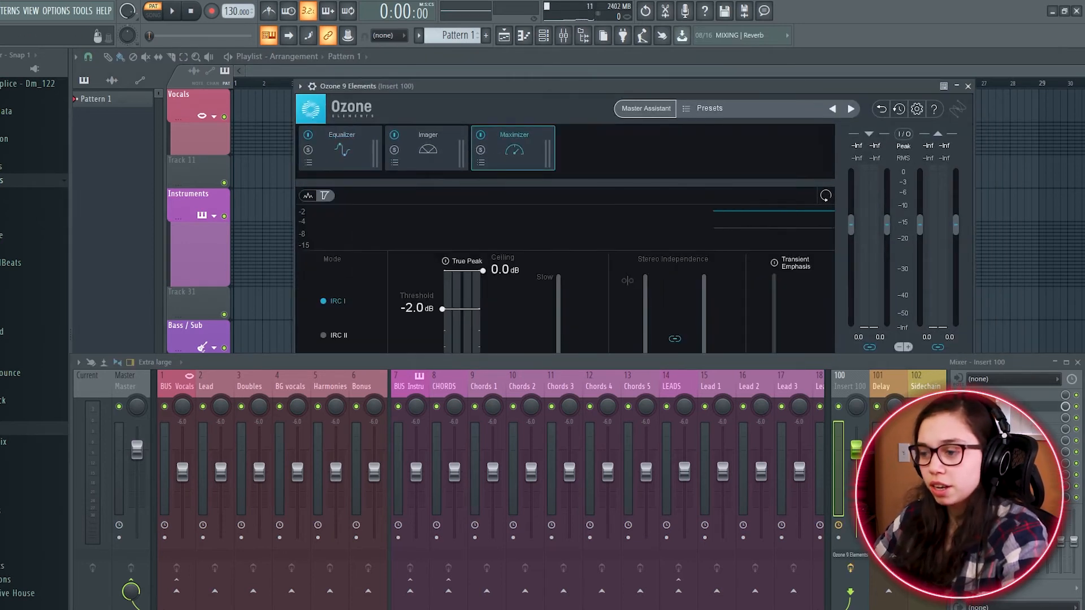
pyautogui.press('F9')
pyautogui.moveTo(591, 87); pyautogui.dragTo(562, 118)
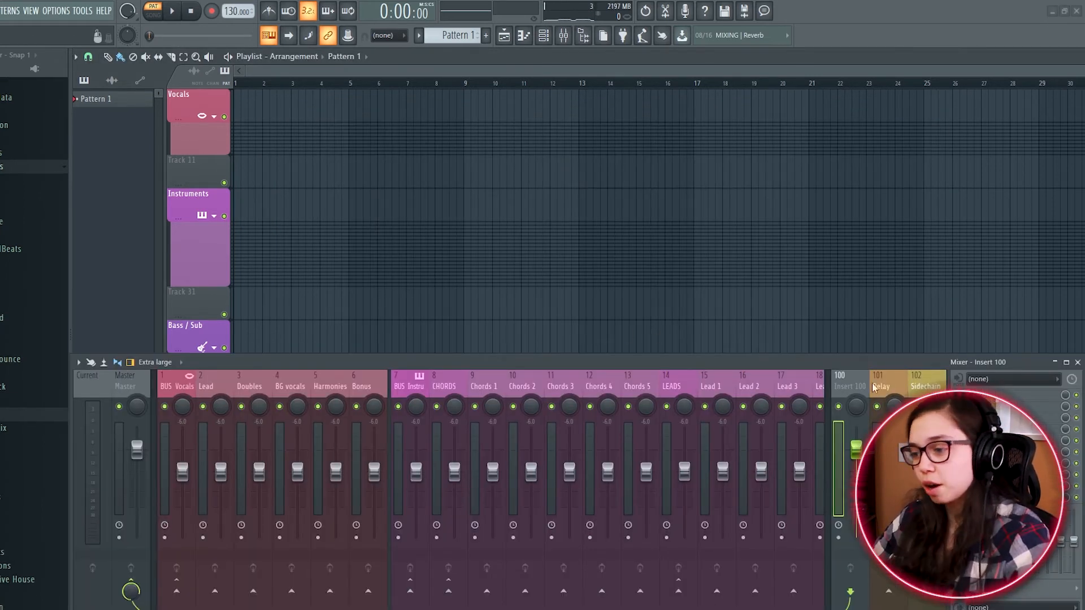
# - Load the stereo effects Wider and PanCake2 on Insert 100, then close the PanCake2 window
pyautogui.click(958, 396)
pyautogui.moveTo(962, 353)
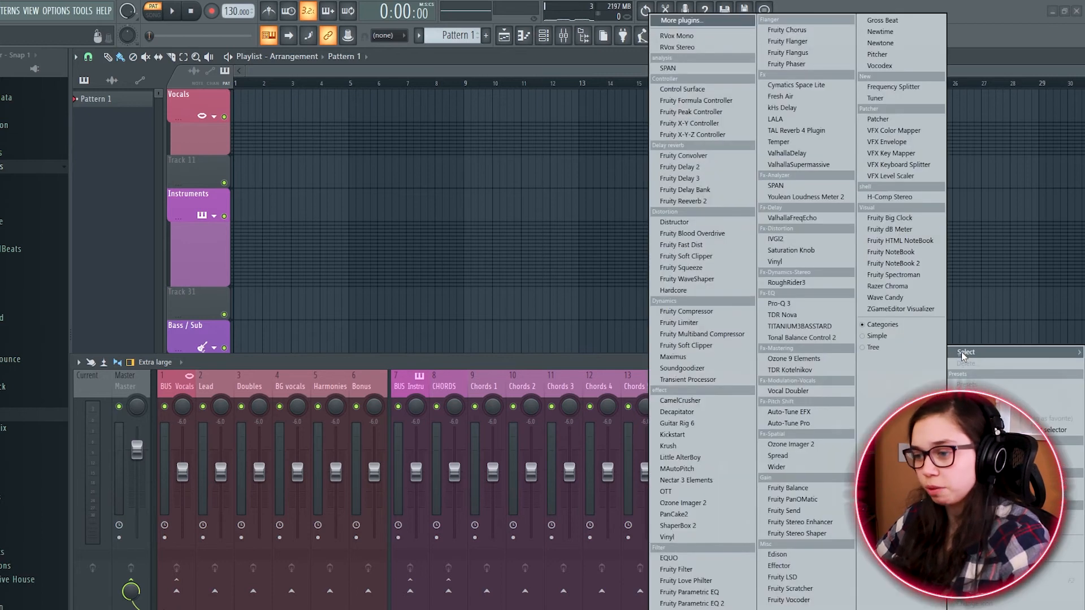
pyautogui.click(788, 469)
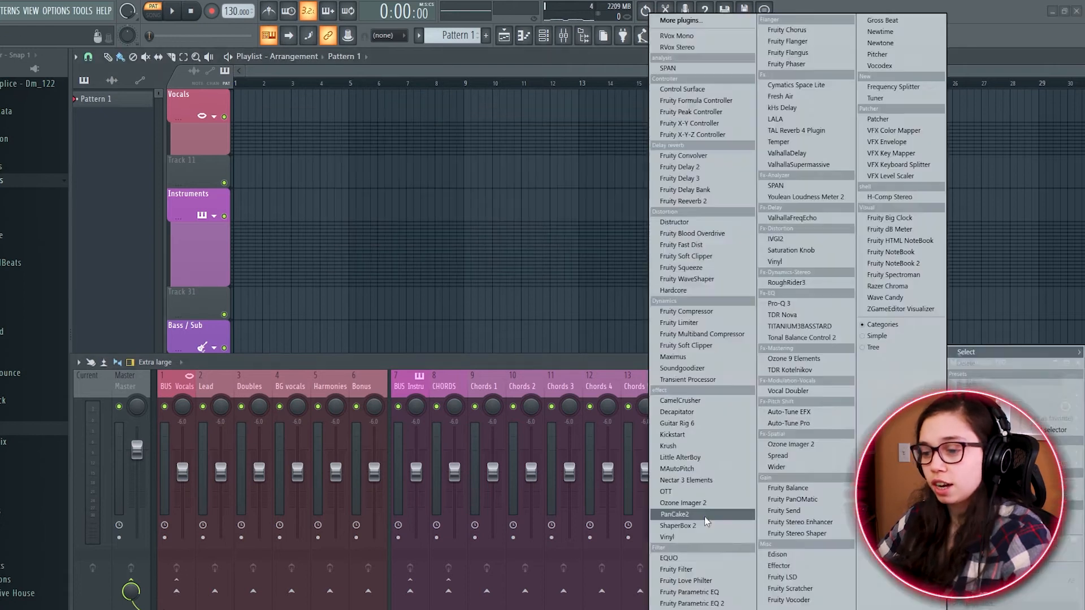
pyautogui.click(678, 512)
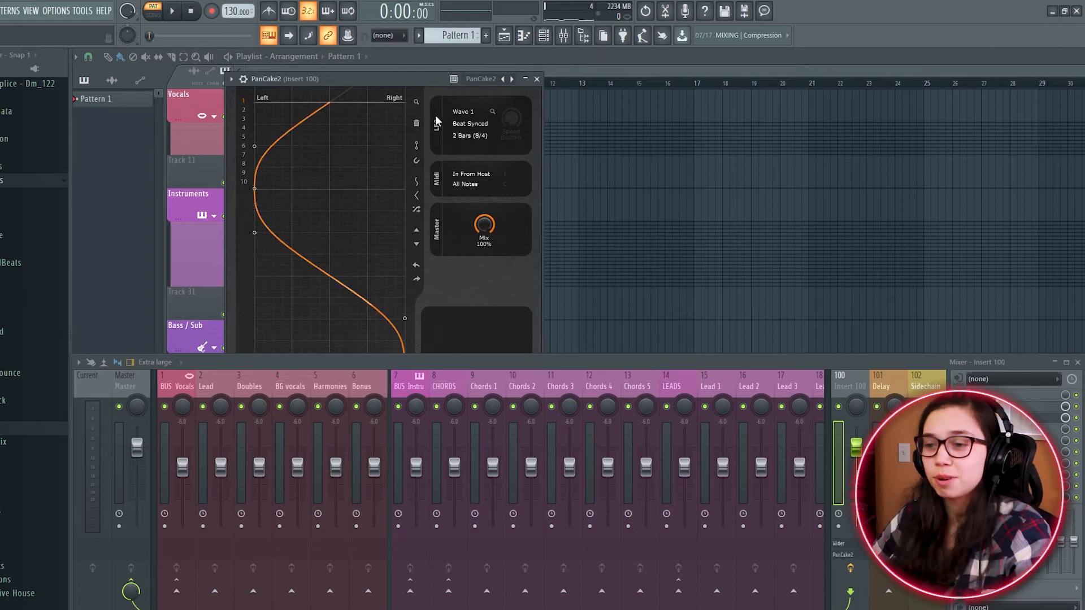
pyautogui.click(537, 78)
# - Add Spread and Ozone Imager 2 after PanCake2 on Insert 100 and reposition the plugin window
pyautogui.click(969, 378)
pyautogui.moveTo(968, 358)
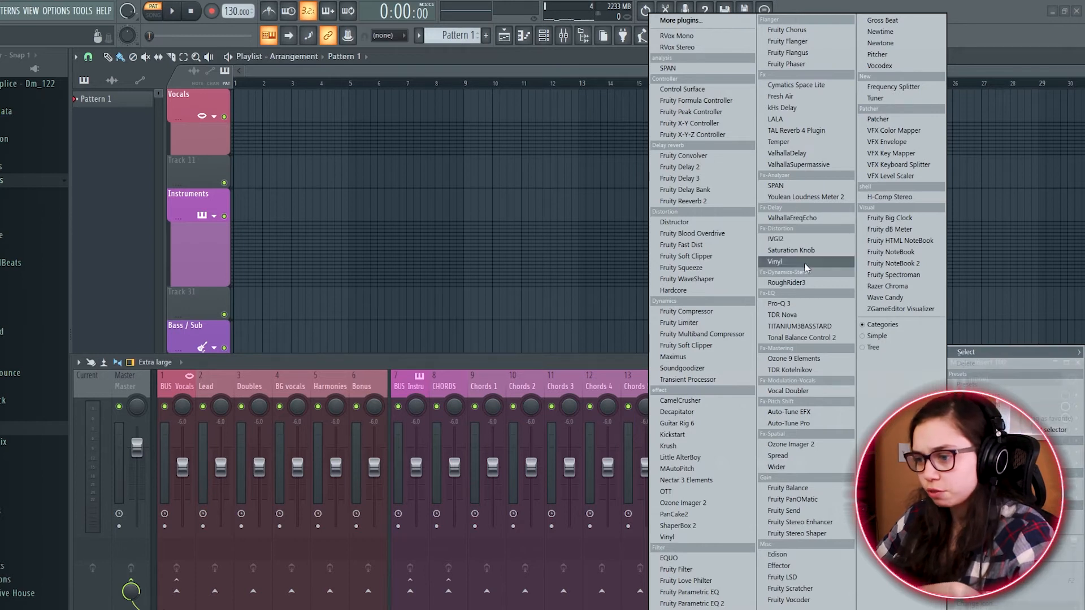
pyautogui.click(777, 455)
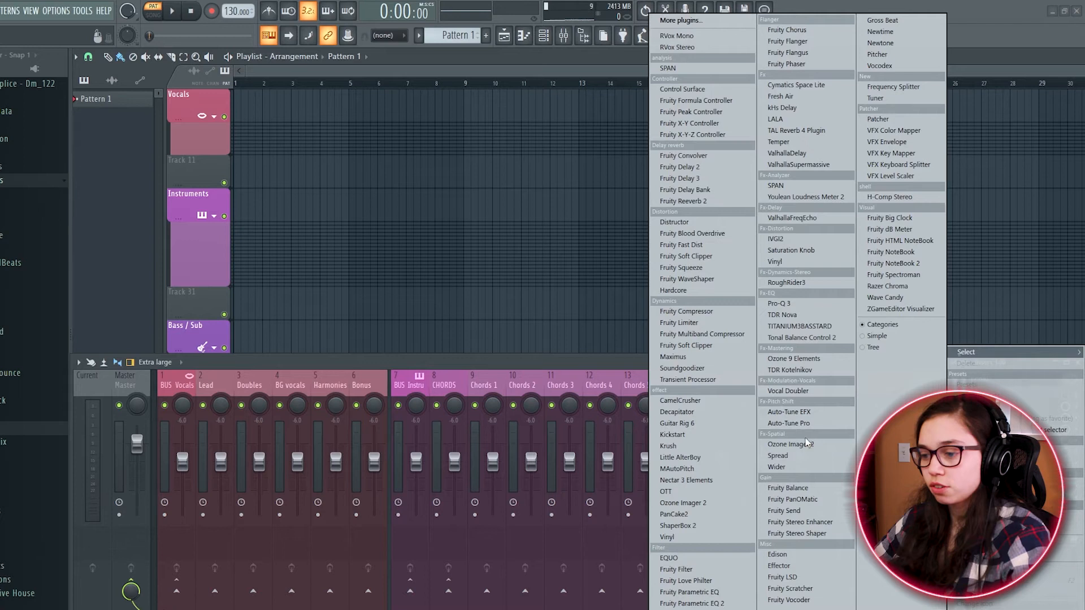
pyautogui.click(797, 438)
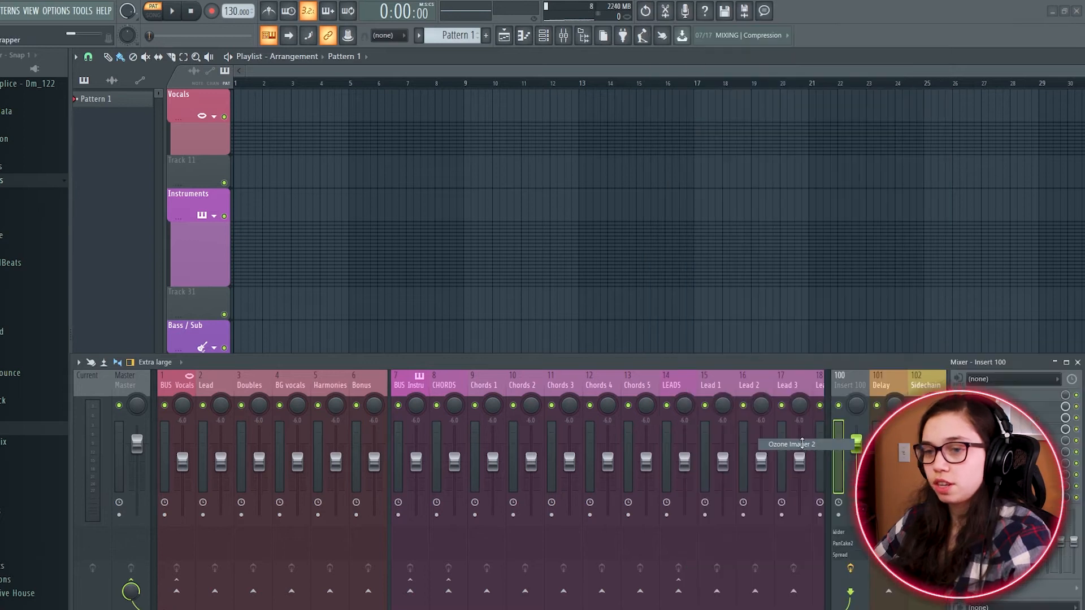
pyautogui.moveTo(425, 73); pyautogui.dragTo(442, 84)
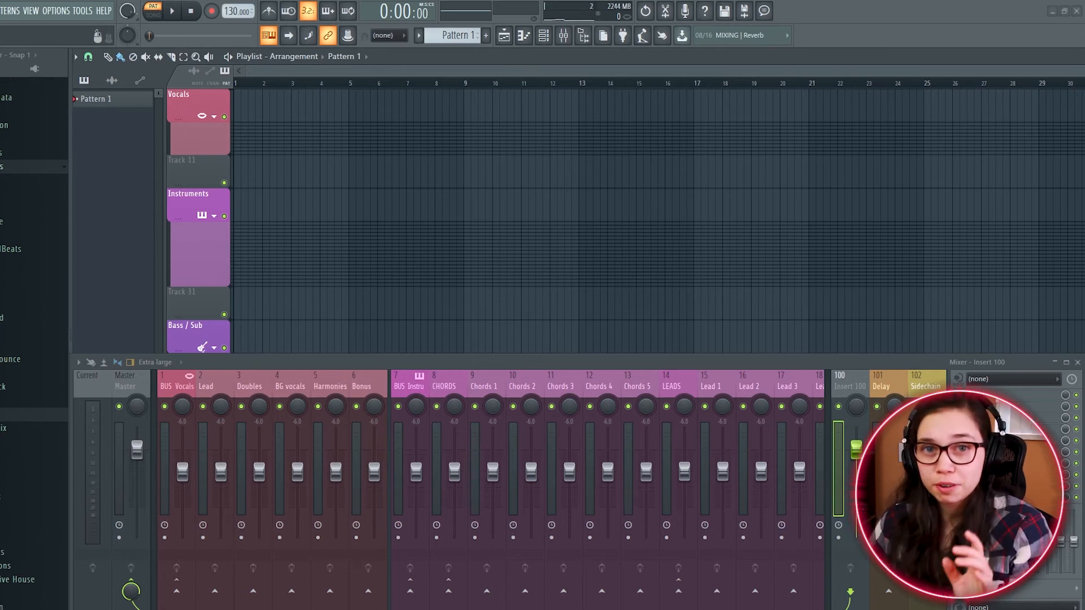
# - Load ShaperBox 2 on the empty Insert 100 track, move its window higher and close it
pyautogui.click(958, 395)
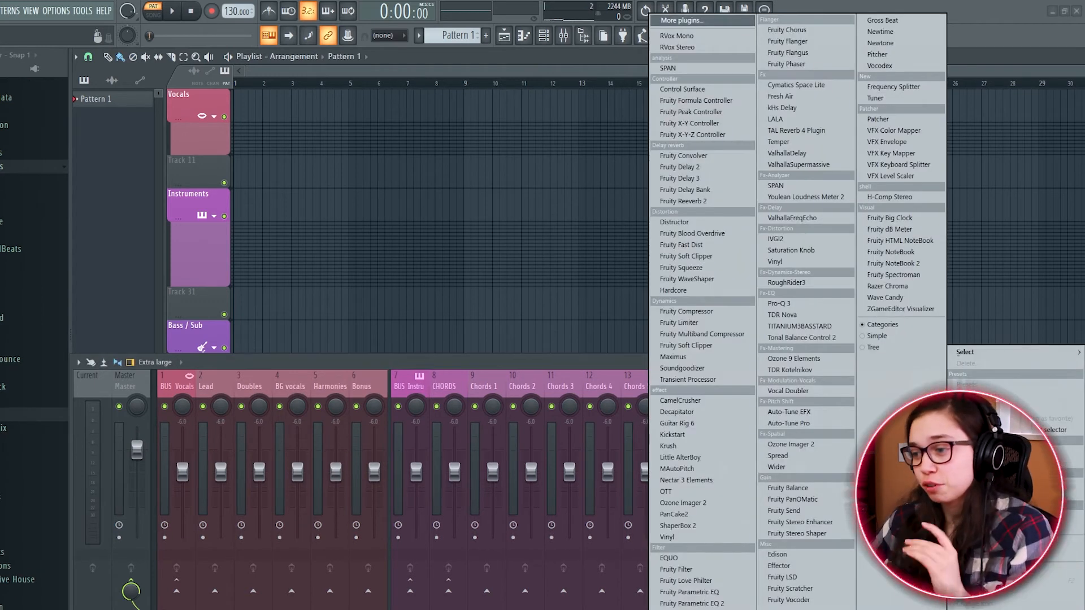
pyautogui.moveTo(966, 358)
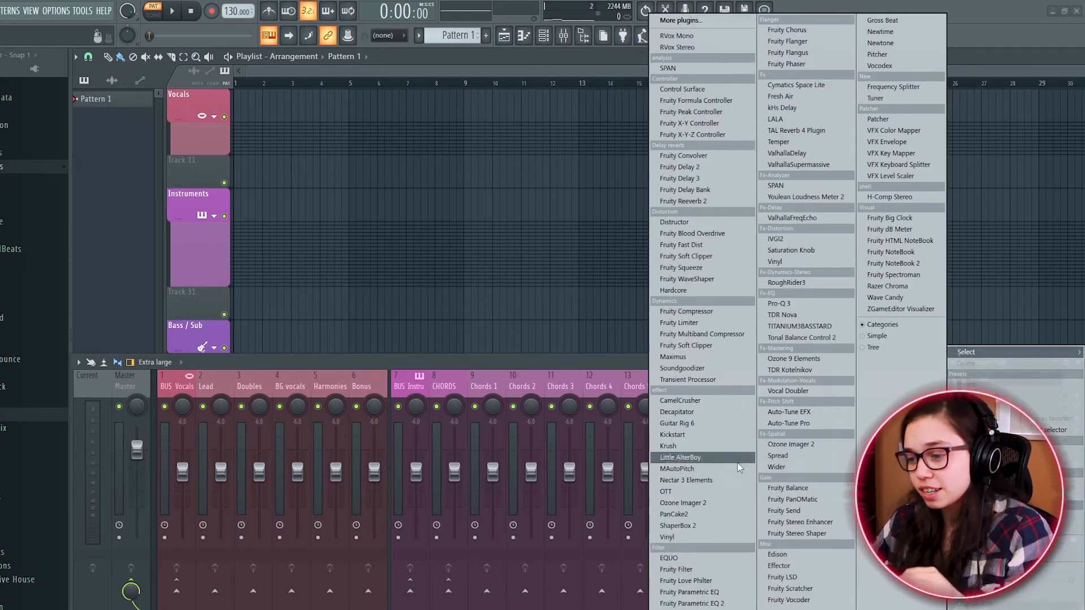
pyautogui.click(688, 526)
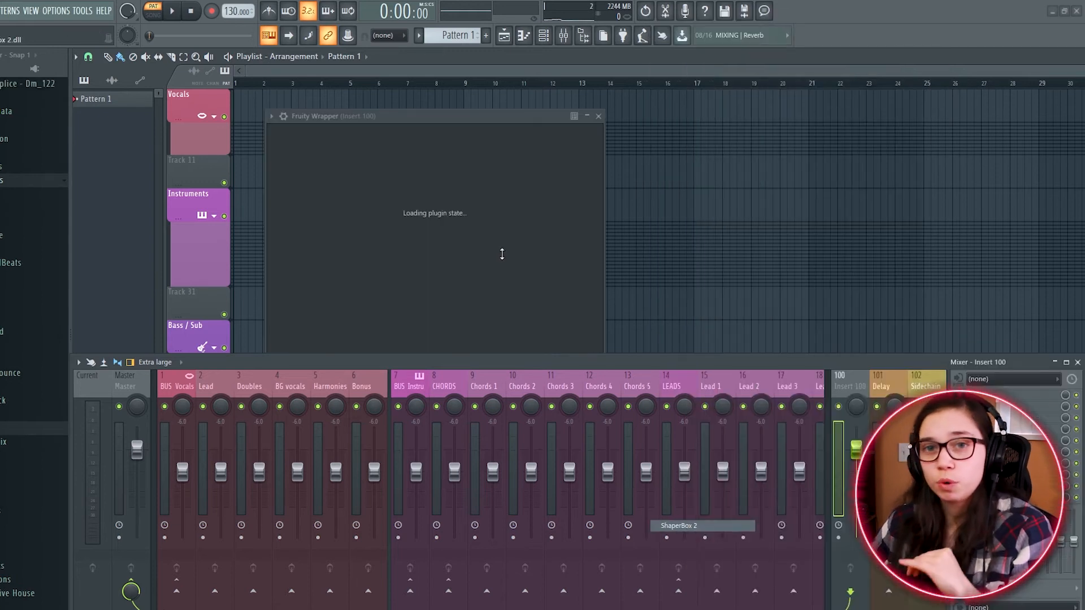
pyautogui.moveTo(475, 124); pyautogui.dragTo(475, 98)
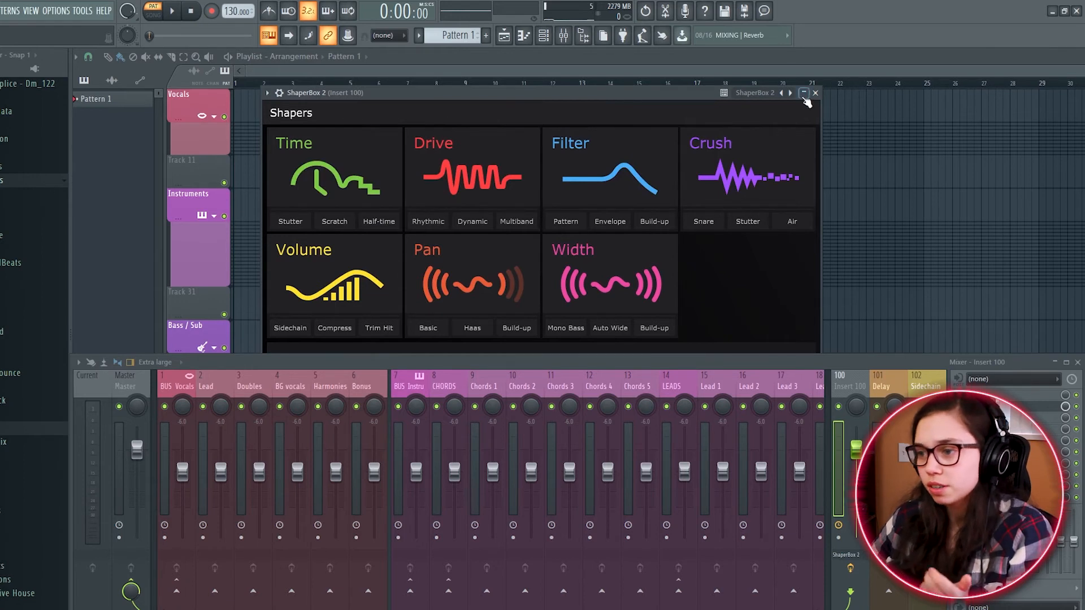
pyautogui.click(815, 93)
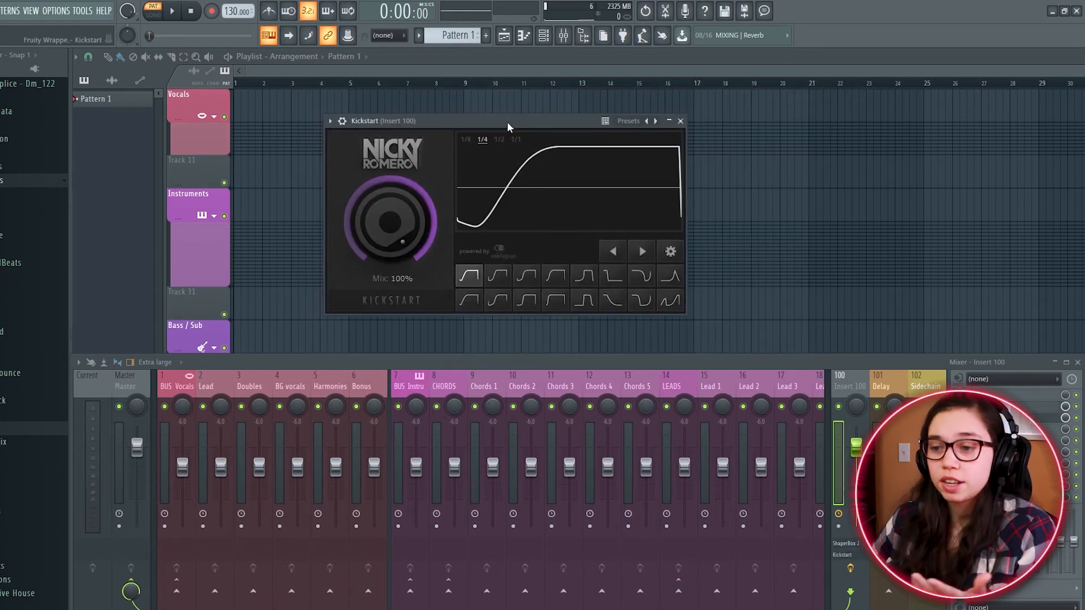
# - Add Kickstart after ShaperBox 2, then open ShaperBox 2's Volume shaper and reposition its window
pyautogui.moveTo(507, 126); pyautogui.dragTo(497, 117)
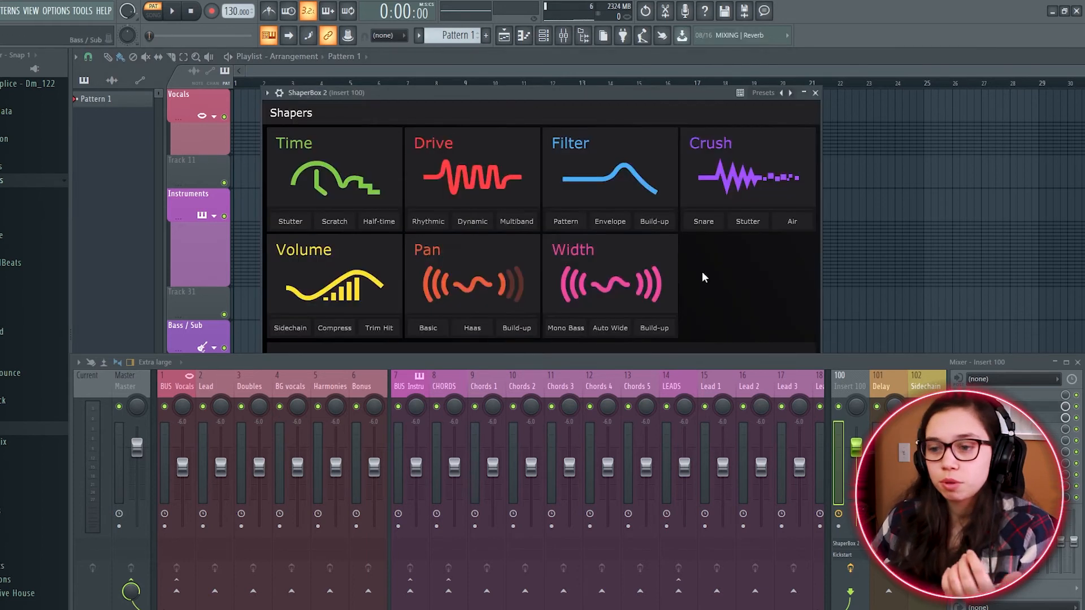
pyautogui.click(371, 284)
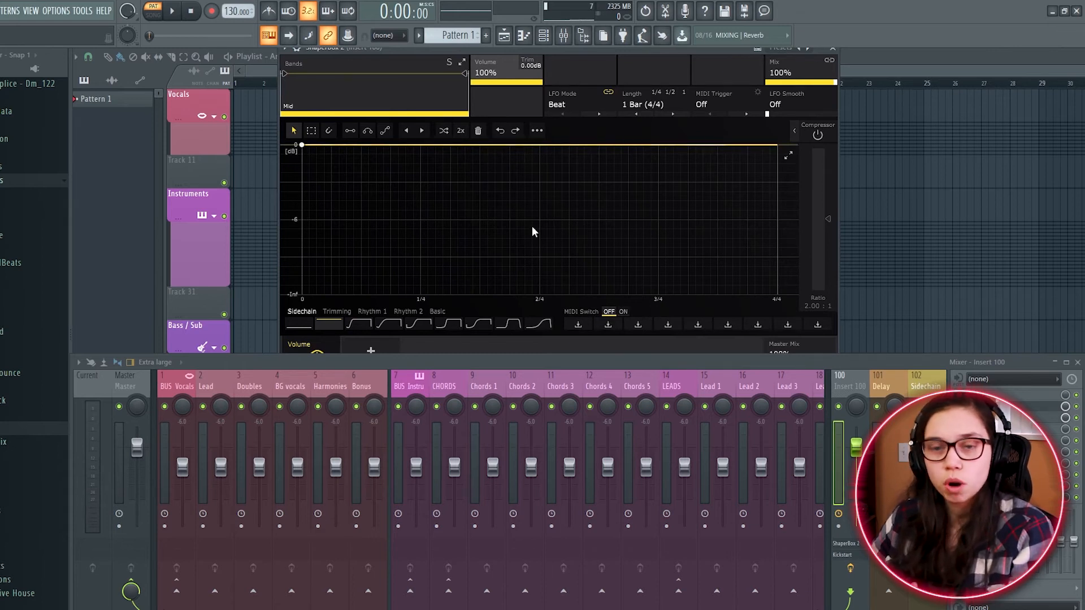
pyautogui.moveTo(487, 49); pyautogui.dragTo(483, 74)
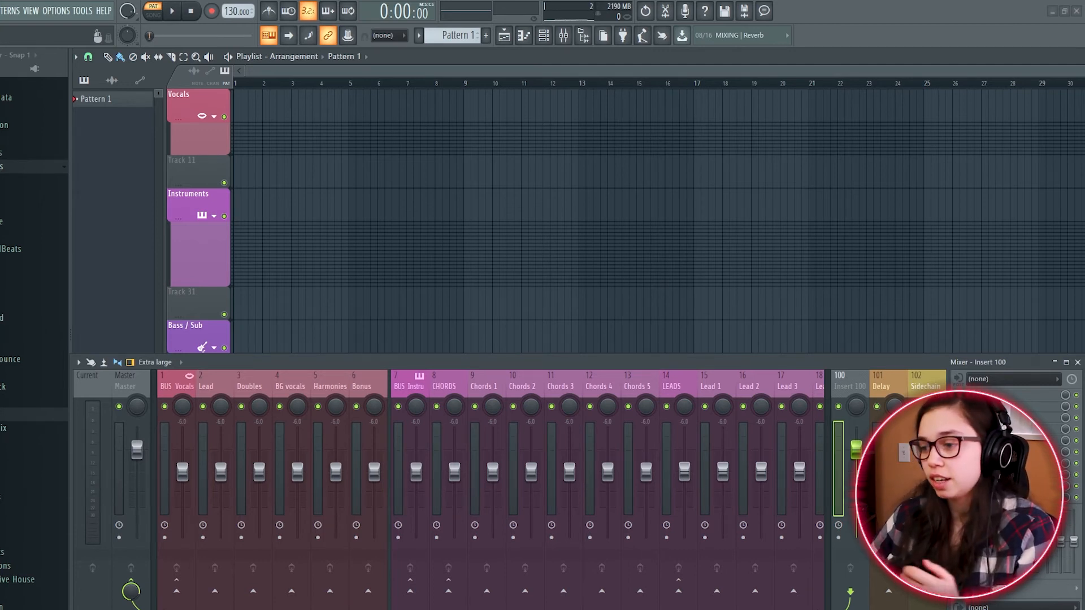
# - Load the SPAN analyzer on the empty Insert 100 track, reposition its window and close it
pyautogui.click(959, 396)
pyautogui.moveTo(965, 353)
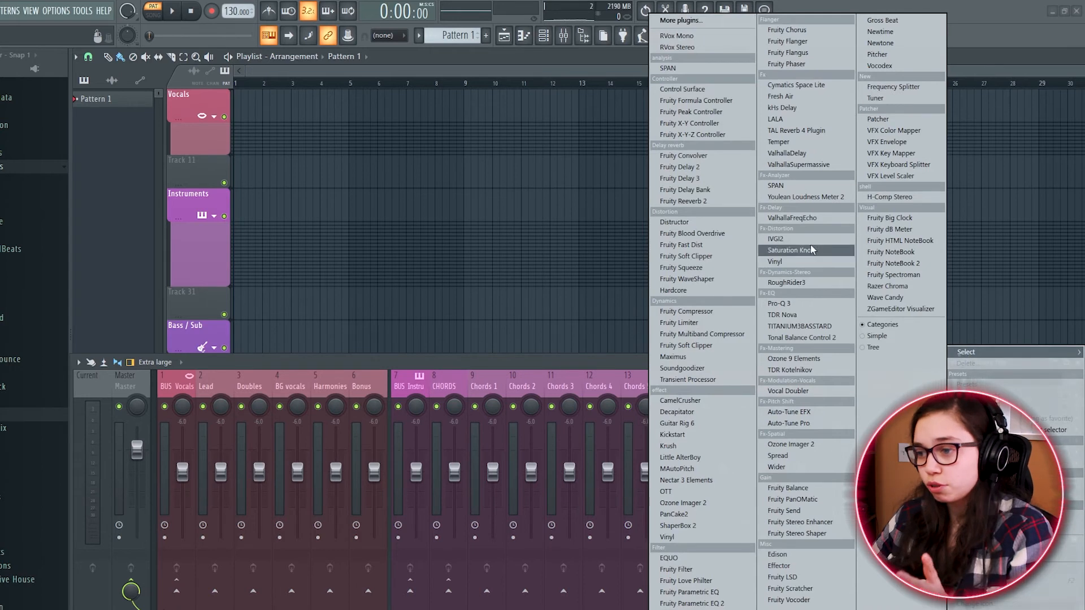
pyautogui.click(791, 185)
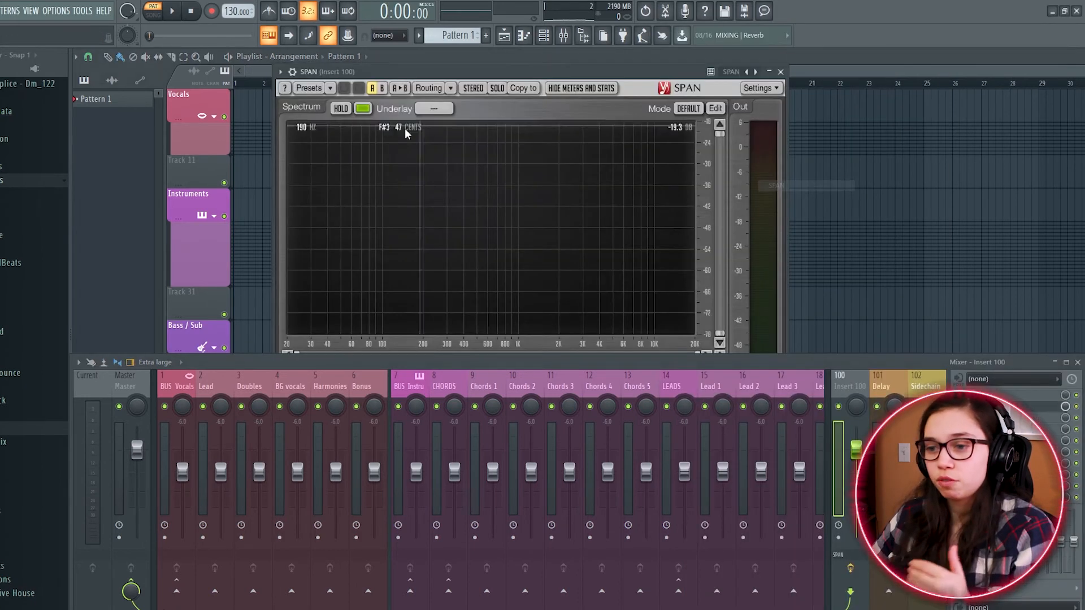
pyautogui.moveTo(519, 72); pyautogui.dragTo(516, 80)
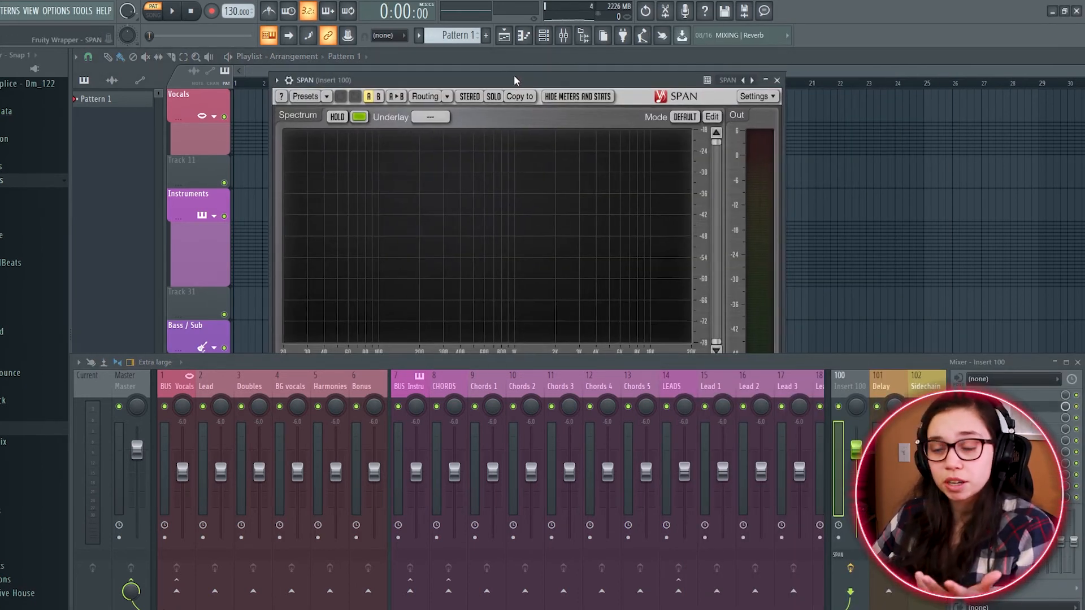
pyautogui.click(777, 81)
# - Add Youlean Loudness Meter 2 in the slot after SPAN on Insert 100
pyautogui.click(958, 397)
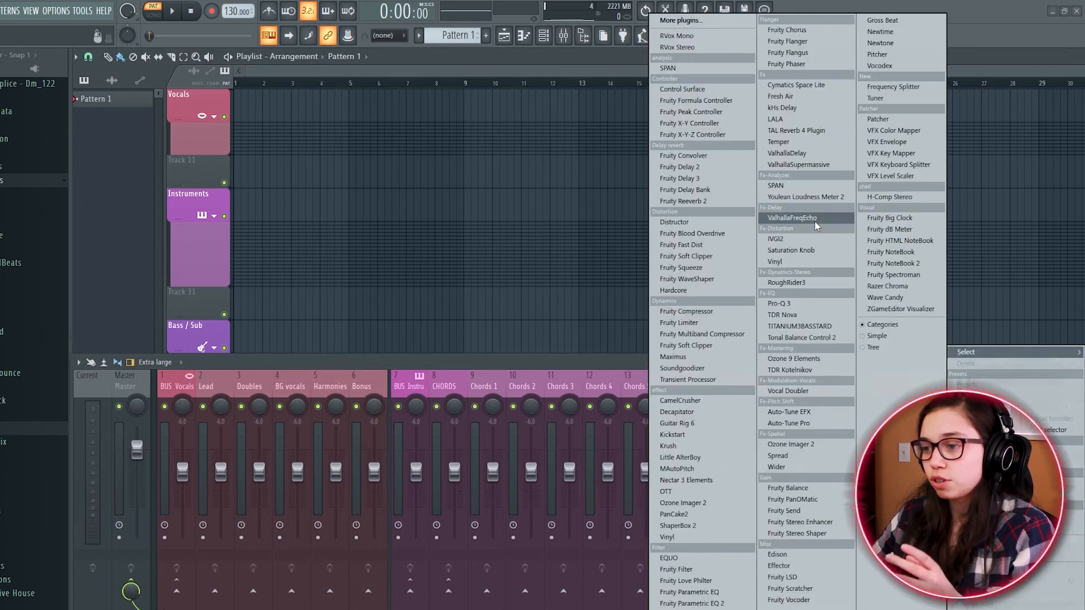
pyautogui.click(805, 197)
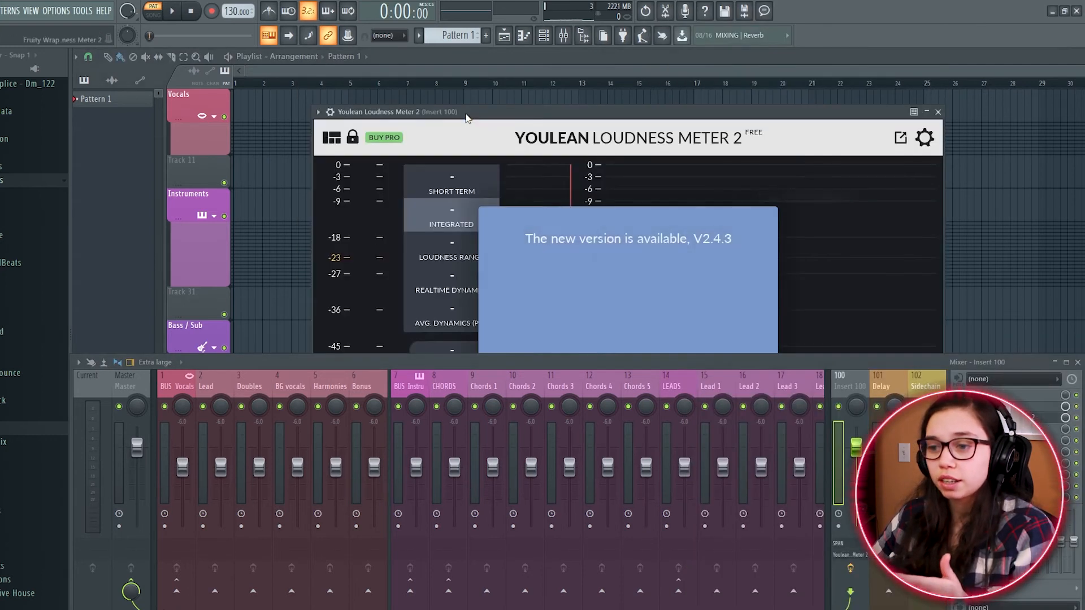
# - Move the Youlean Loudness Meter 2 window higher, clear of the mixer
pyautogui.moveTo(465, 113); pyautogui.dragTo(452, 83)
pyautogui.moveTo(566, 83); pyautogui.dragTo(552, 70)
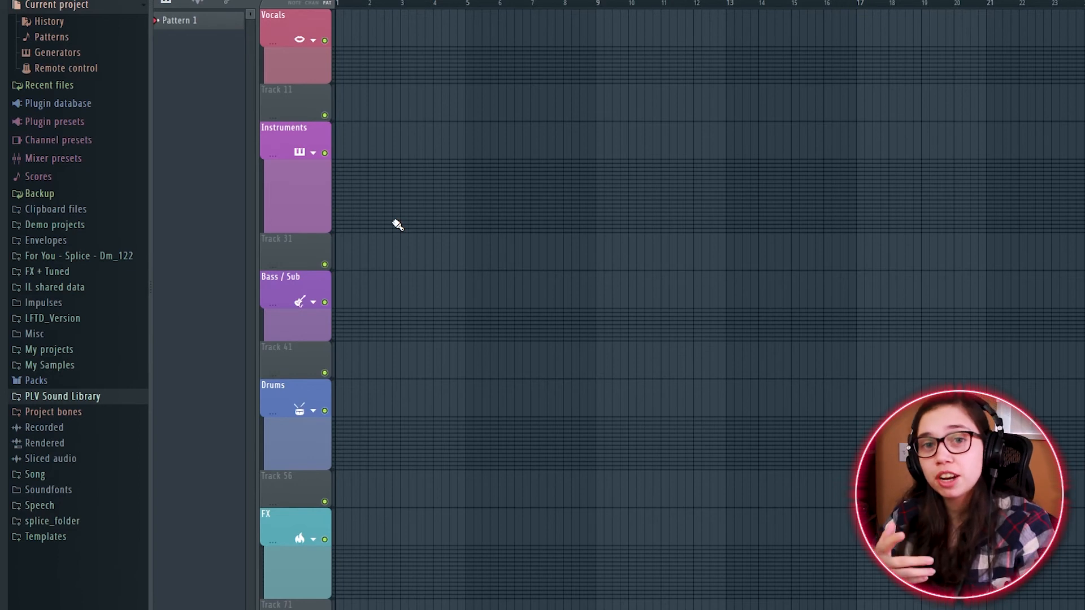
# - Open the My Samples folder in the browser and look through its sample packs, including Cymatics and EDM Prod
pyautogui.click(65, 365)
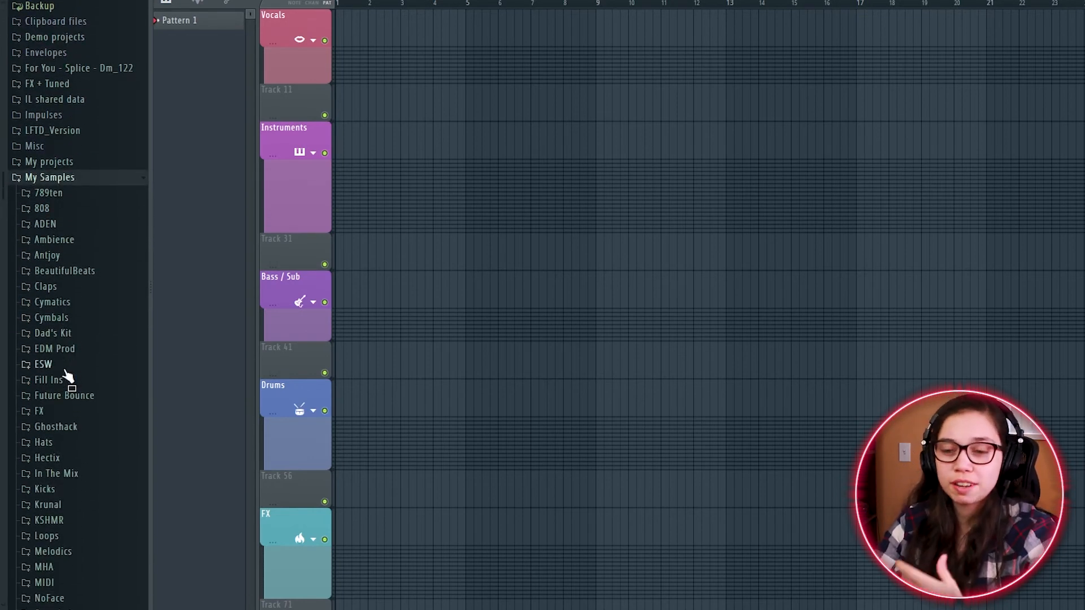
pyautogui.click(54, 303)
pyautogui.click(84, 305)
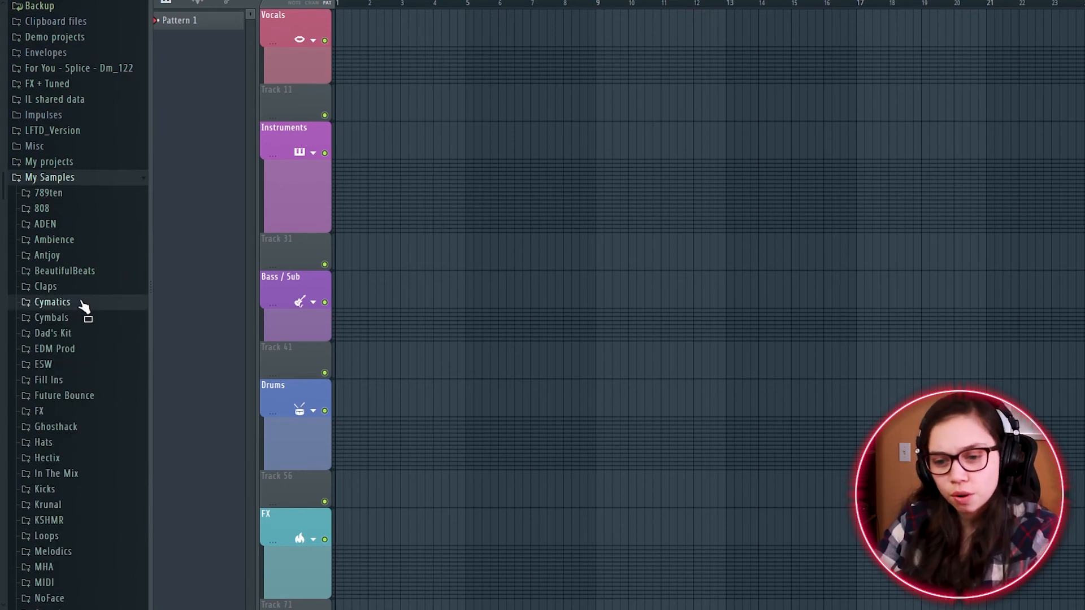
pyautogui.click(70, 349)
pyautogui.scroll(-4, 73, 357)
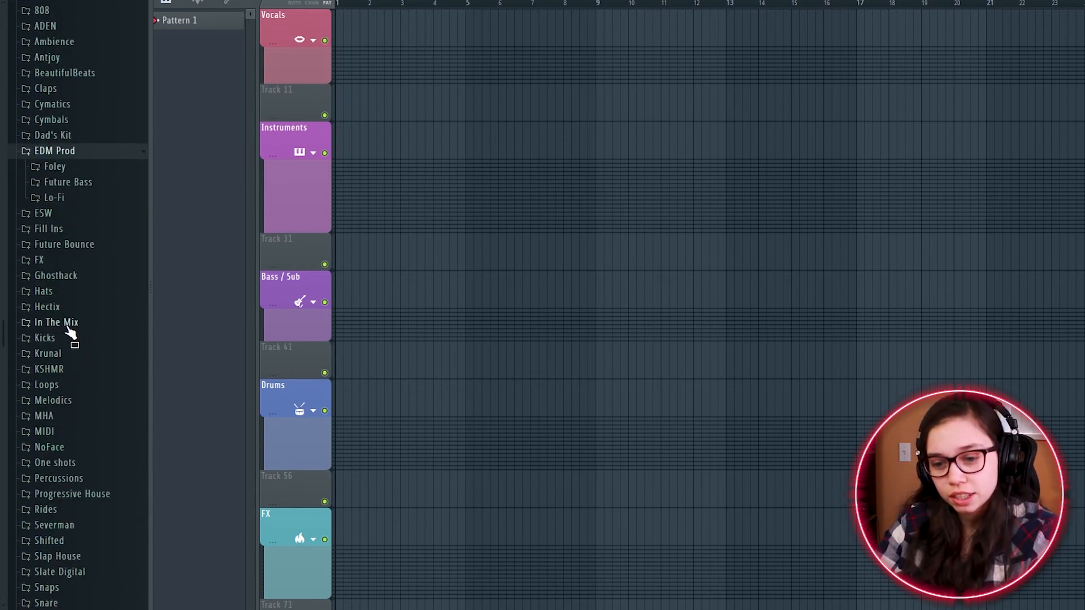
pyautogui.scroll(-5, 67, 328)
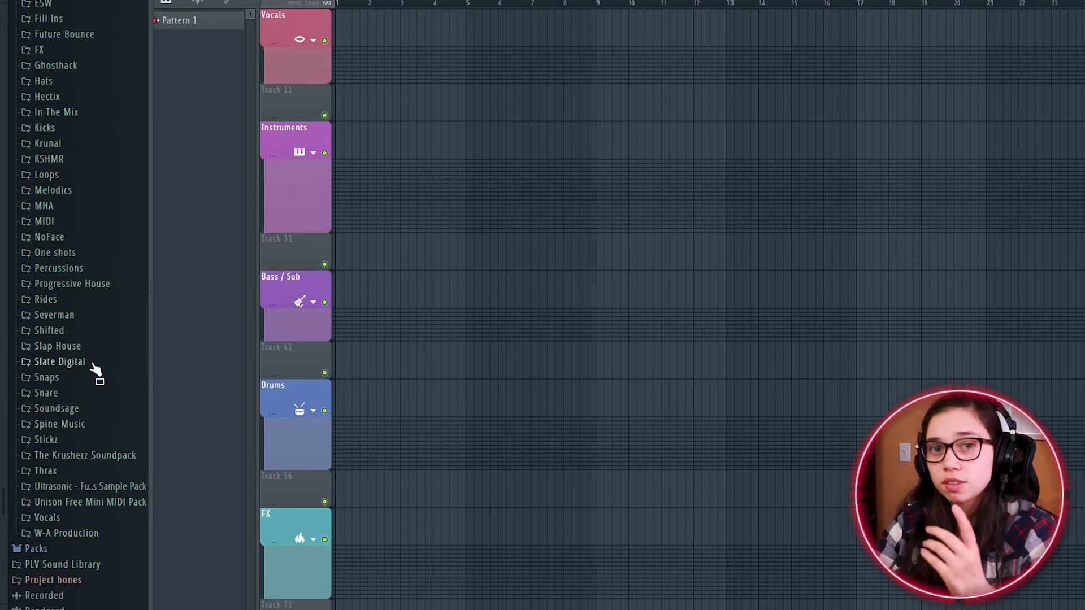
# - Examine the Stickz sample packs and review the other folders in My Samples, including Hectix
pyautogui.click(80, 443)
pyautogui.scroll(-4, 83, 449)
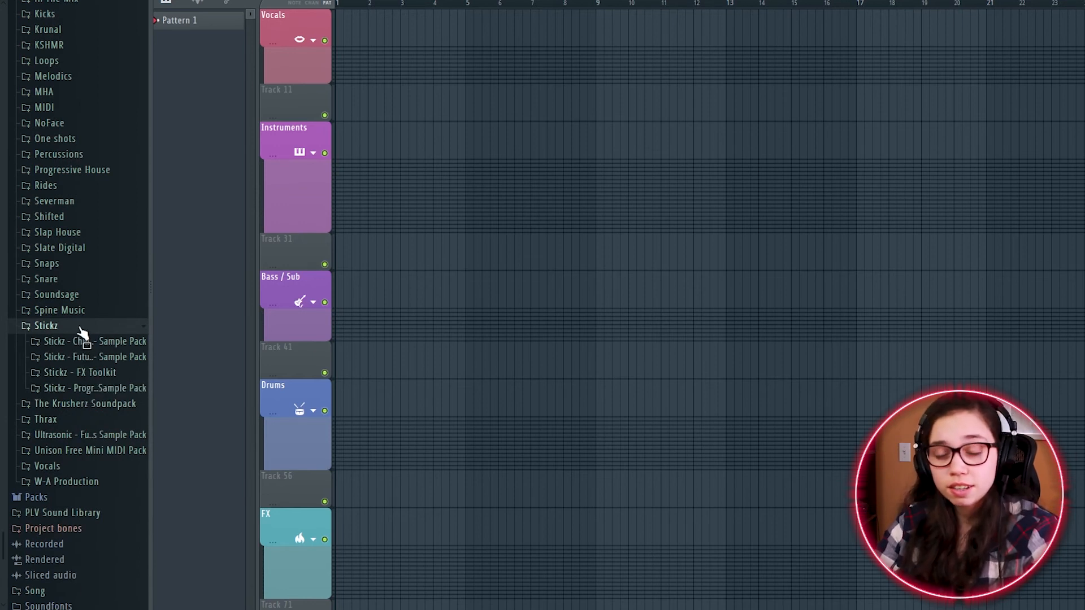
pyautogui.scroll(-2, 83, 333)
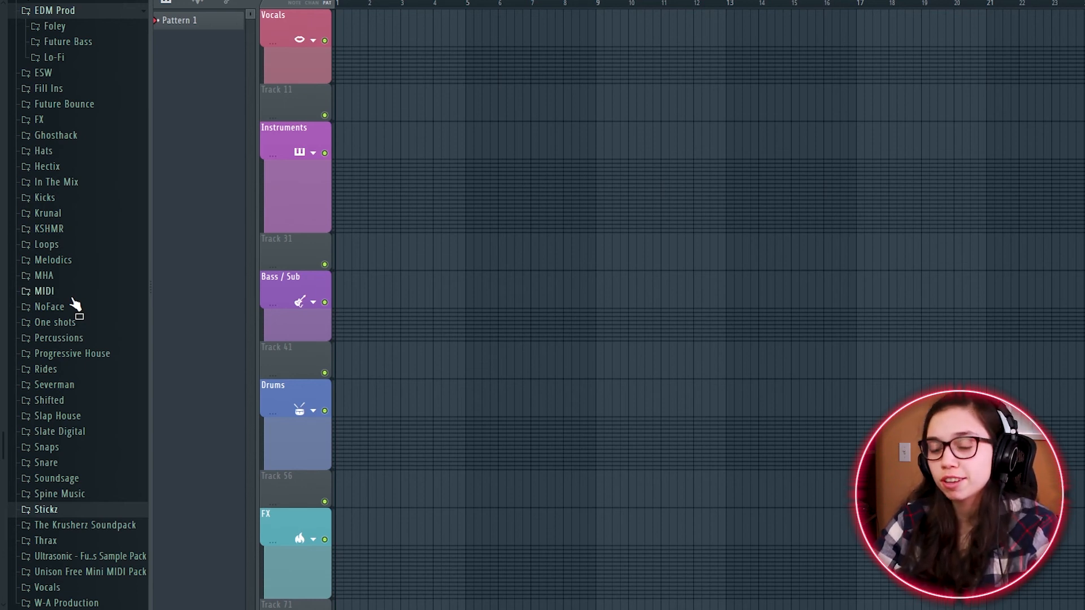
pyautogui.scroll(3, 79, 311)
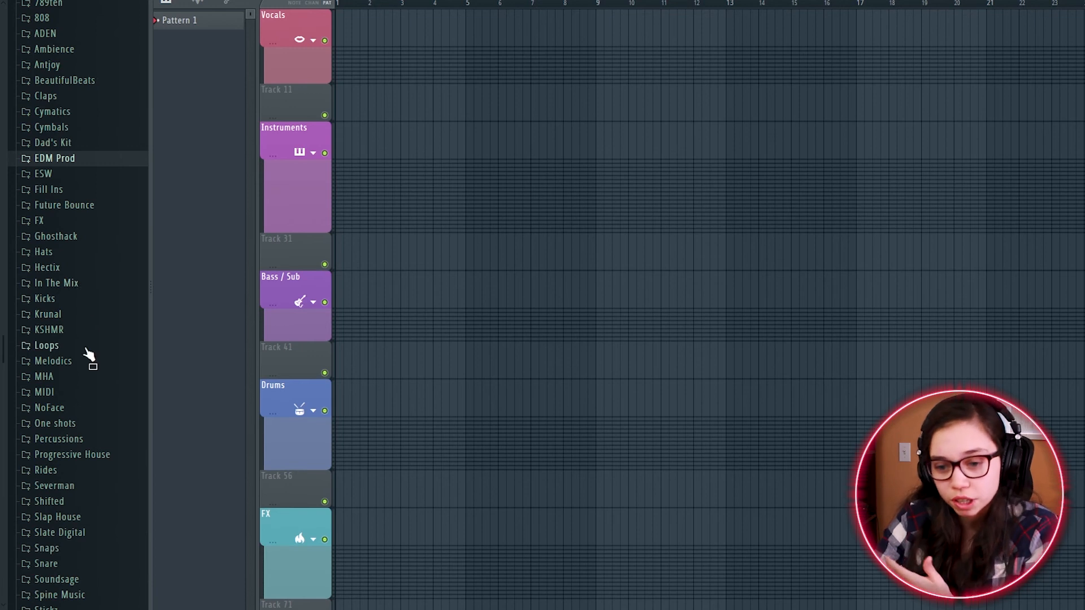
pyautogui.click(79, 270)
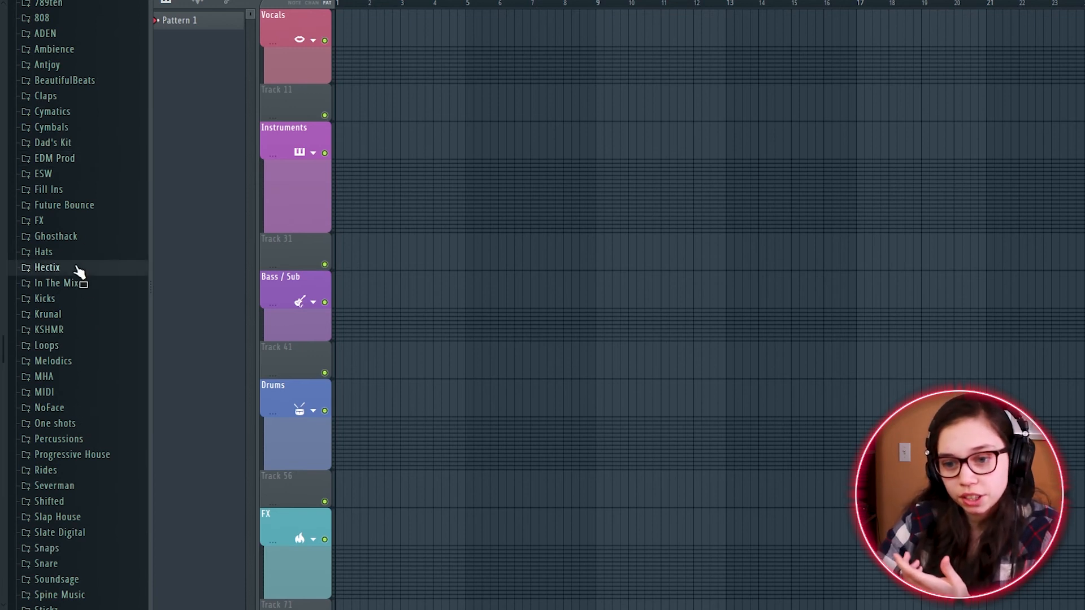
pyautogui.scroll(-2, 83, 278)
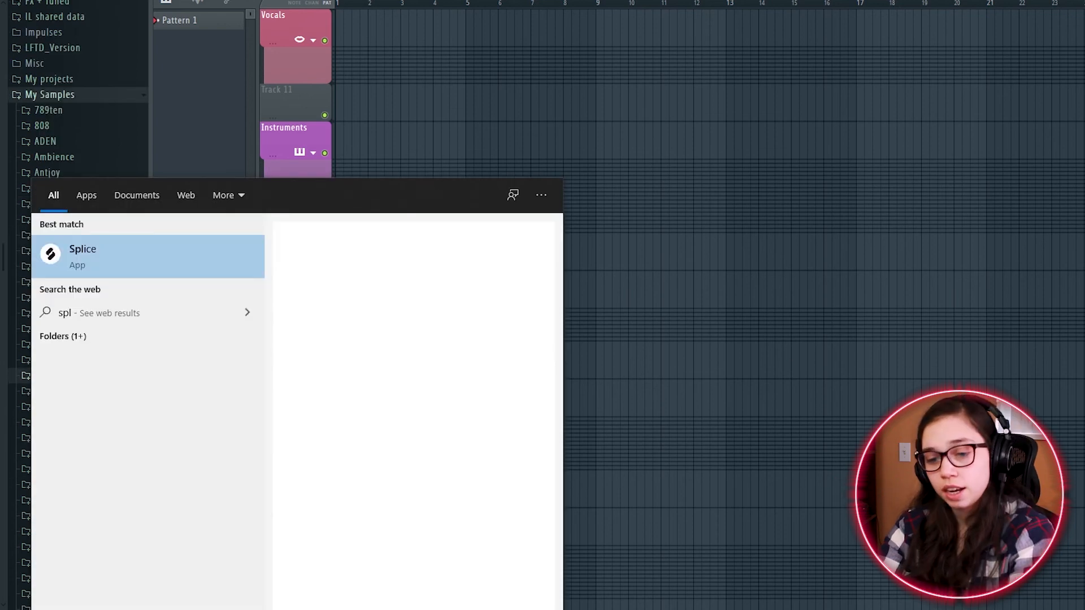
# - Switch to the Splice app and look through the recently added samples
pyautogui.write('ice')
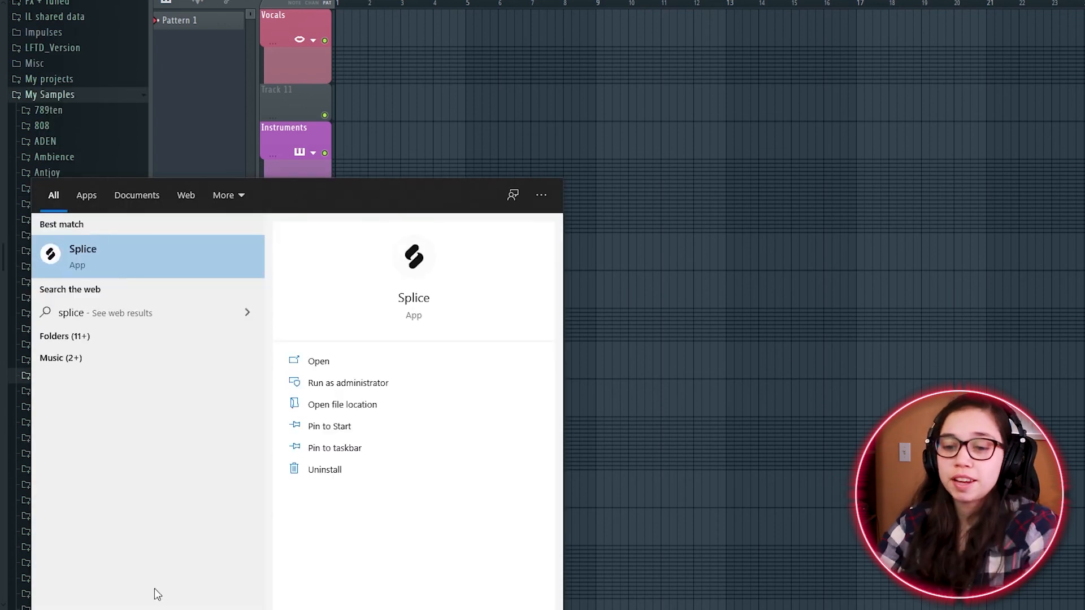
pyautogui.click(101, 255)
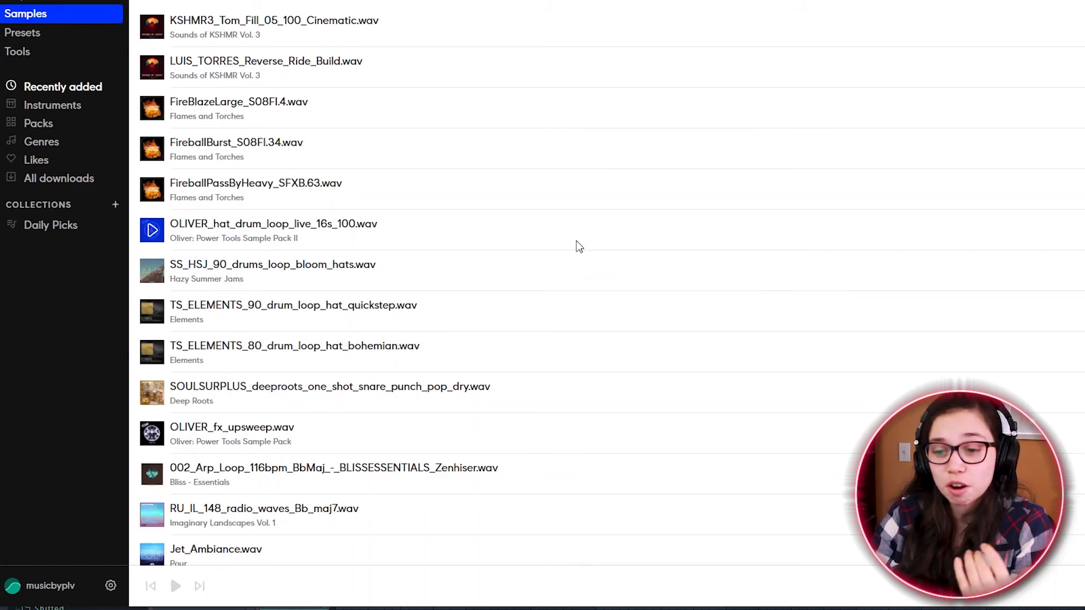
pyautogui.scroll(-2, 577, 246)
pyautogui.scroll(2, 577, 246)
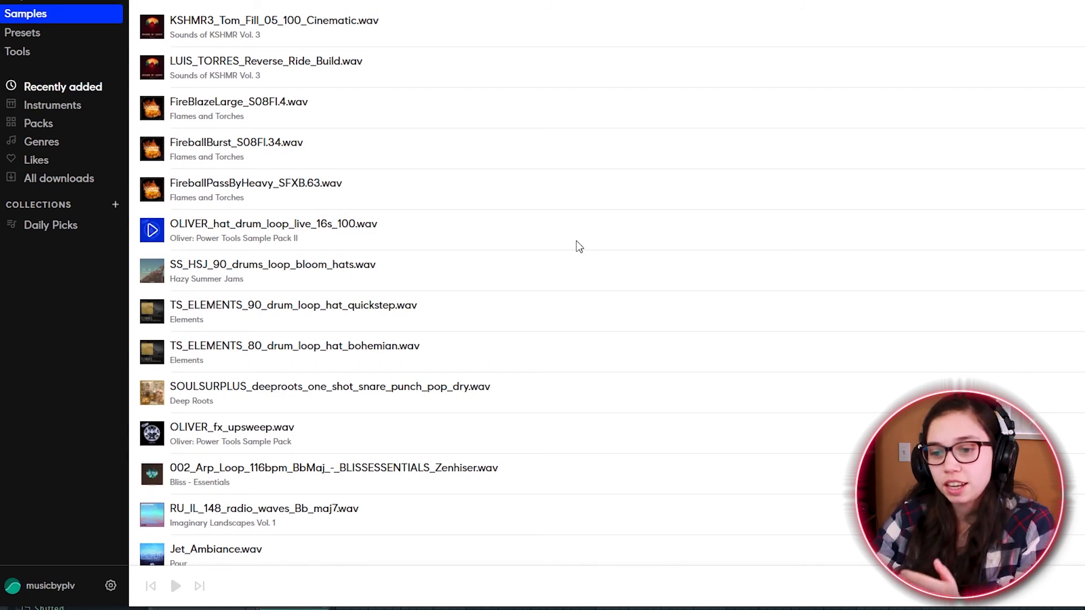
pyautogui.scroll(-3, 579, 247)
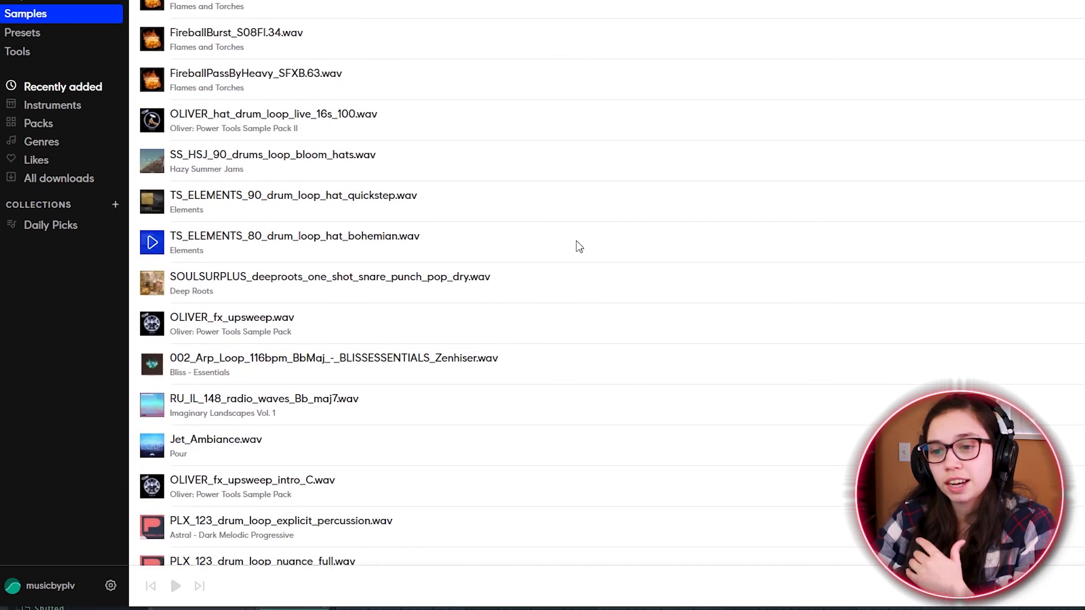
pyautogui.scroll(-3, 579, 247)
pyautogui.scroll(-3, 579, 247)
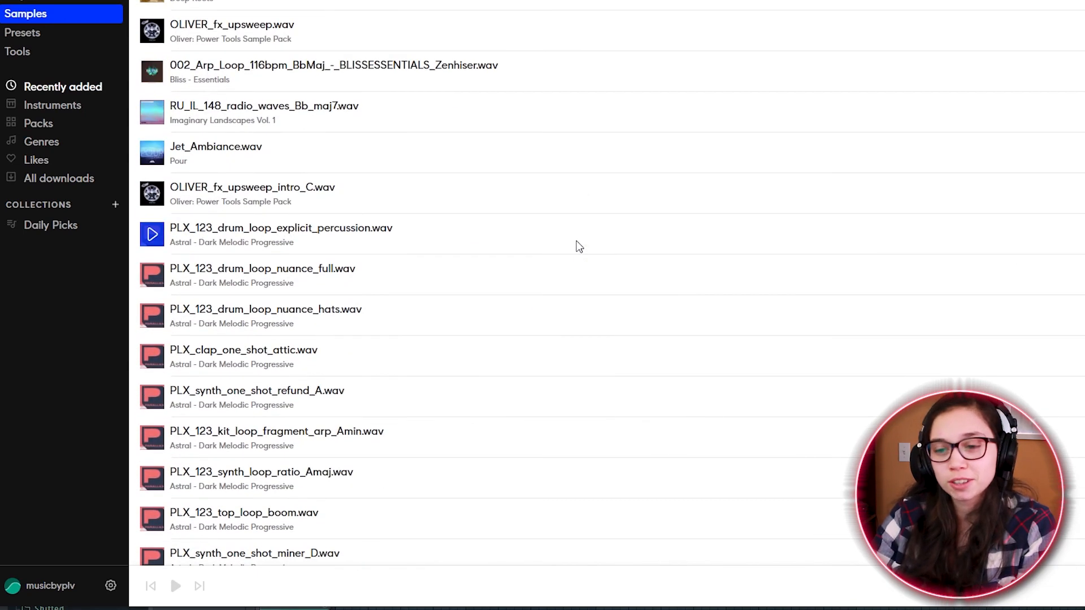
pyautogui.scroll(7, 579, 247)
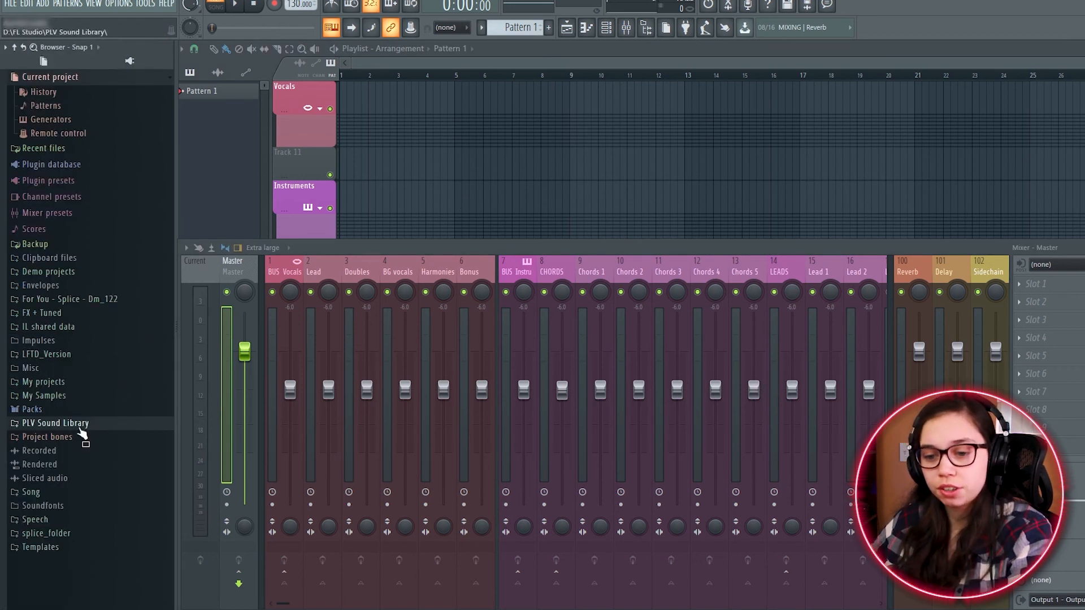
# - Load the Epic Lead (Still Alive) preset from the Lead folder of PLV Sound Library as a new channel
pyautogui.click(80, 428)
pyautogui.scroll(-3, 80, 427)
pyautogui.scroll(-1, 82, 432)
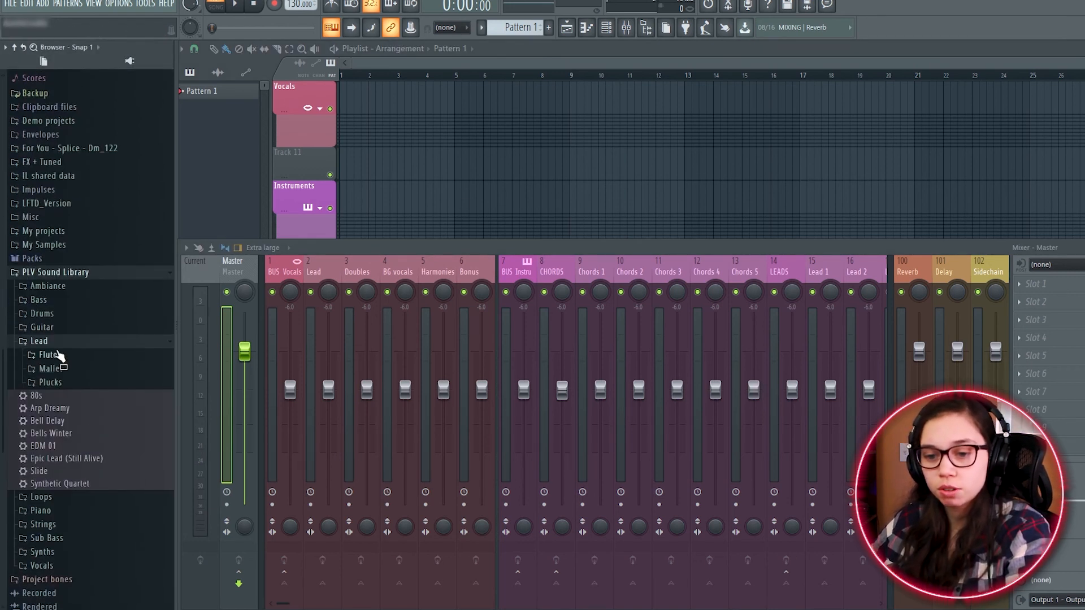
pyautogui.click(55, 344)
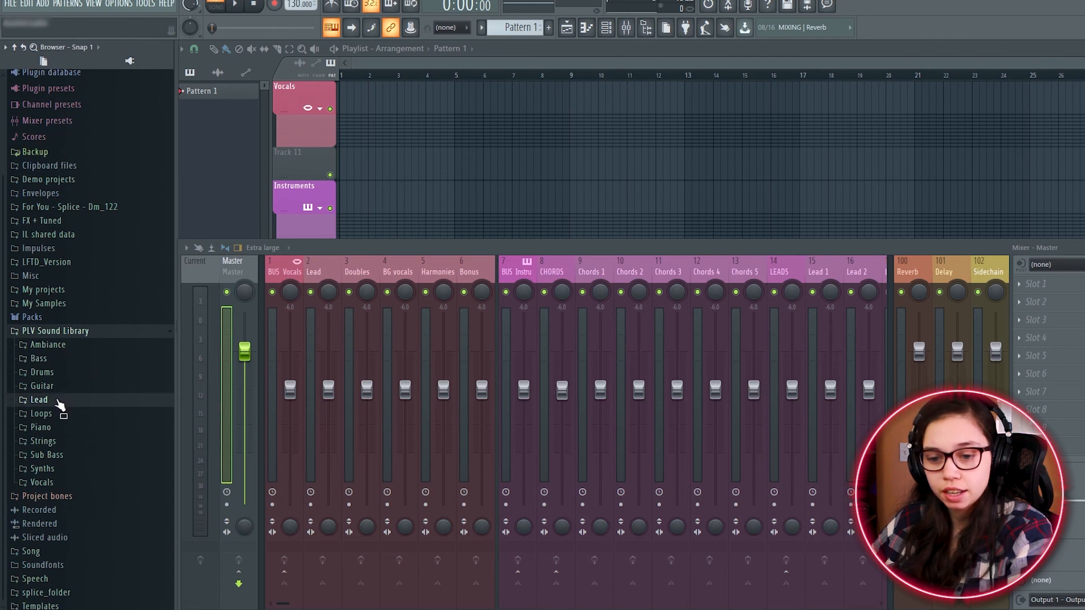
pyautogui.click(40, 399)
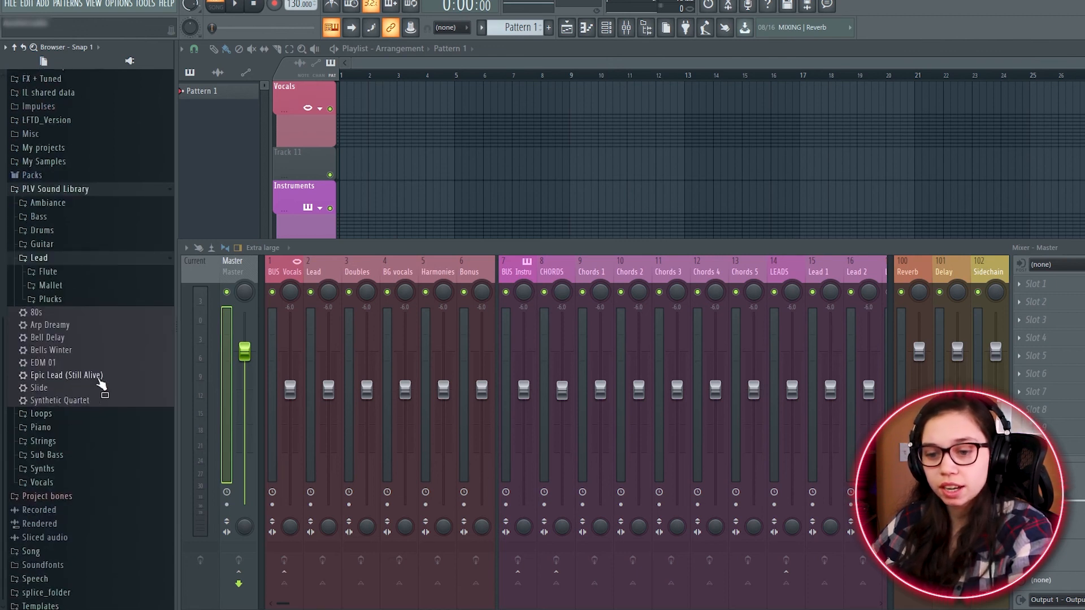
pyautogui.moveTo(62, 385); pyautogui.dragTo(259, 165)
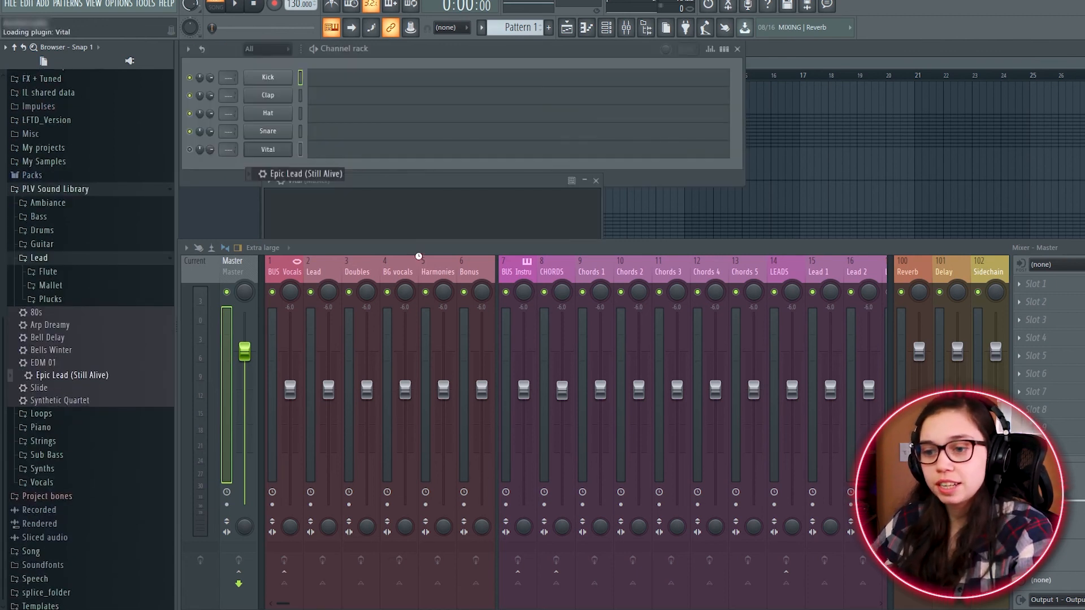